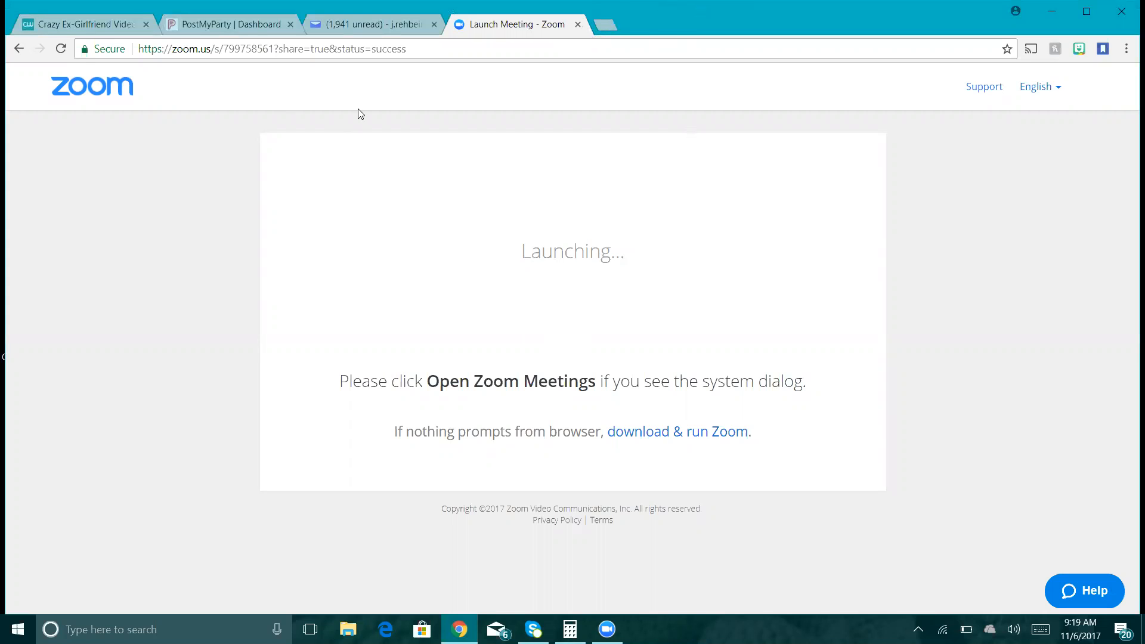
- Switch from the Zoom launch page to the PostMyParty Dashboard tab
click(190, 27)
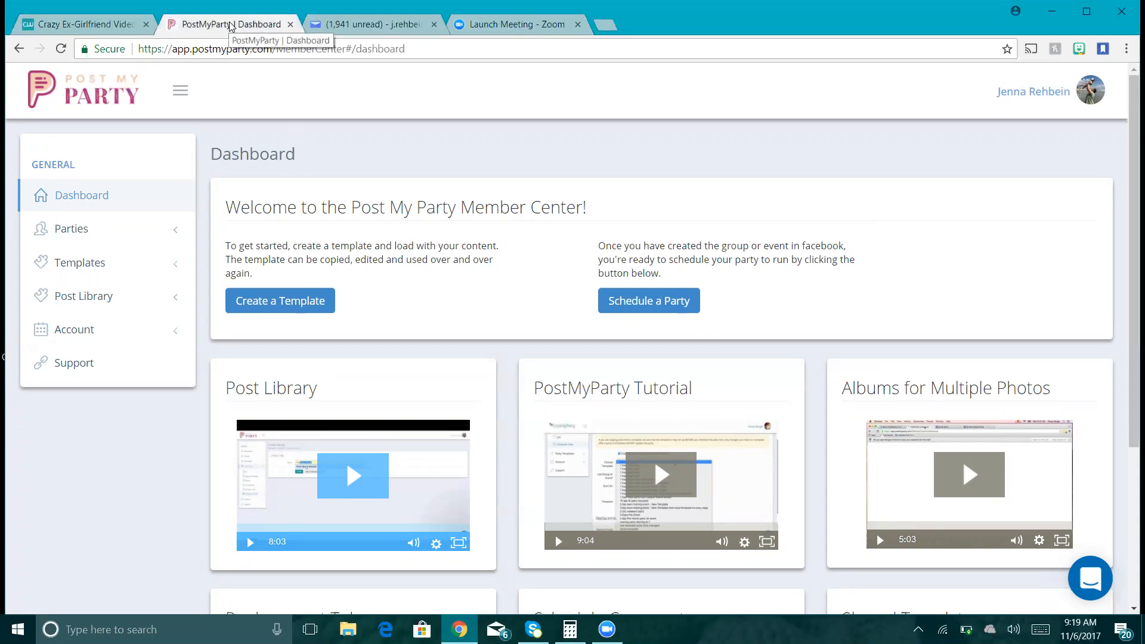
- Go to the Yahoo Mail tab with the shared 'Game Day - Shared - Shared' template email
click(370, 26)
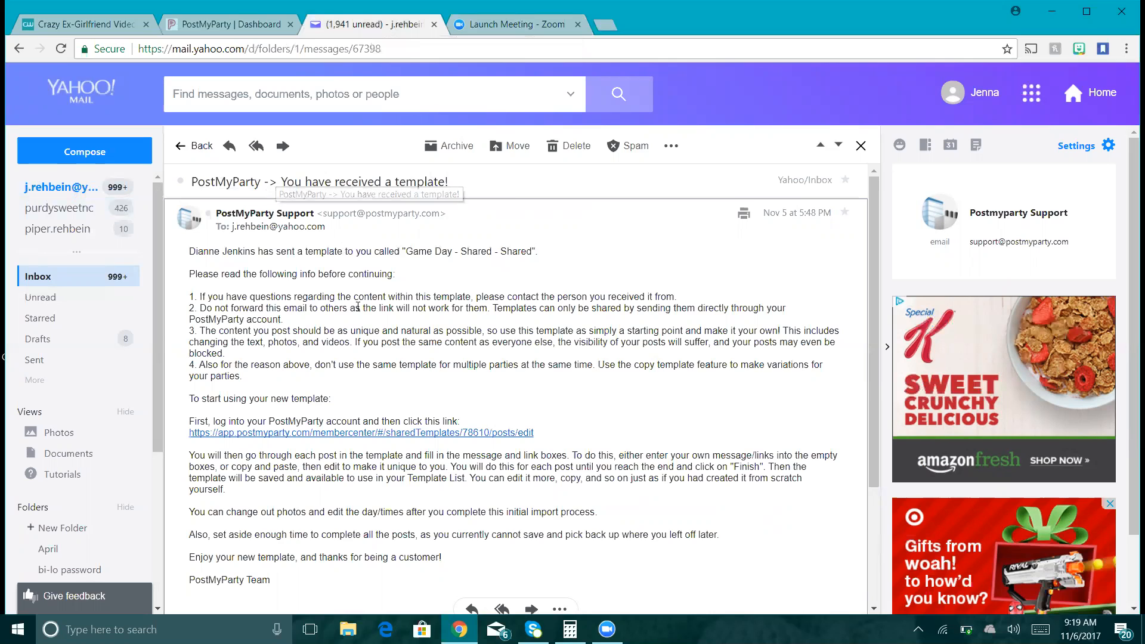
- Follow the email's sharedTemplates link to edit the Game Day template's first post
click(346, 433)
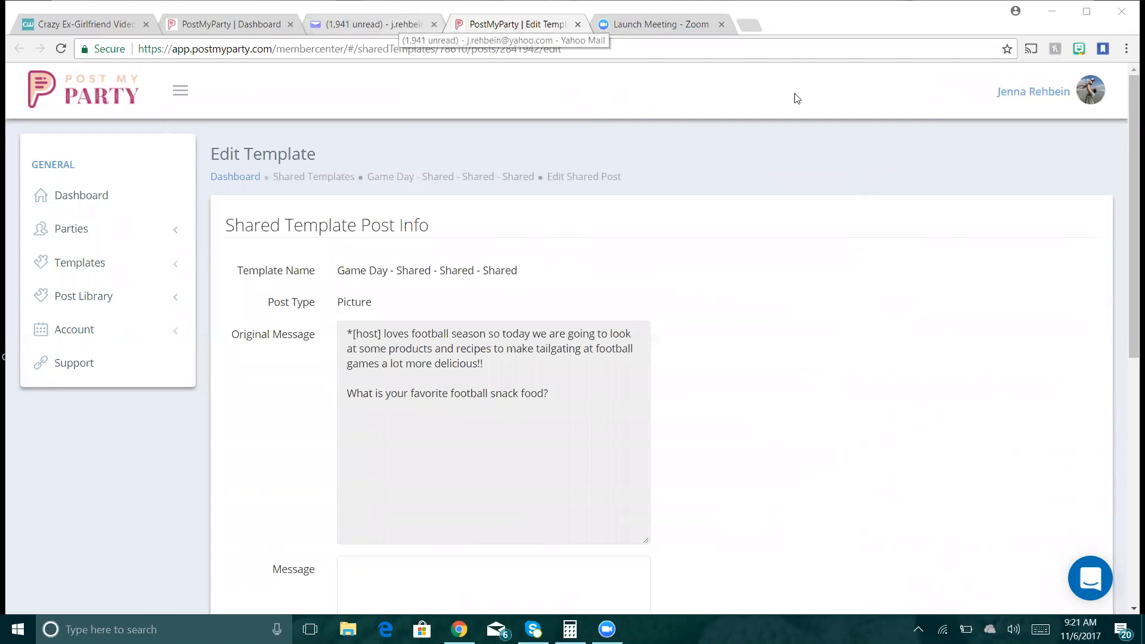
- Copy the football-season original message into the post's Message, deleting the asterisk before [host]
drag(1128, 123, 1131, 162)
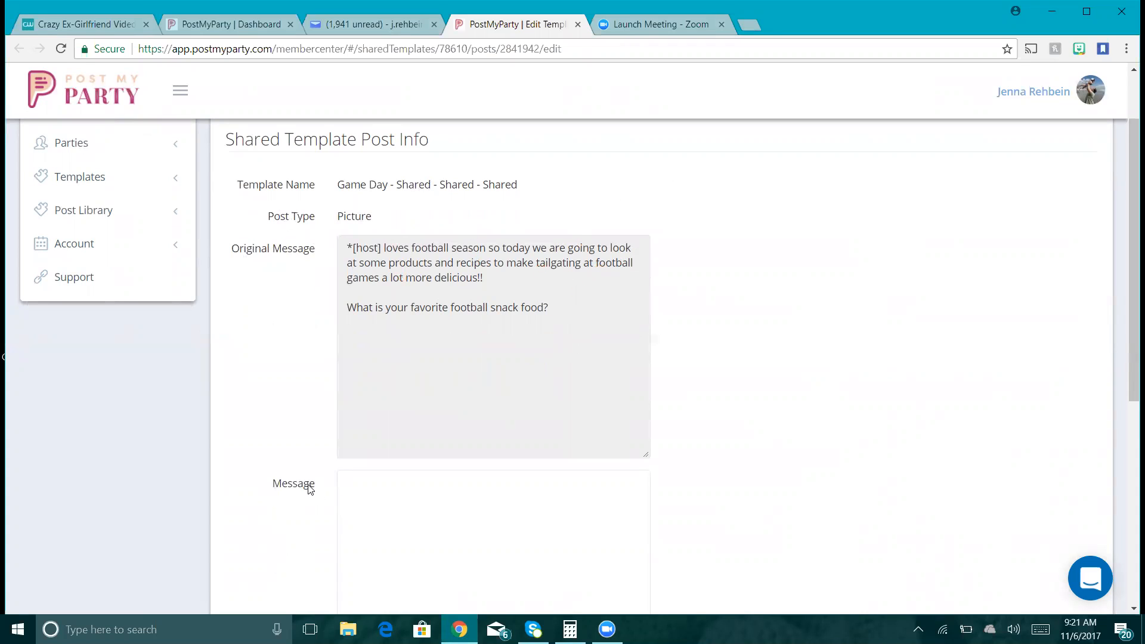
drag(1132, 167, 1128, 376)
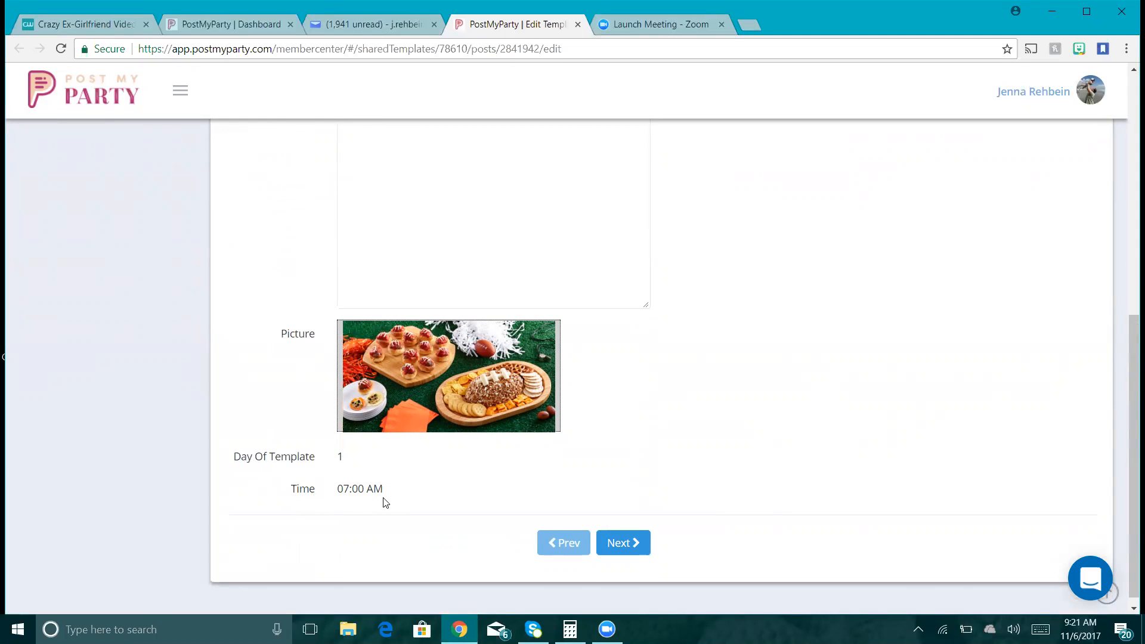
drag(1125, 361, 1128, 194)
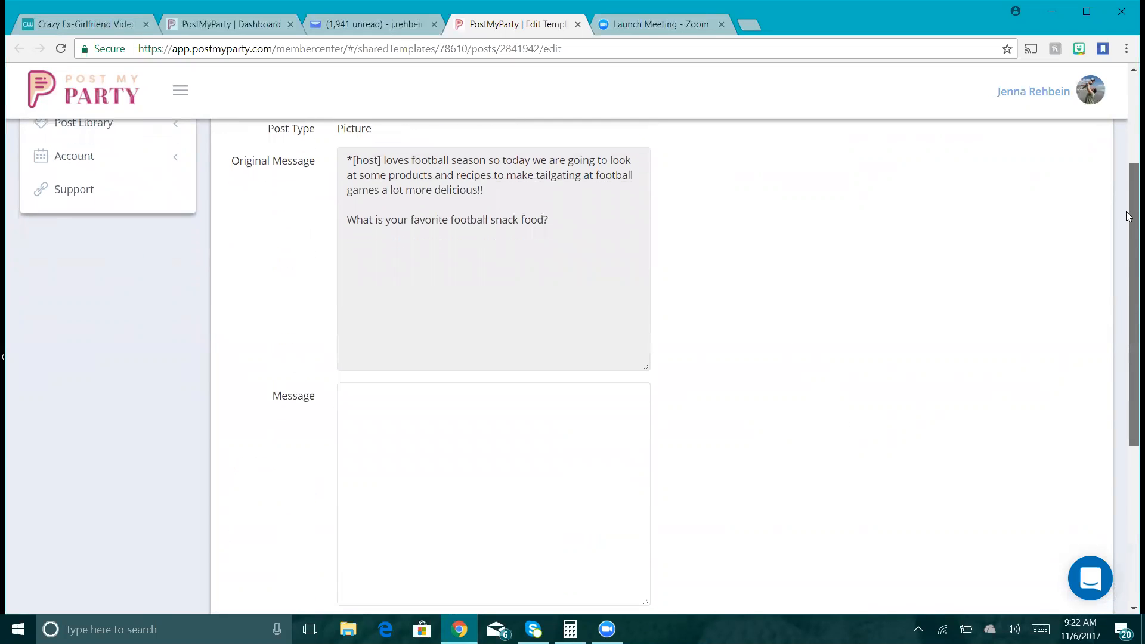
click(409, 202)
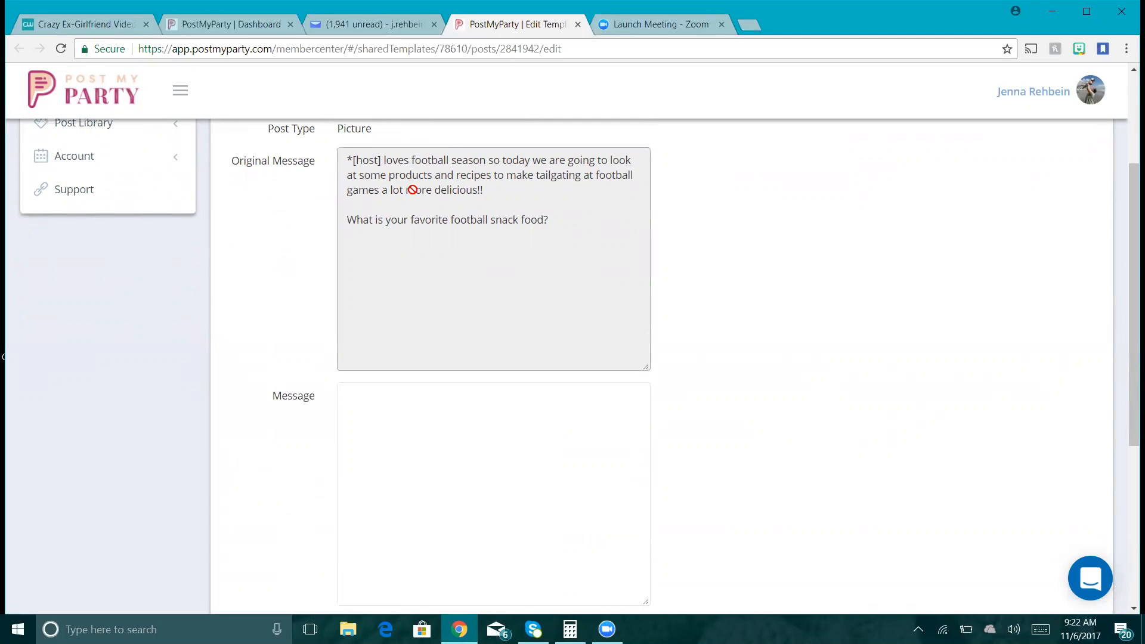
key(ctrl+a)
key(ctrl+c)
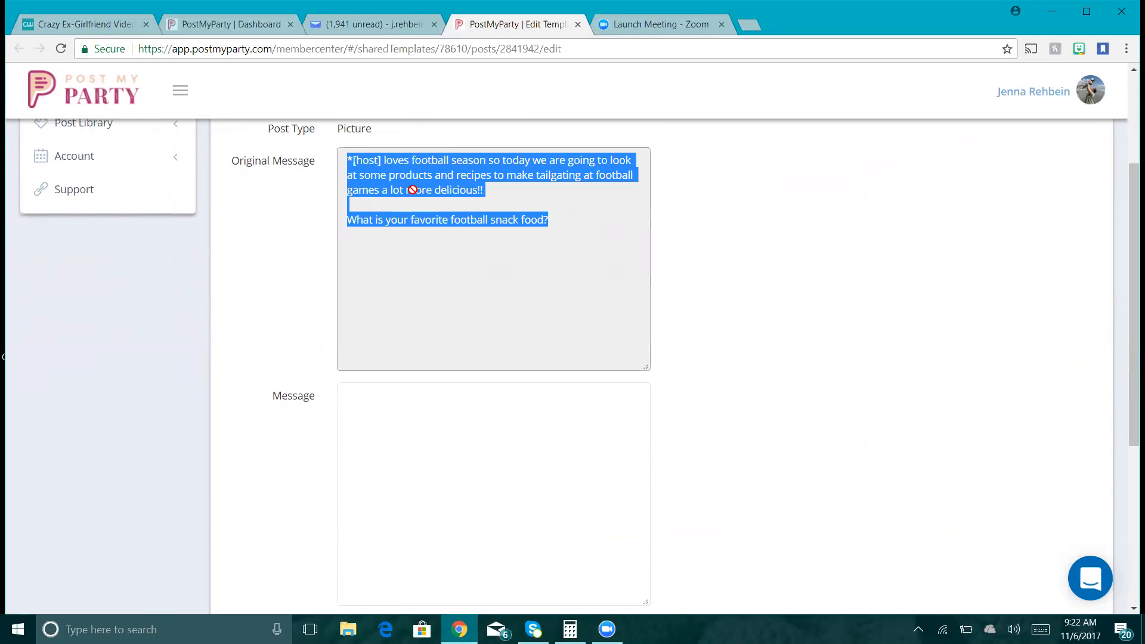
click(434, 391)
key(ctrl+v)
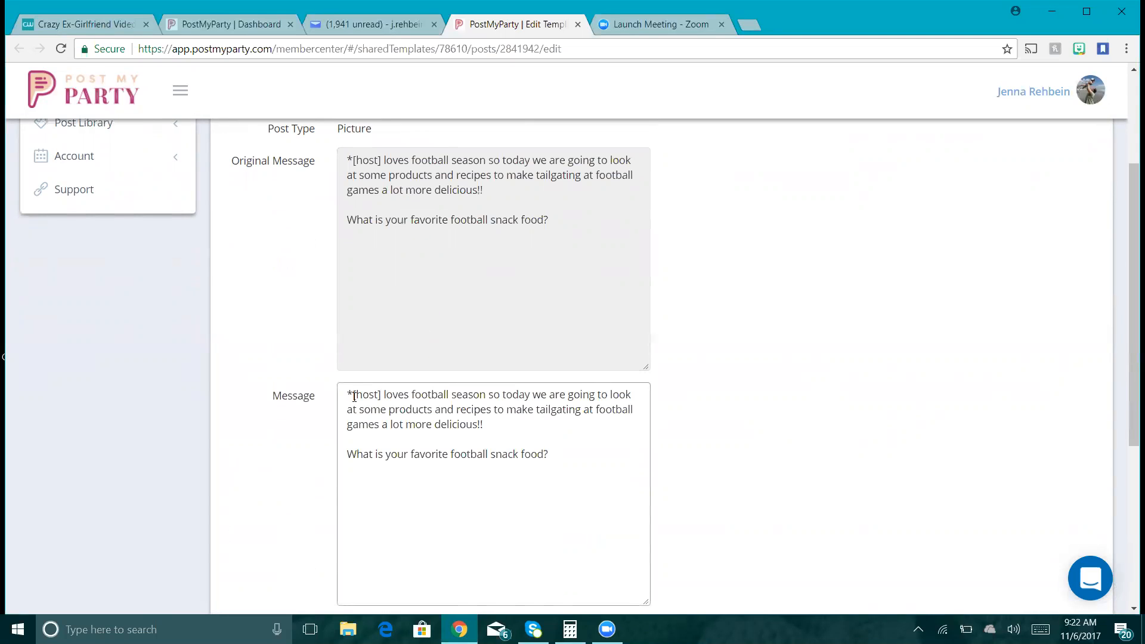
key(BackSpace)
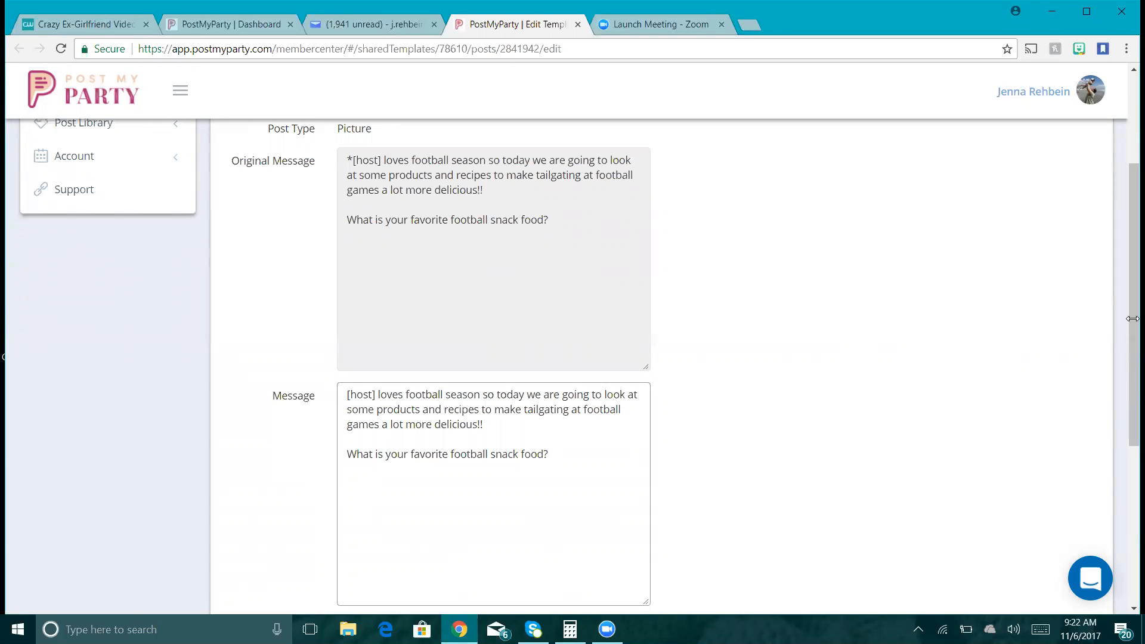
drag(1128, 324, 1129, 481)
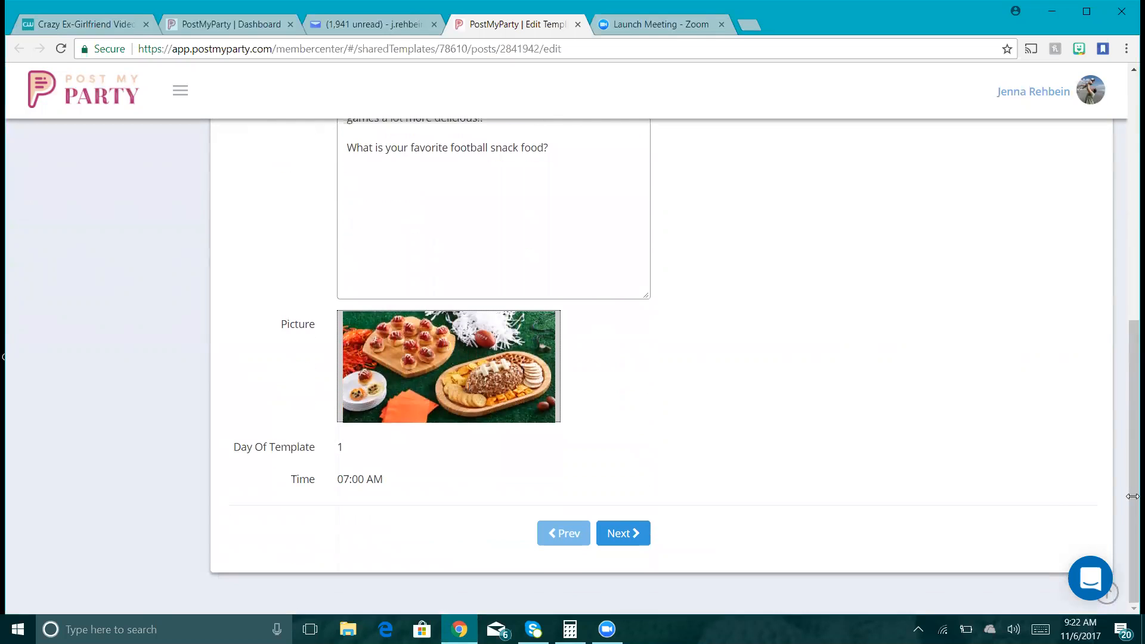
- On the next post, copy the sliders original message into its Message field
click(618, 539)
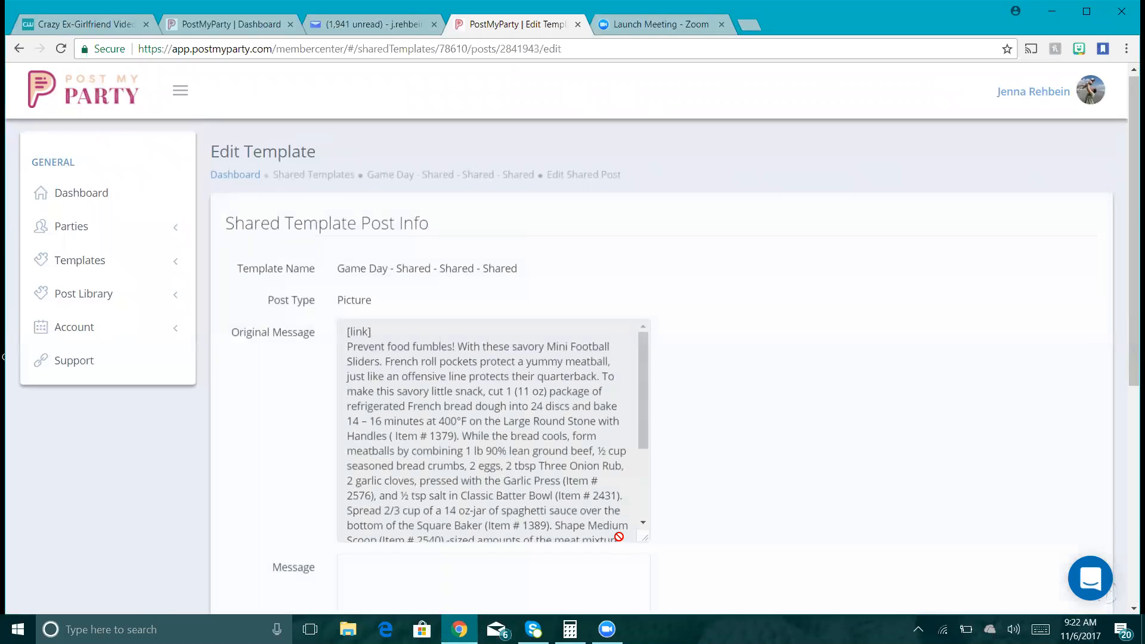
drag(1128, 248, 1128, 292)
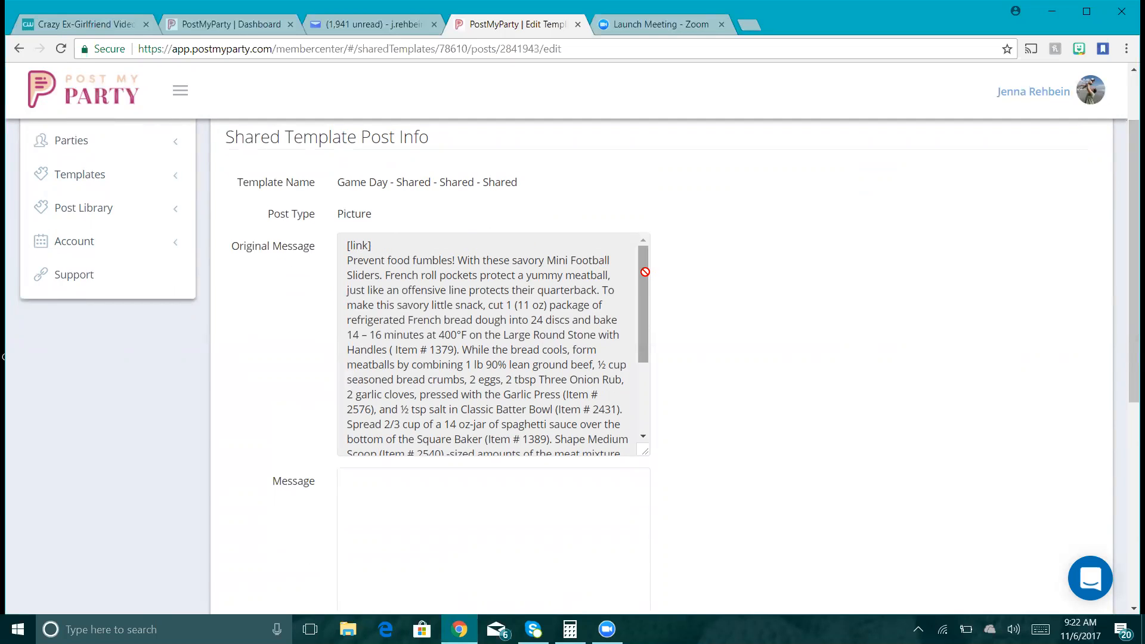
click(546, 291)
key(ctrl+a)
key(ctrl+c)
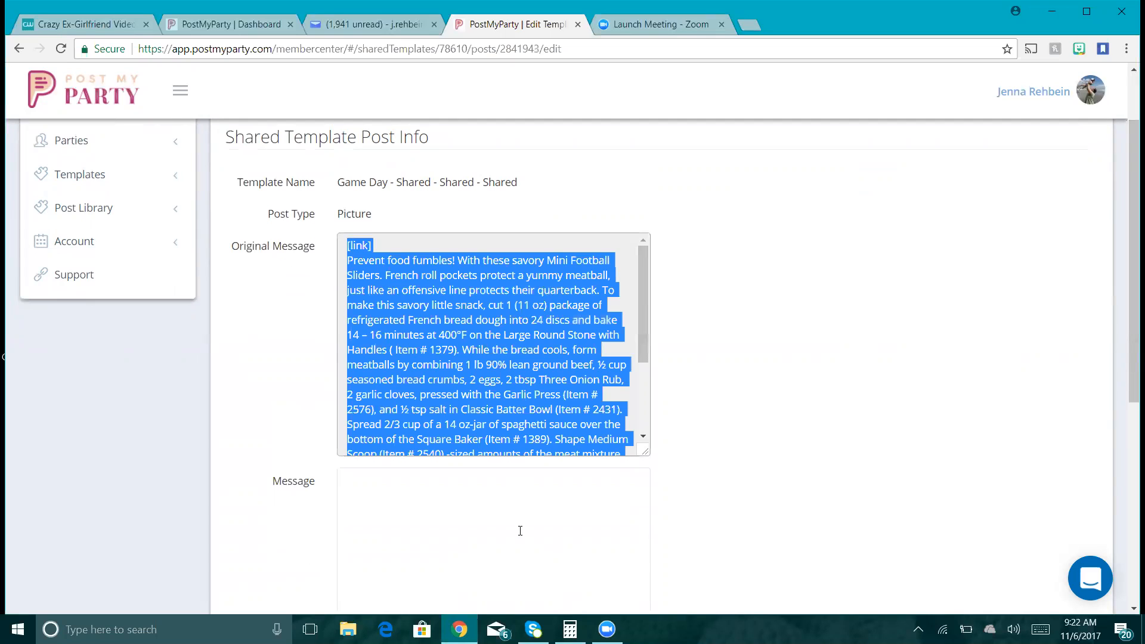
click(520, 531)
key(ctrl+v)
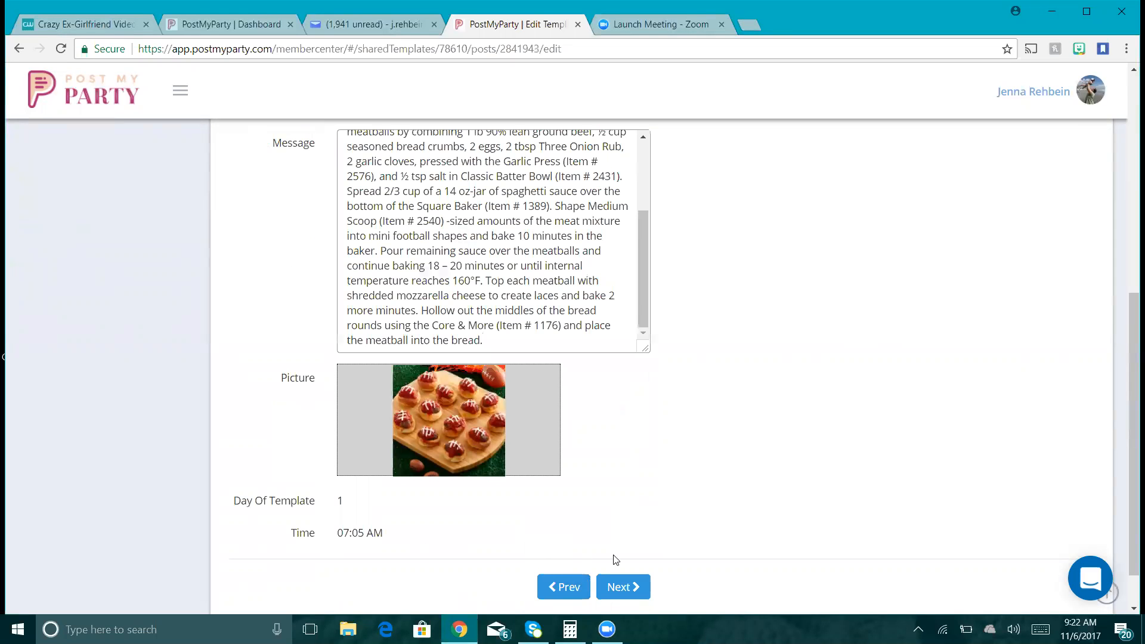
- Copy the taco dip recipe into the following post's Message field
click(637, 586)
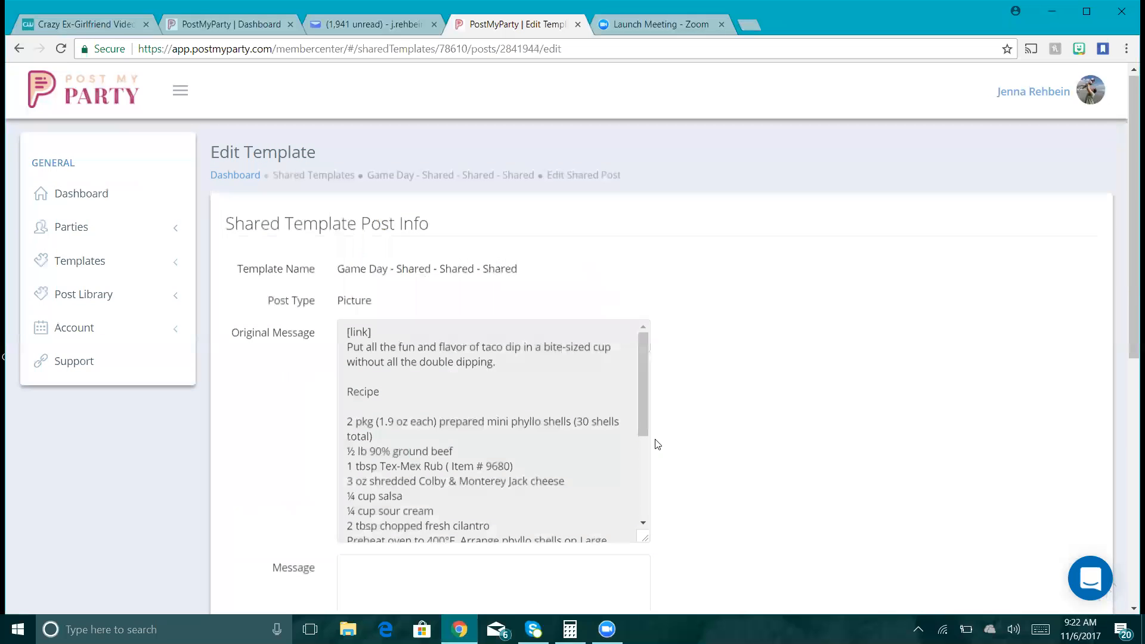
drag(1132, 204, 1132, 248)
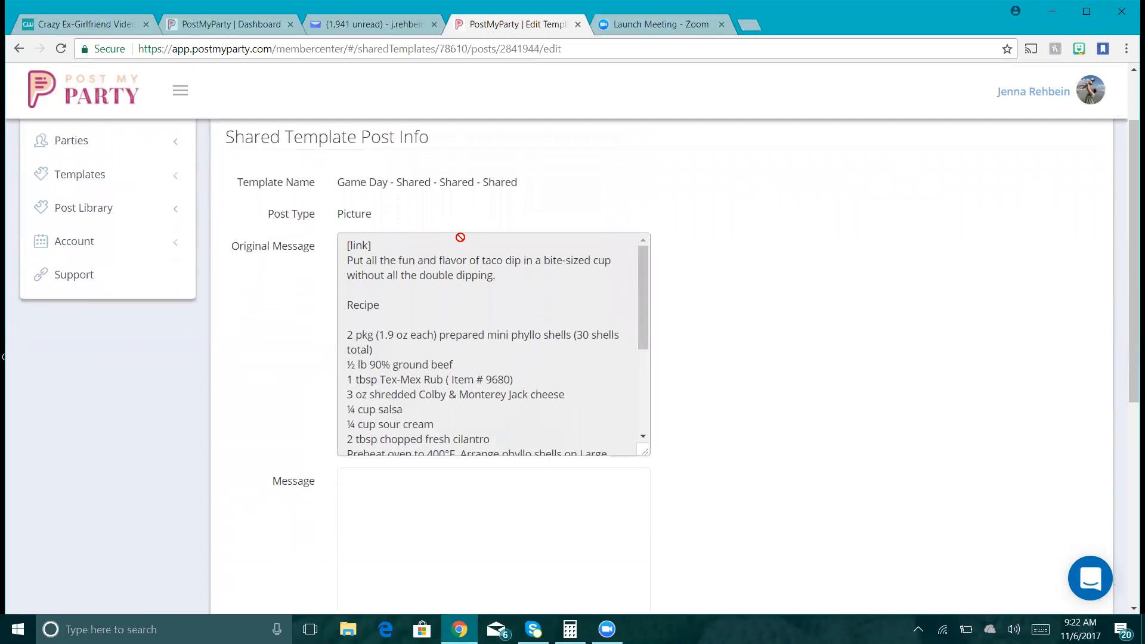
click(460, 238)
key(ctrl+a)
key(ctrl+c)
click(439, 508)
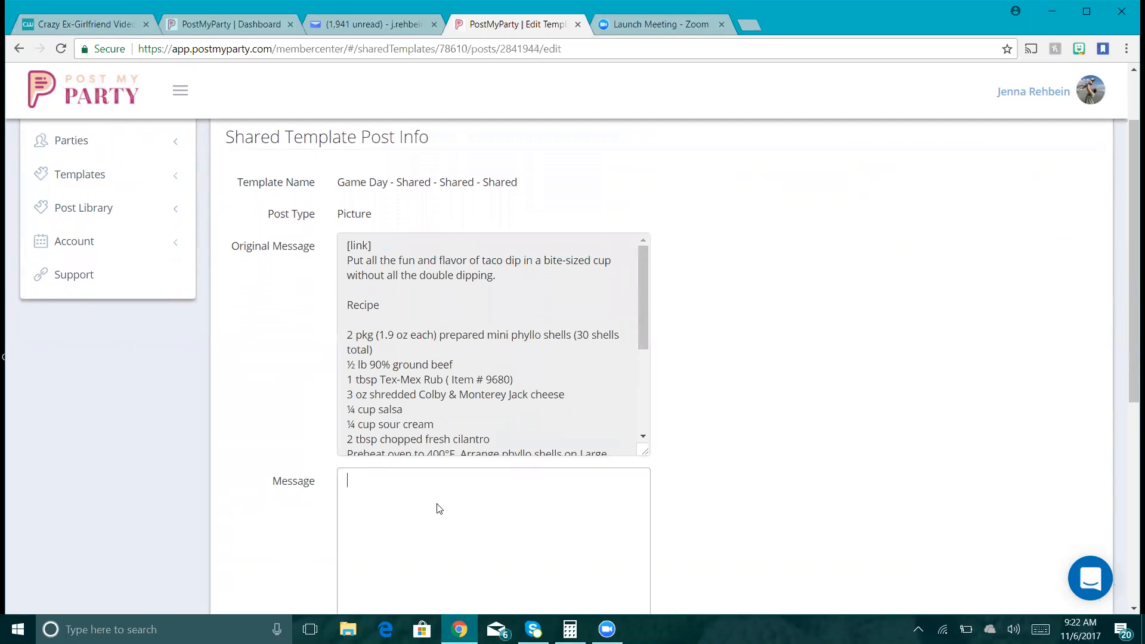
key(ctrl+v)
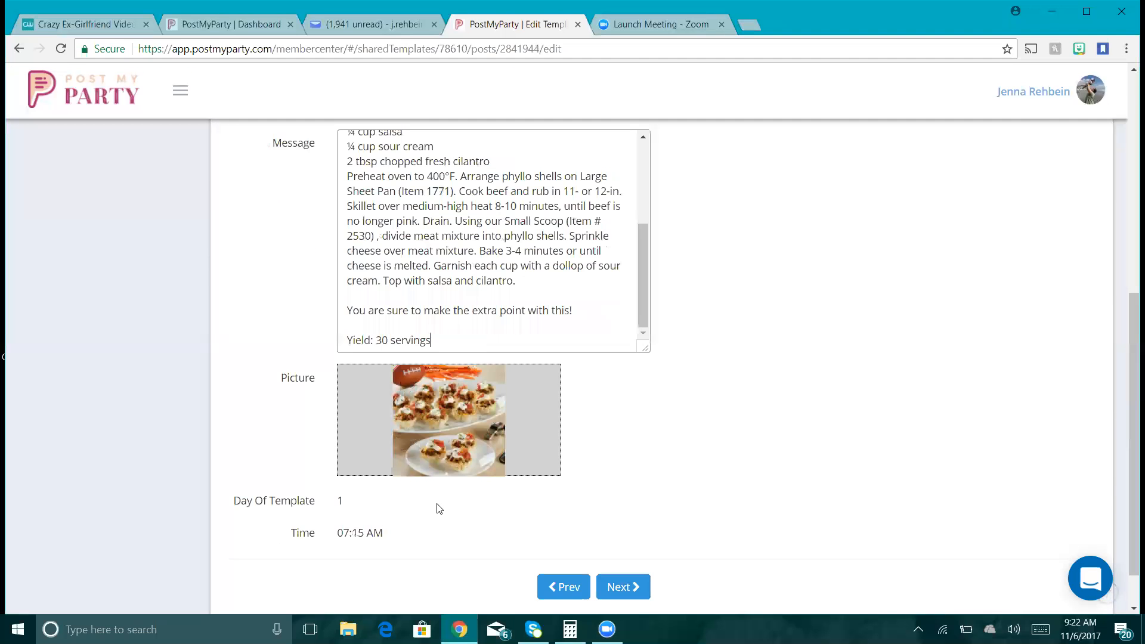
- Copy the chili recipe into its post's Message, then advance to the College Football or NFL post
click(618, 589)
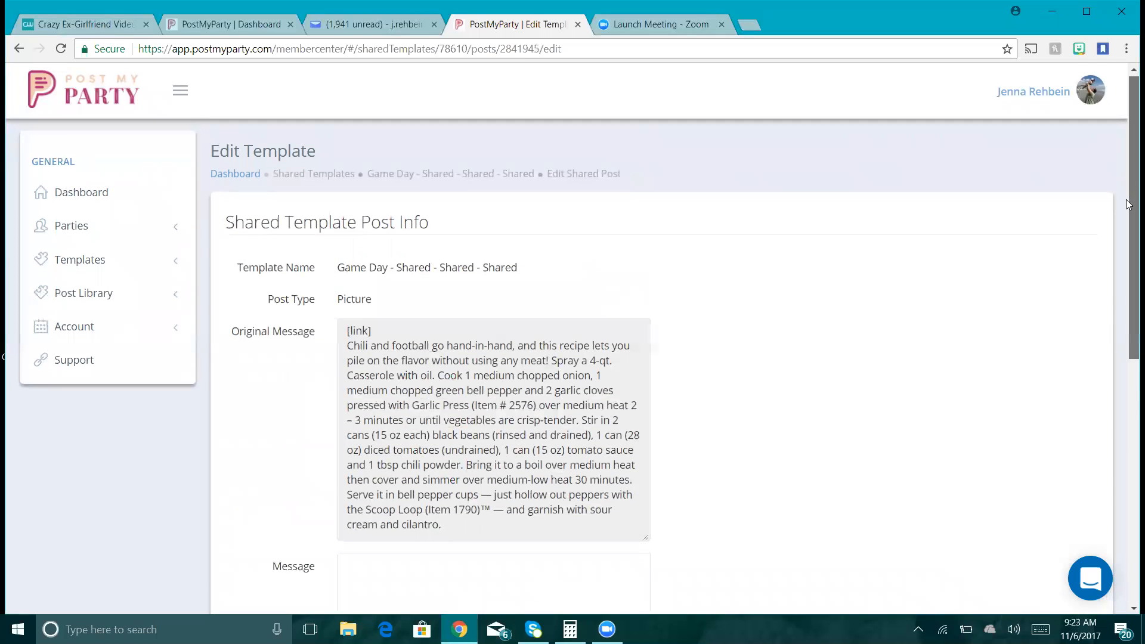
scroll(1126, 204, down, 2)
click(495, 301)
key(ctrl+a)
key(ctrl+c)
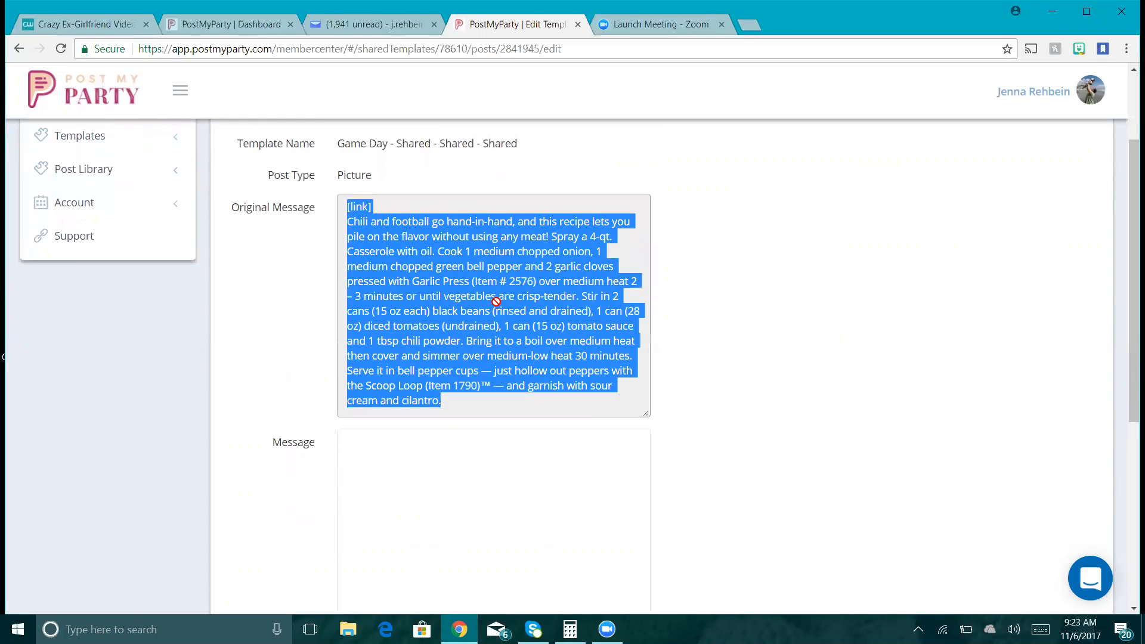
click(463, 438)
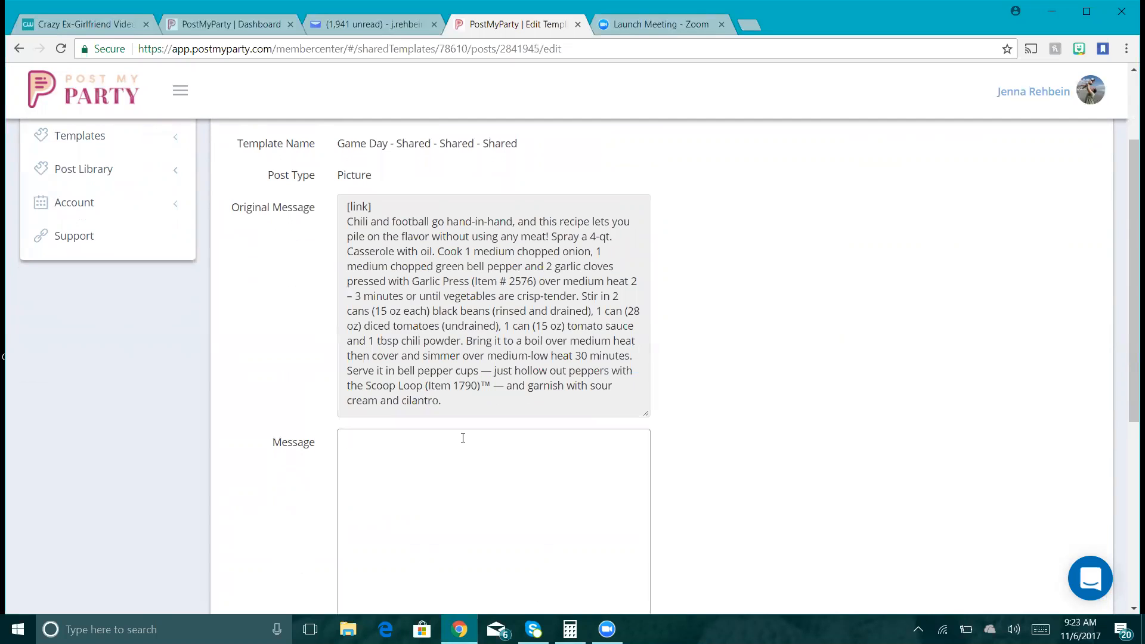
key(ctrl+v)
scroll(461, 436, down, 5)
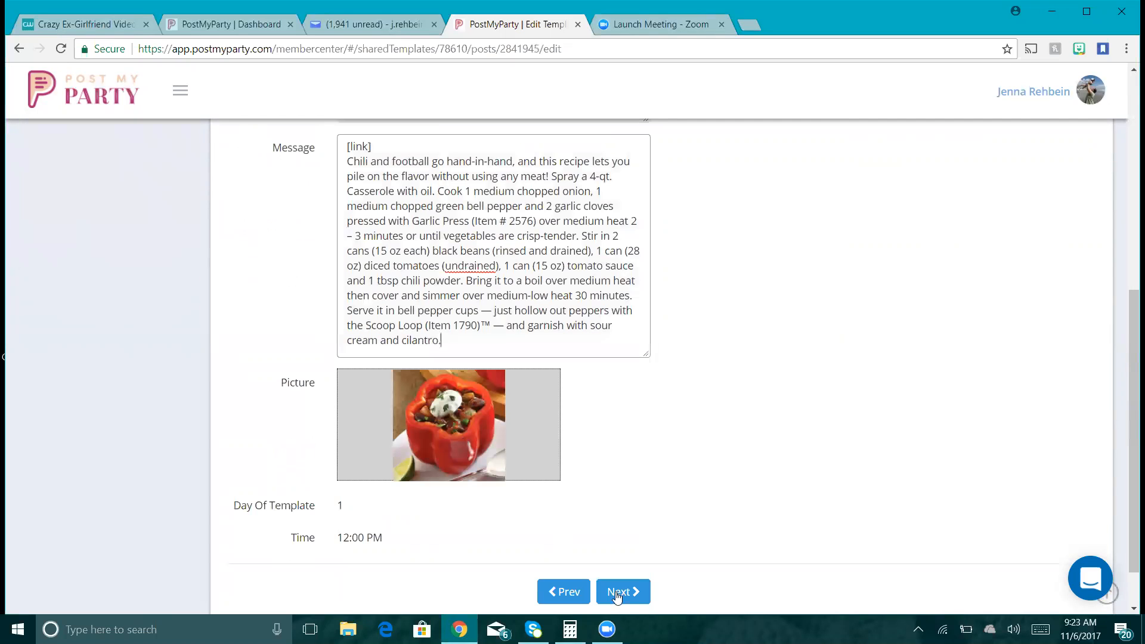
click(625, 593)
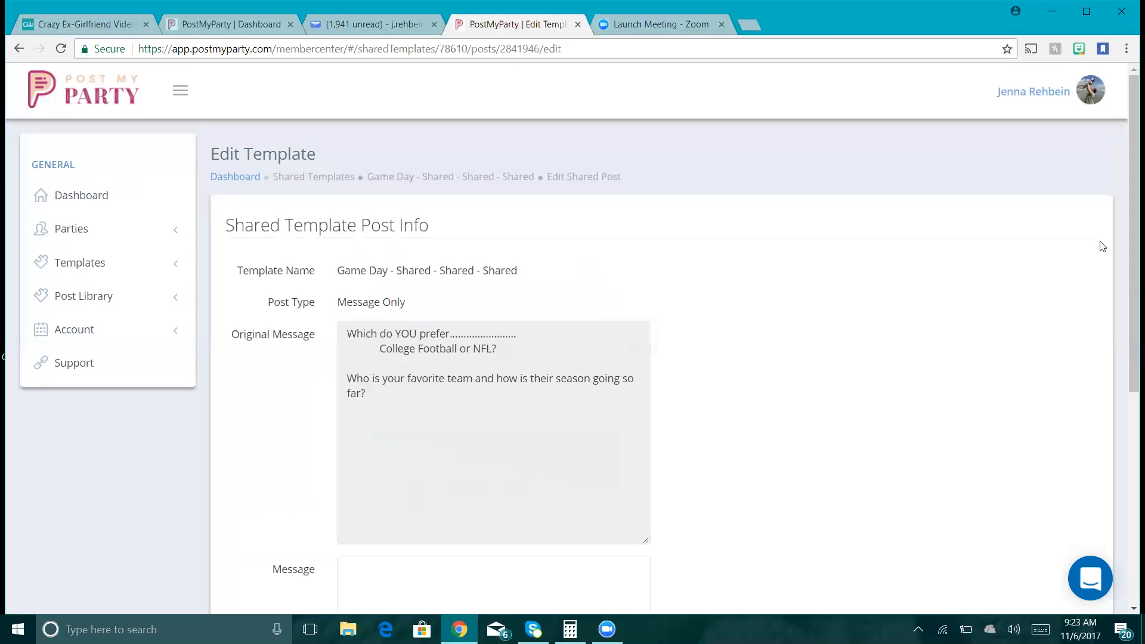
- Paste the 'College Football or NFL?' original text into that post's Message and move on
drag(1128, 210, 1124, 251)
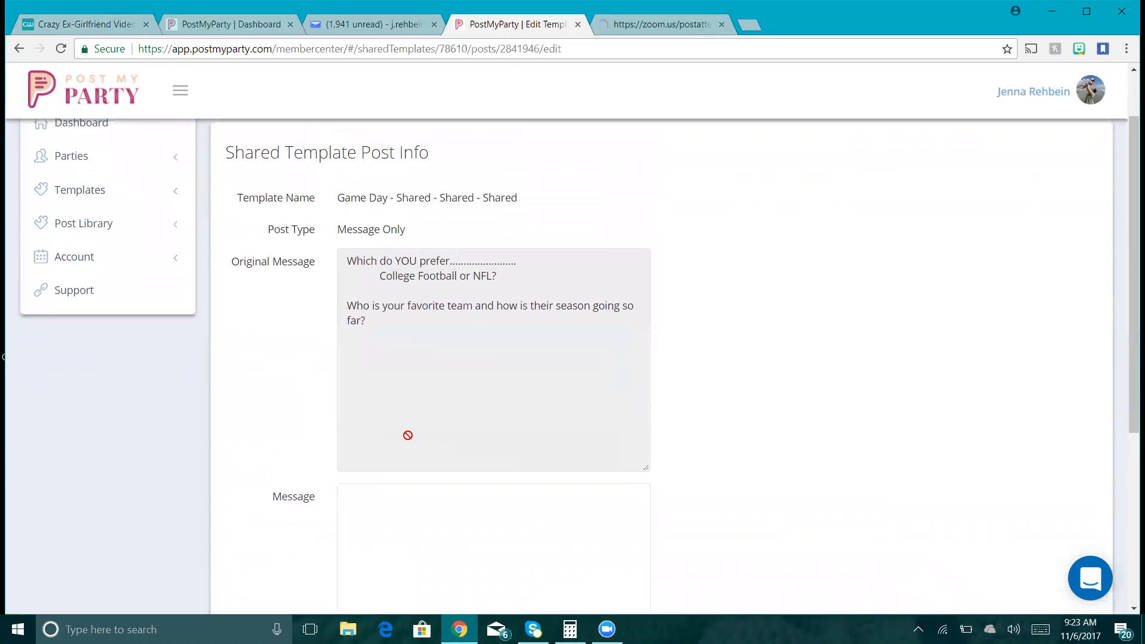
click(427, 322)
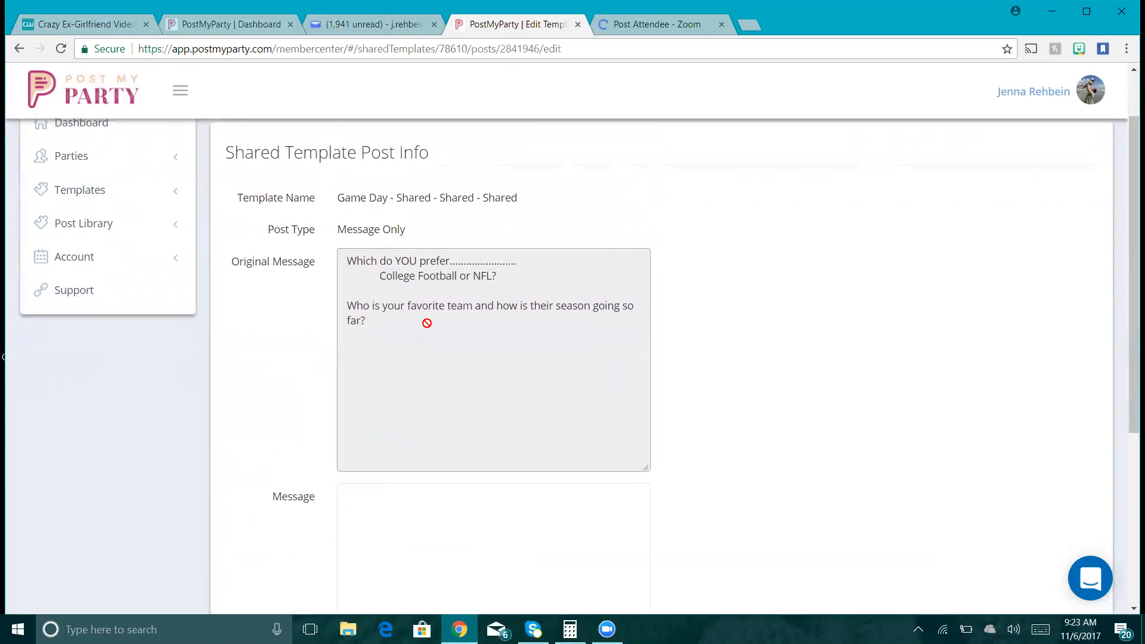
key(ctrl+a)
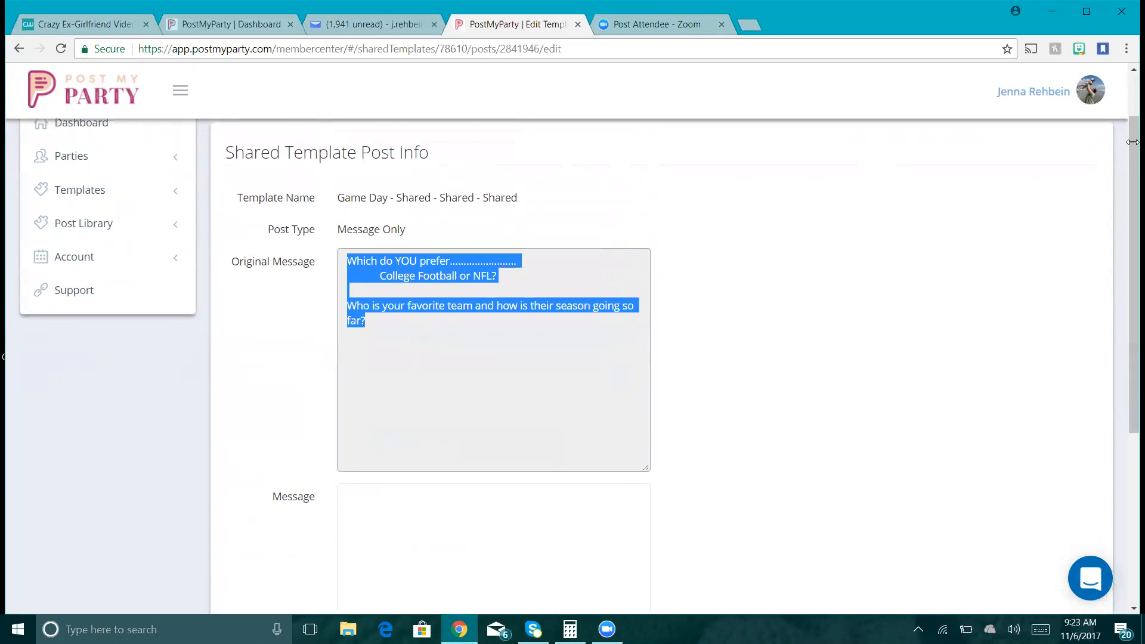
mouse_move(1128, 188)
mouse_down()
mouse_move(1129, 234)
mouse_move(1127, 165)
mouse_move(1126, 197)
mouse_up()
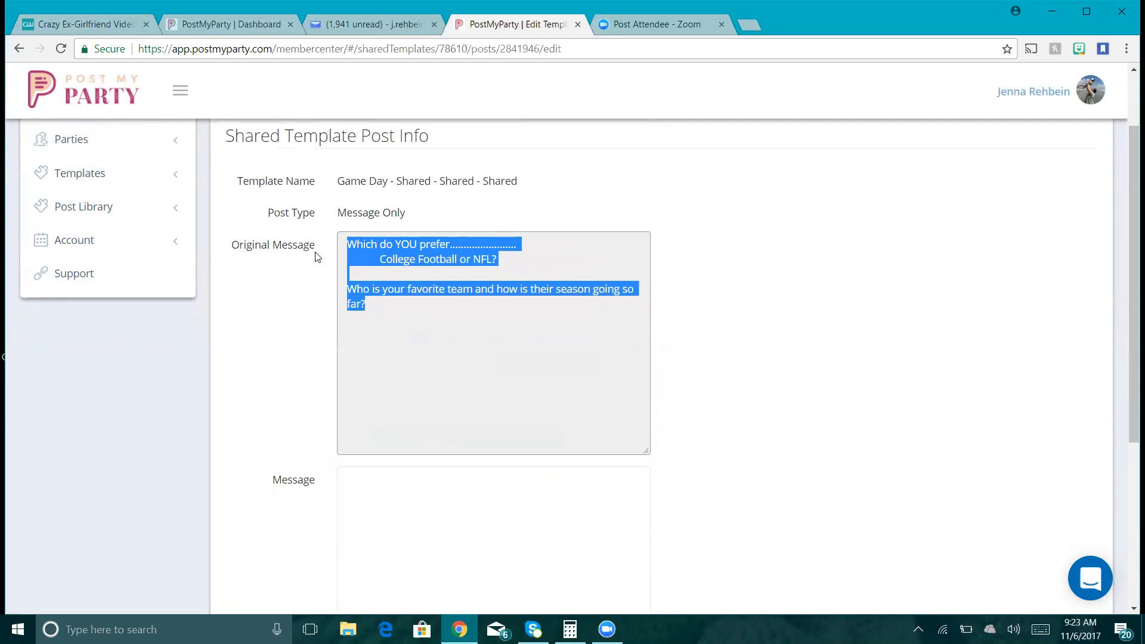
click(445, 512)
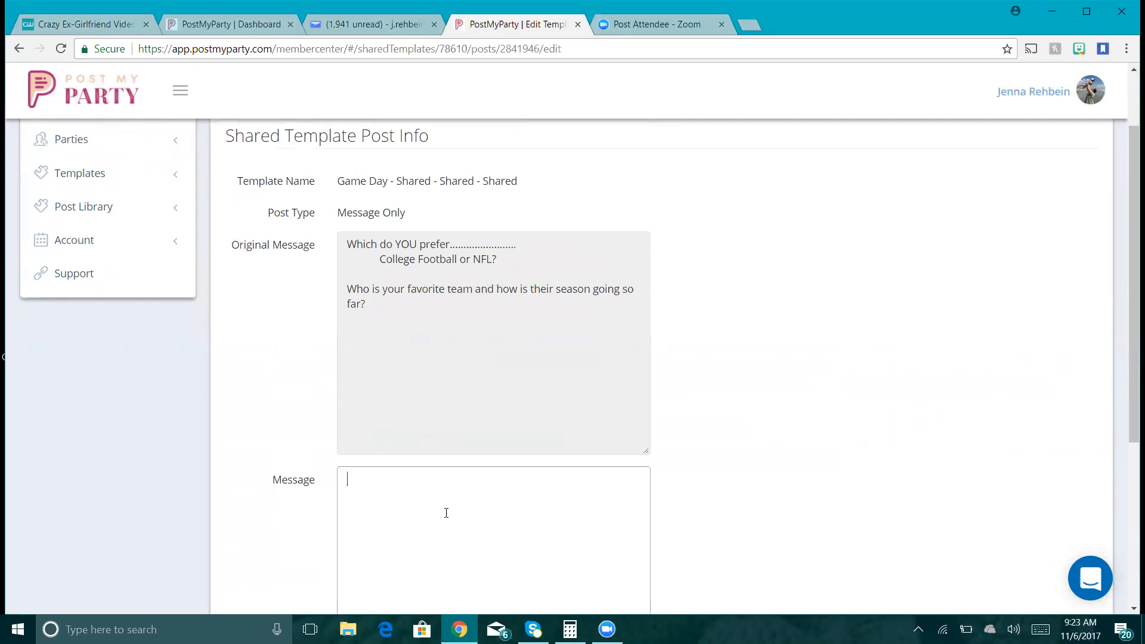
text(Which do YOU prefer........................ 	College Football or NFL?  Who is your favorite team and how is their season going so far?)
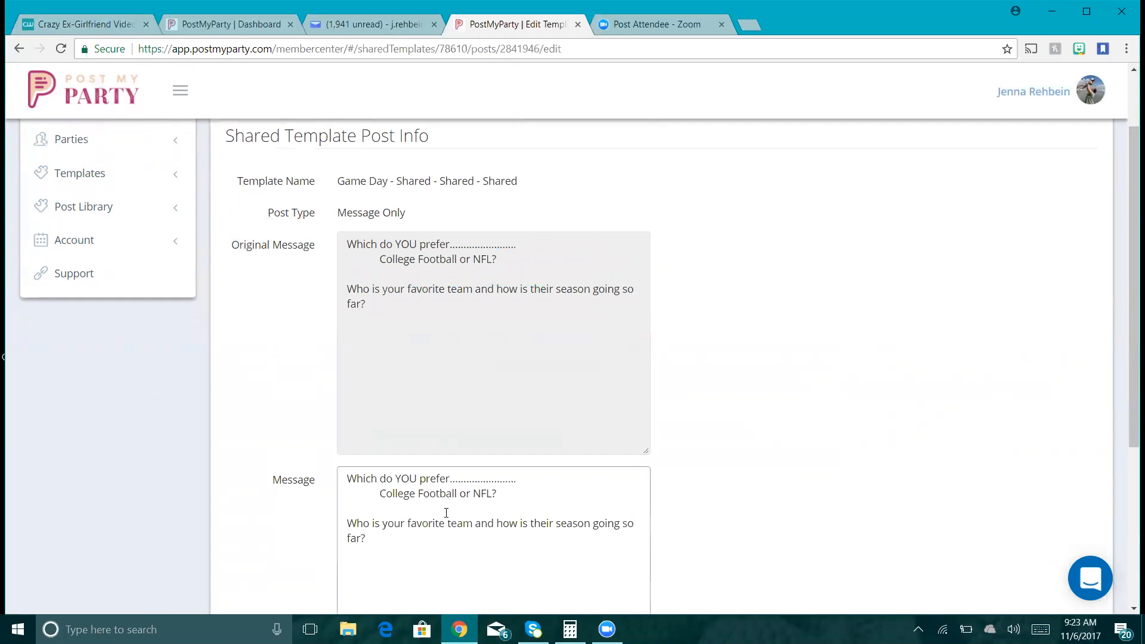
drag(1132, 287, 1132, 430)
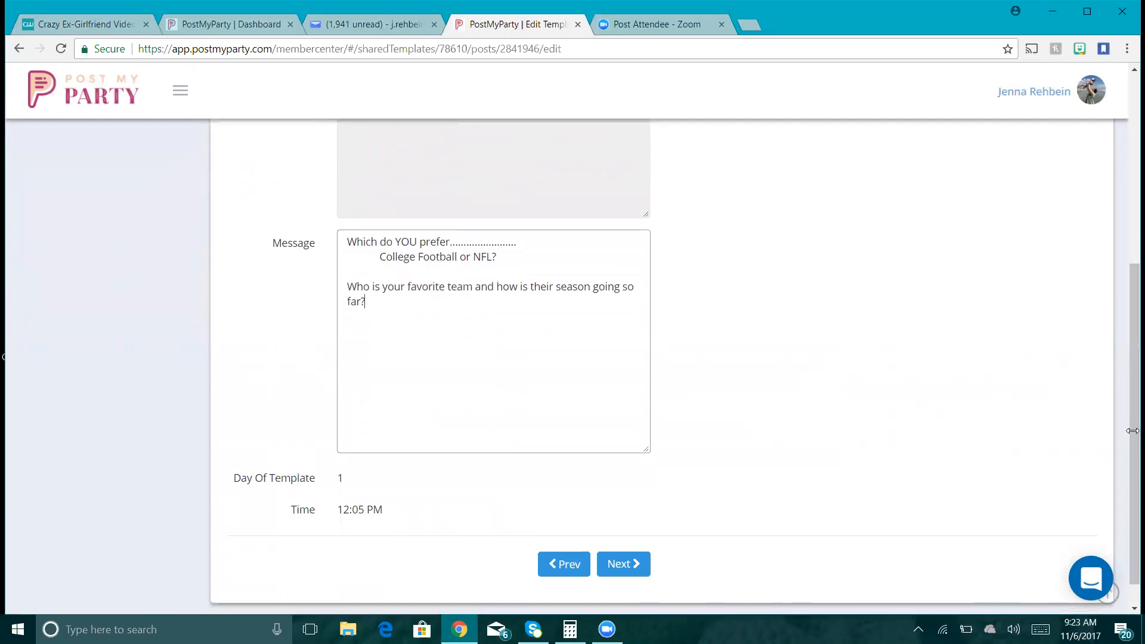
click(635, 564)
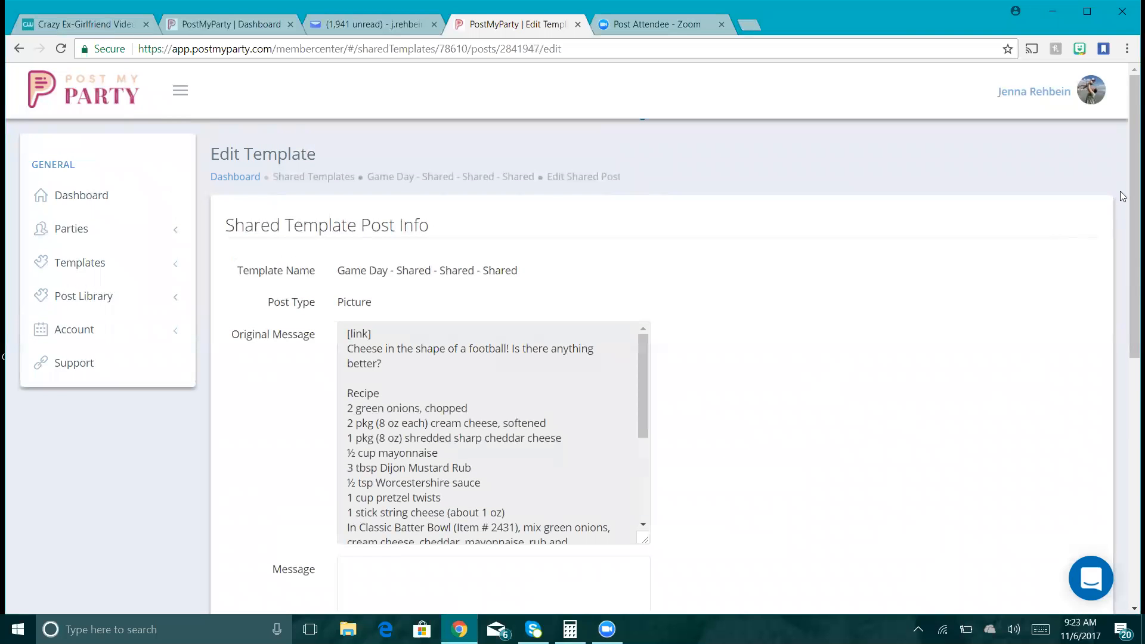
- Copy the football-shaped cheese recipe into its Message, then go to the mini corndog post
drag(1131, 196, 1127, 324)
click(478, 179)
key(ctrl+a)
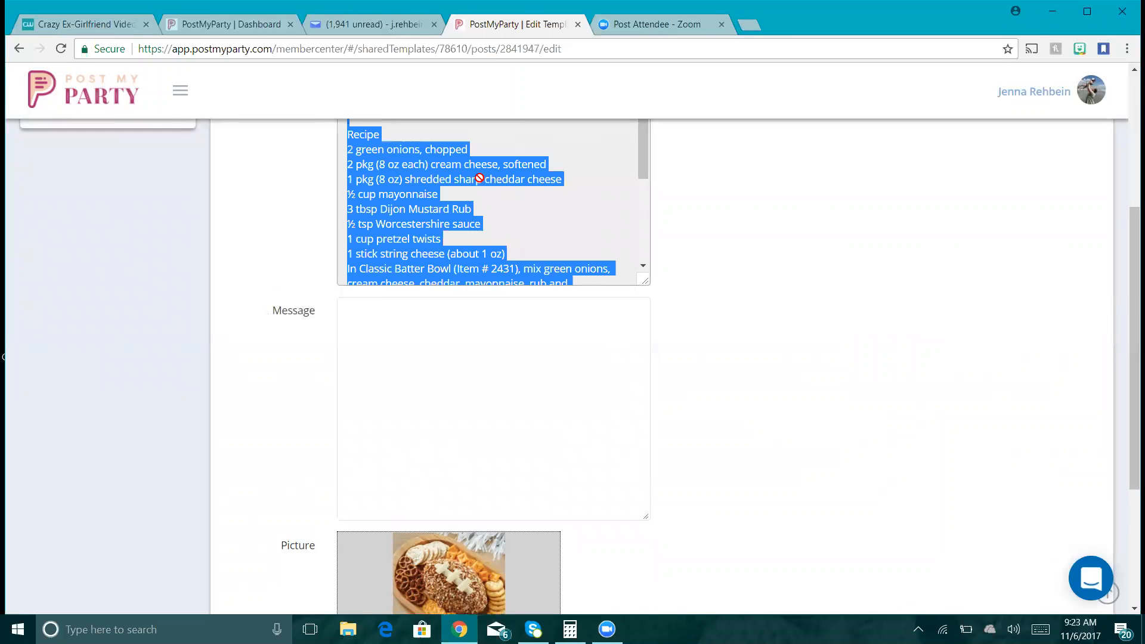
click(446, 335)
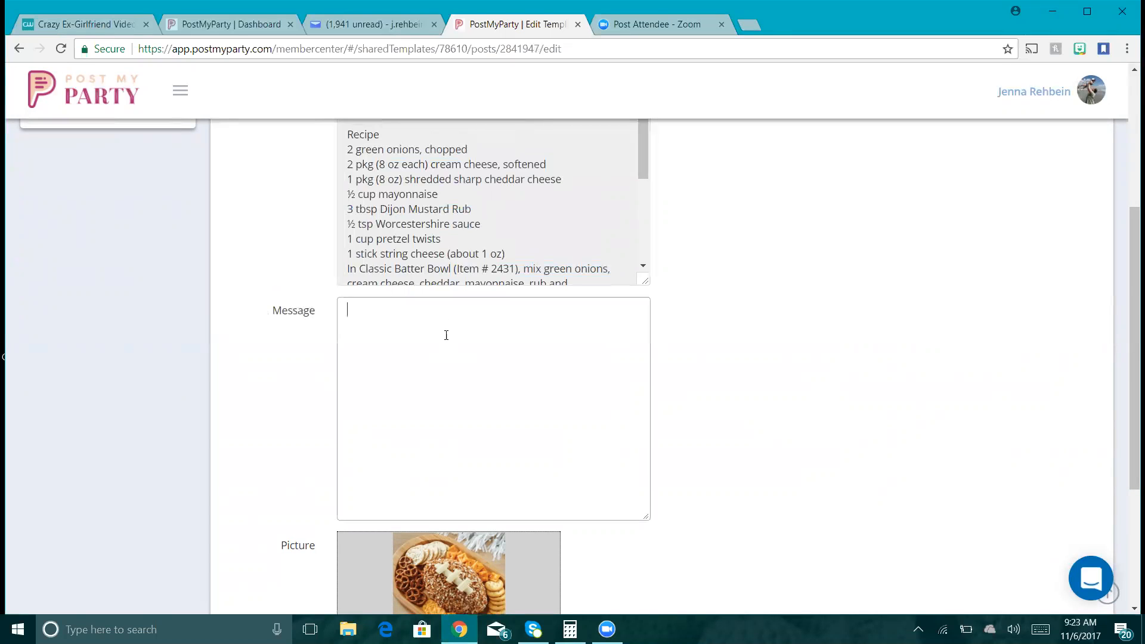
key(ctrl+v)
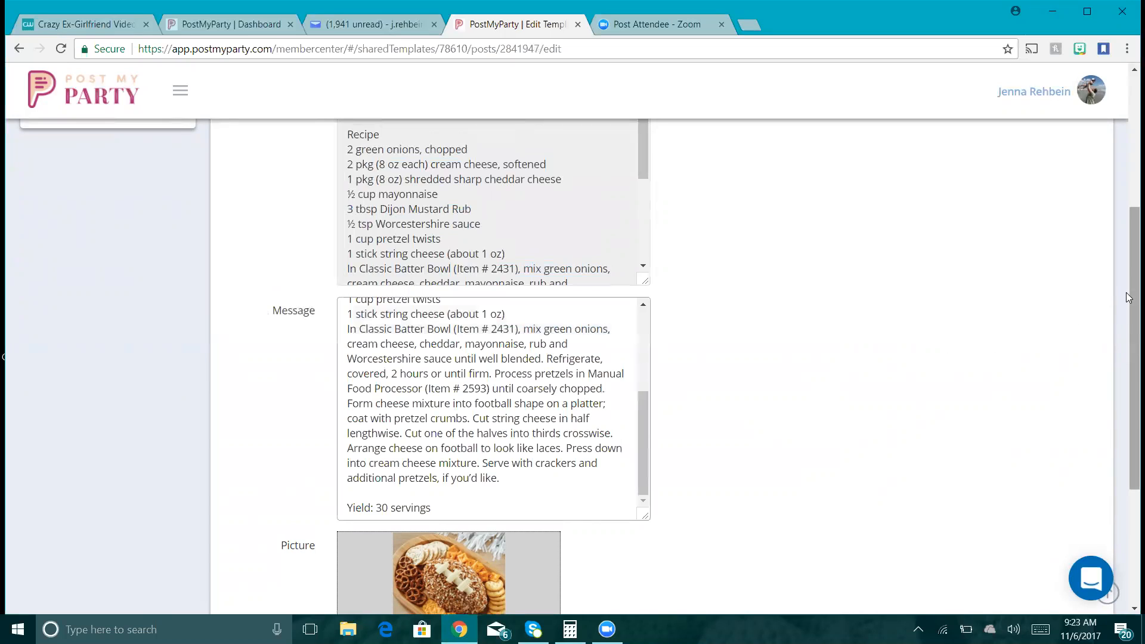
scroll(1128, 298, down, 4)
click(609, 540)
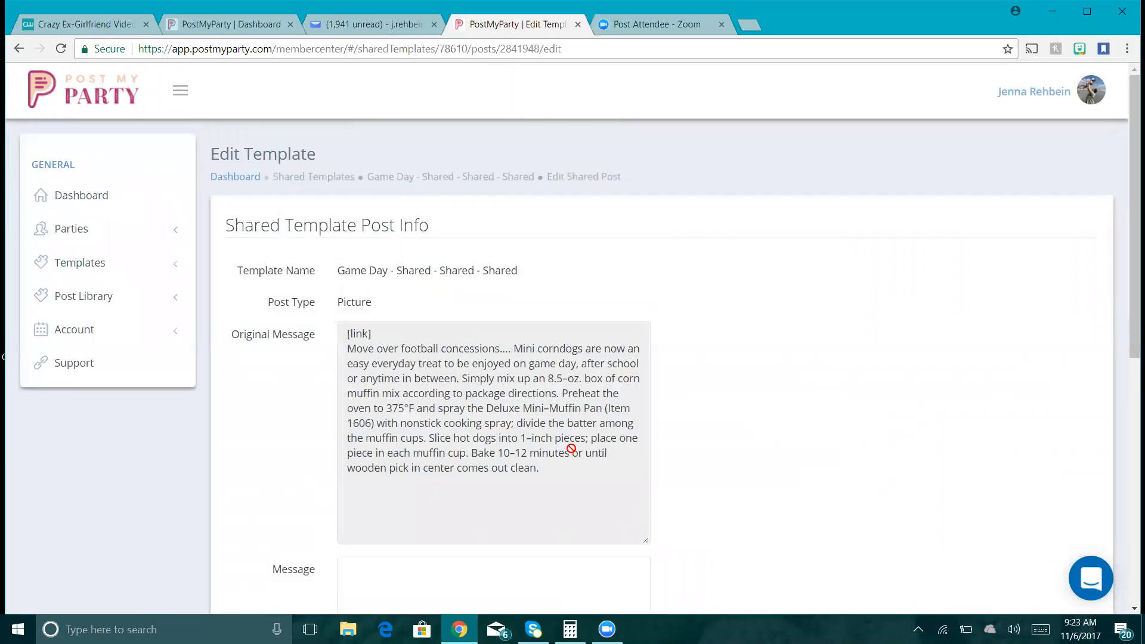
- Copy the mini corndog recipe into its post's Message and move to the next post
key(ctrl+a)
key(ctrl+c)
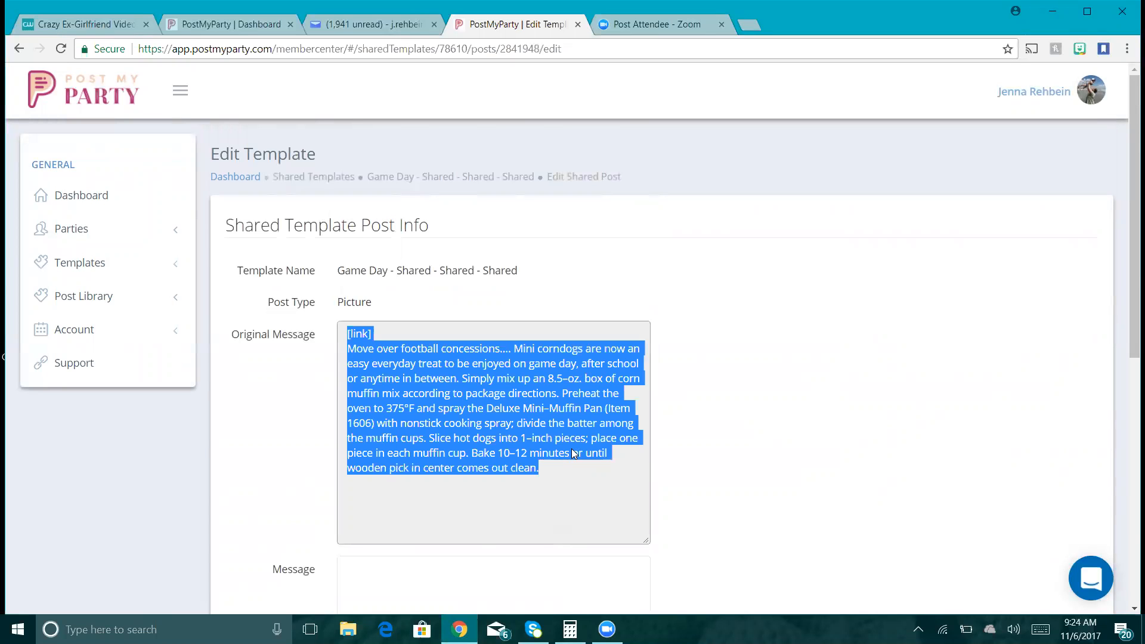
drag(1132, 302, 1129, 458)
click(448, 362)
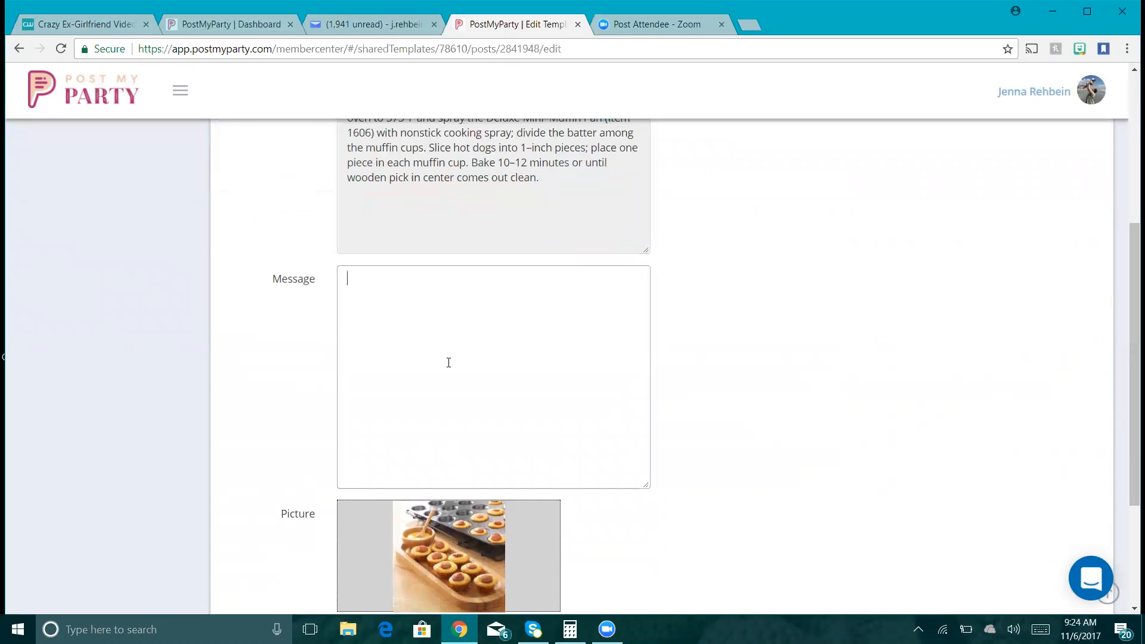
key(ctrl+v)
drag(1129, 252, 1128, 344)
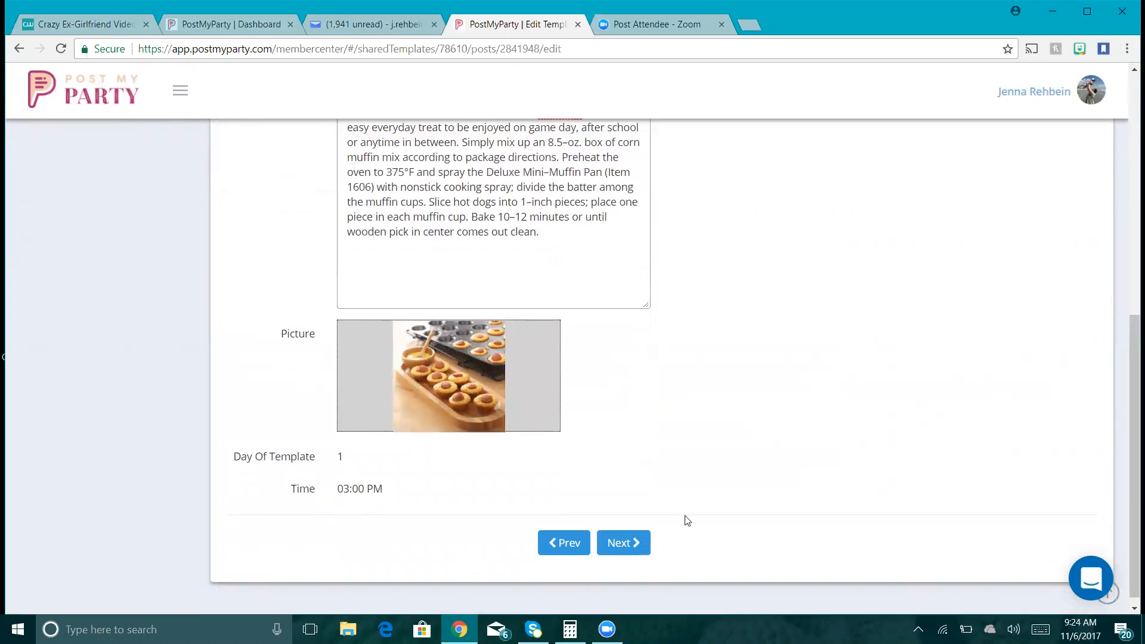
click(617, 547)
- Copy the zucchini fries recipe into its post's Message and move on
drag(1132, 319, 1132, 412)
click(487, 333)
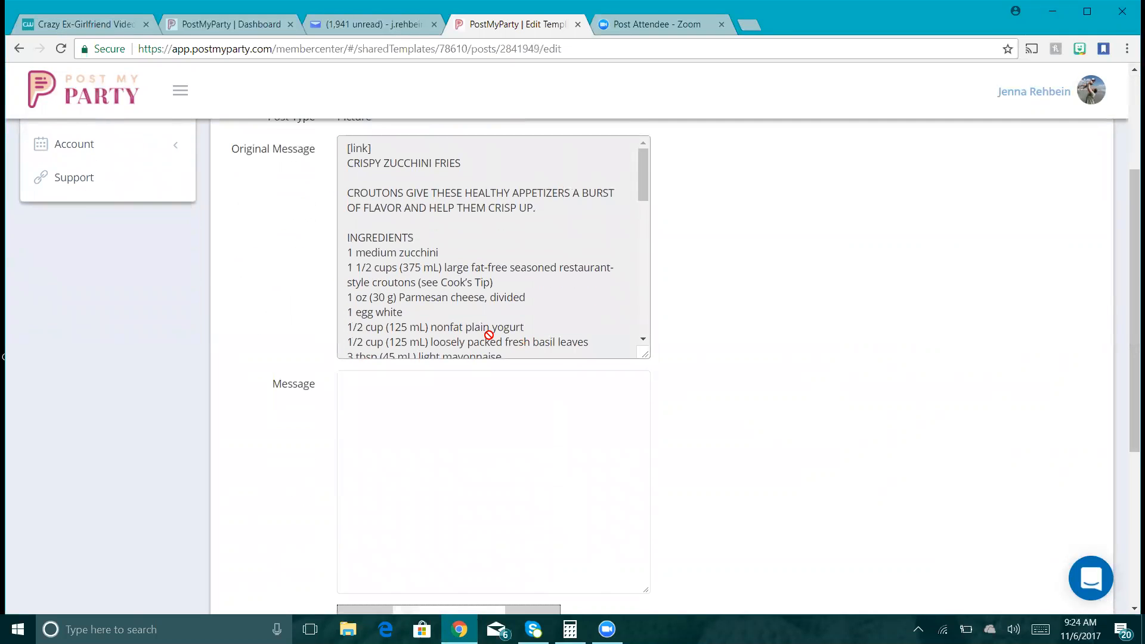
key(ctrl+a)
key(ctrl+c)
click(490, 395)
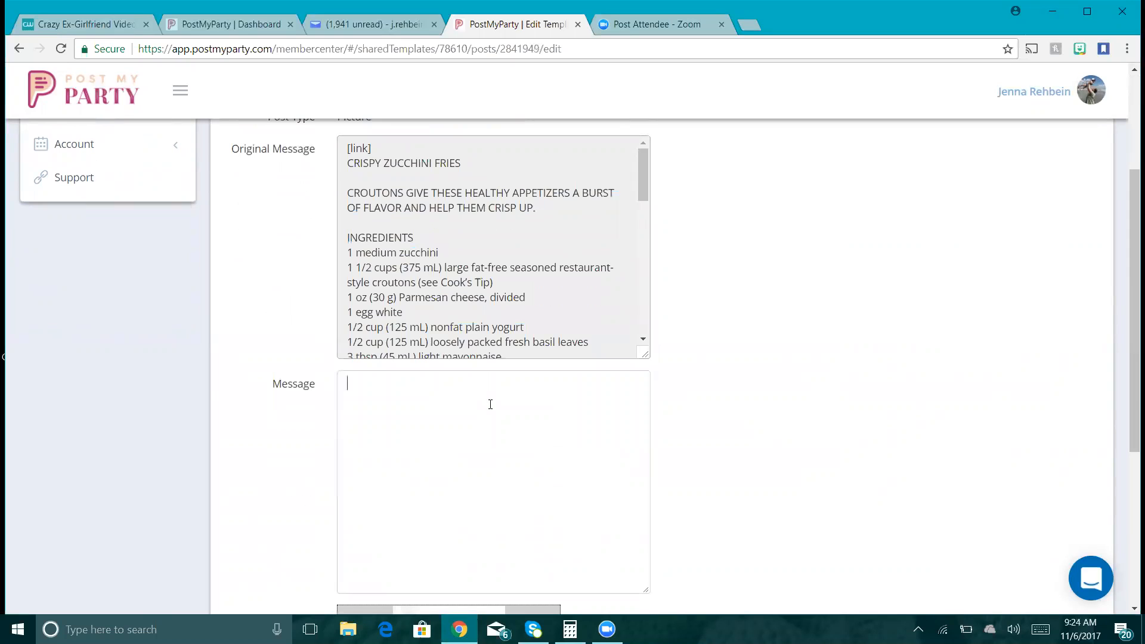
key(ctrl+v)
drag(1132, 314, 1129, 510)
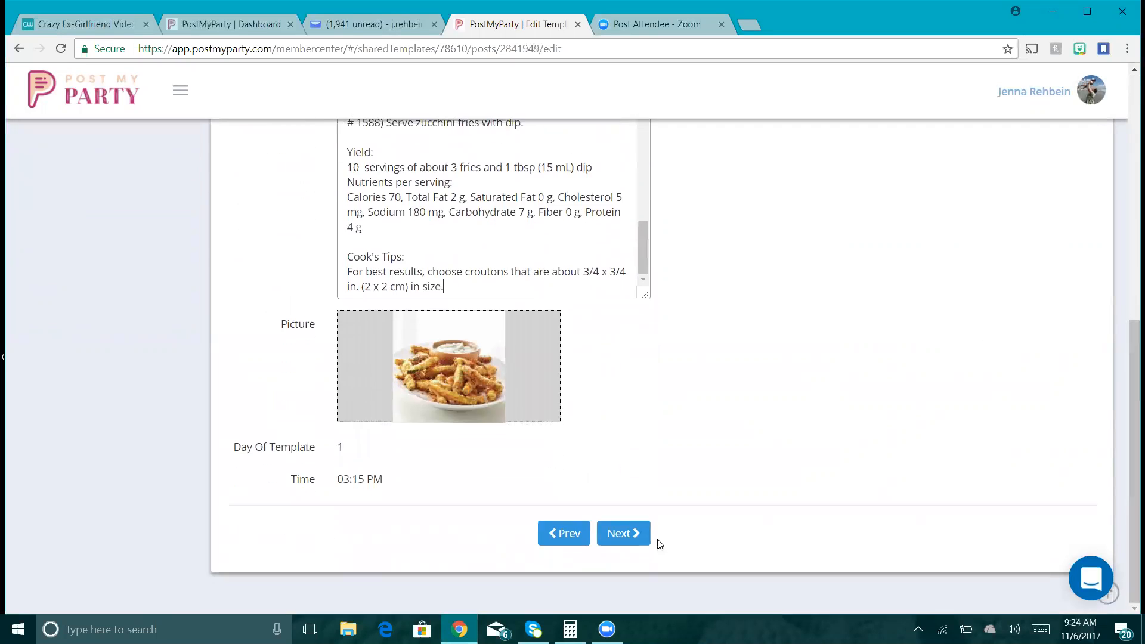
click(620, 534)
- Copy the potato chips recipe into its post's Message and move on
click(576, 480)
key(ctrl+a)
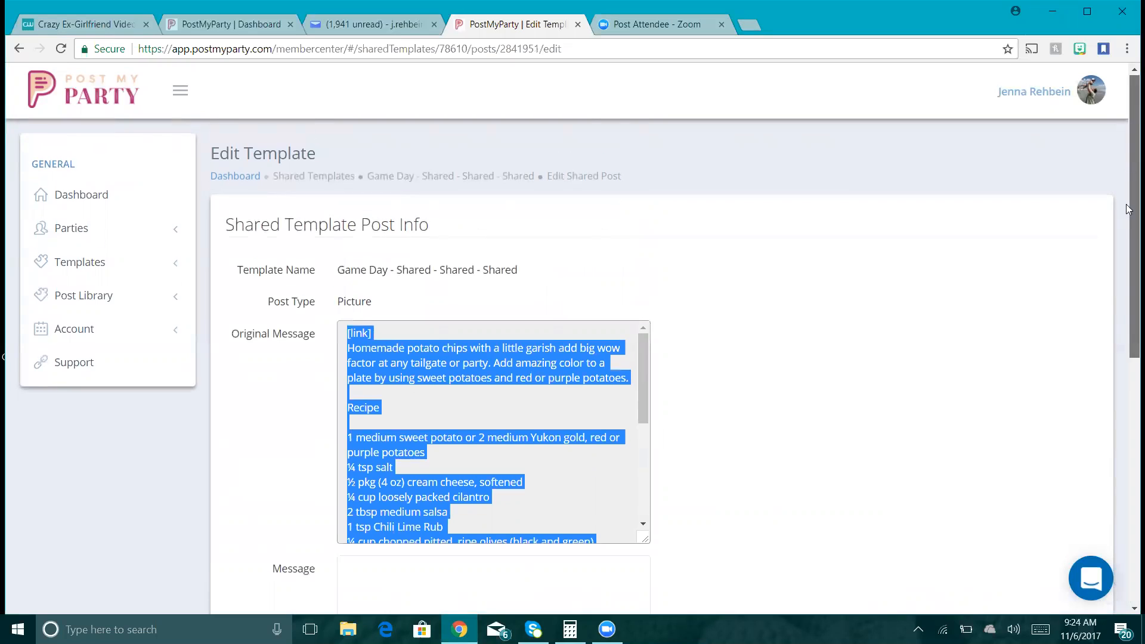
scroll(537, 368, down, 3)
click(509, 379)
key(ctrl+v)
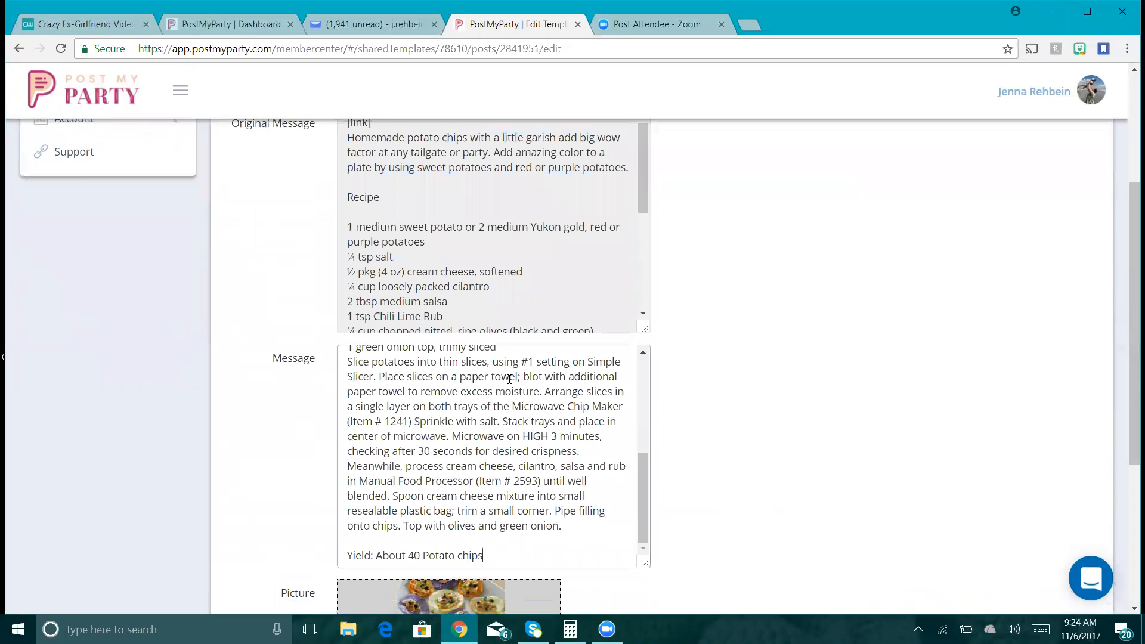
drag(1132, 308, 1132, 450)
click(637, 528)
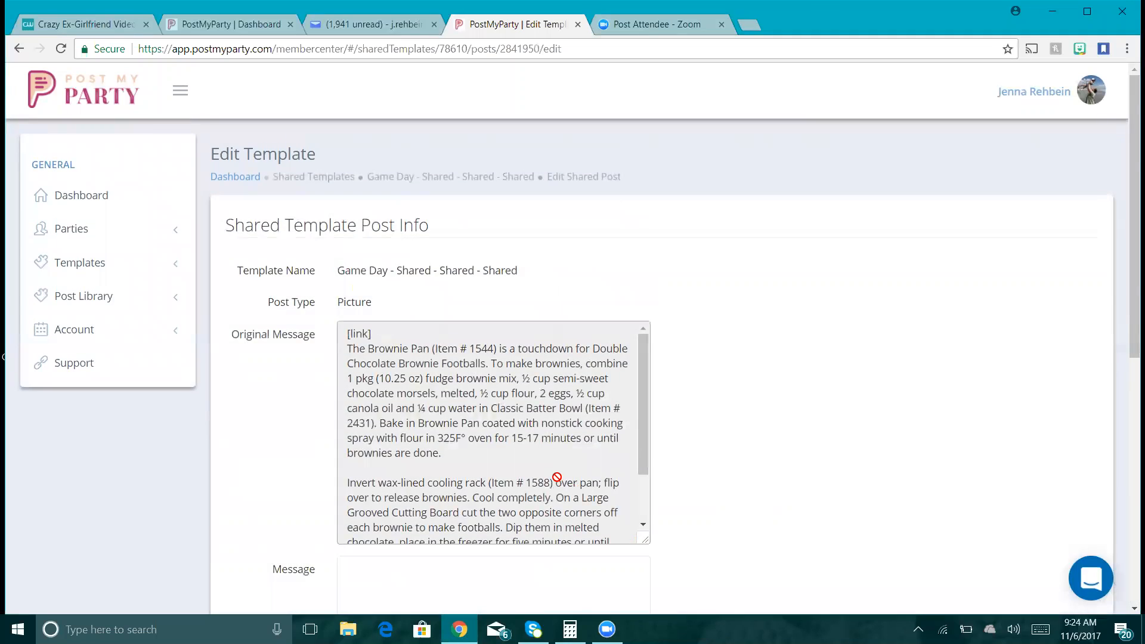
- Copy the brownie football recipe into its Message, then advance to the next post
key(ctrl+a)
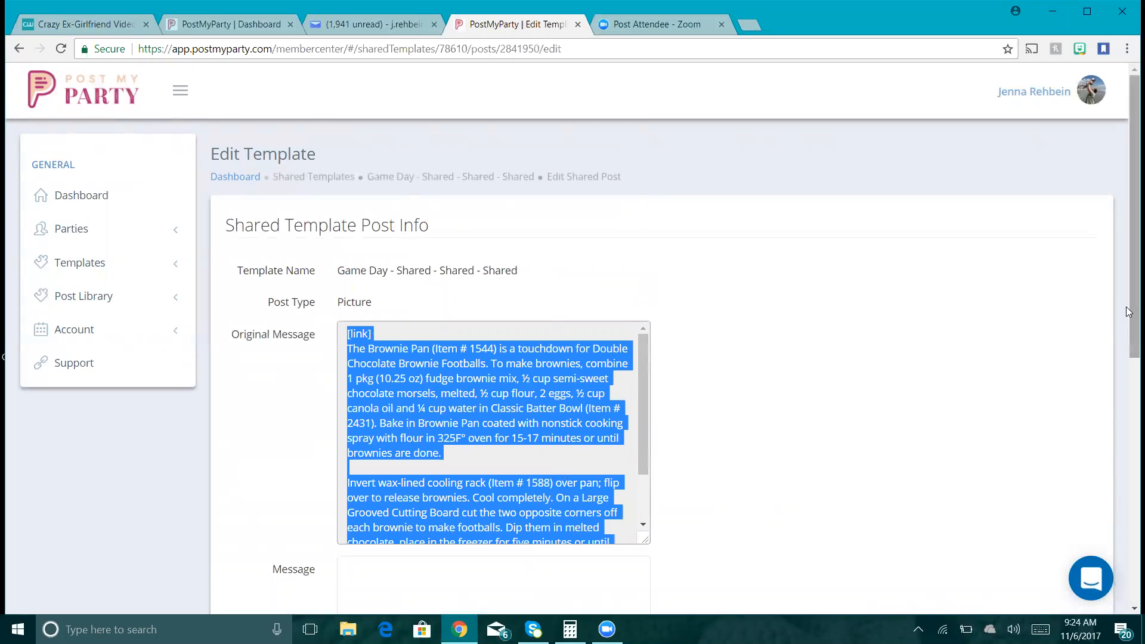
drag(1128, 312, 1128, 472)
click(635, 408)
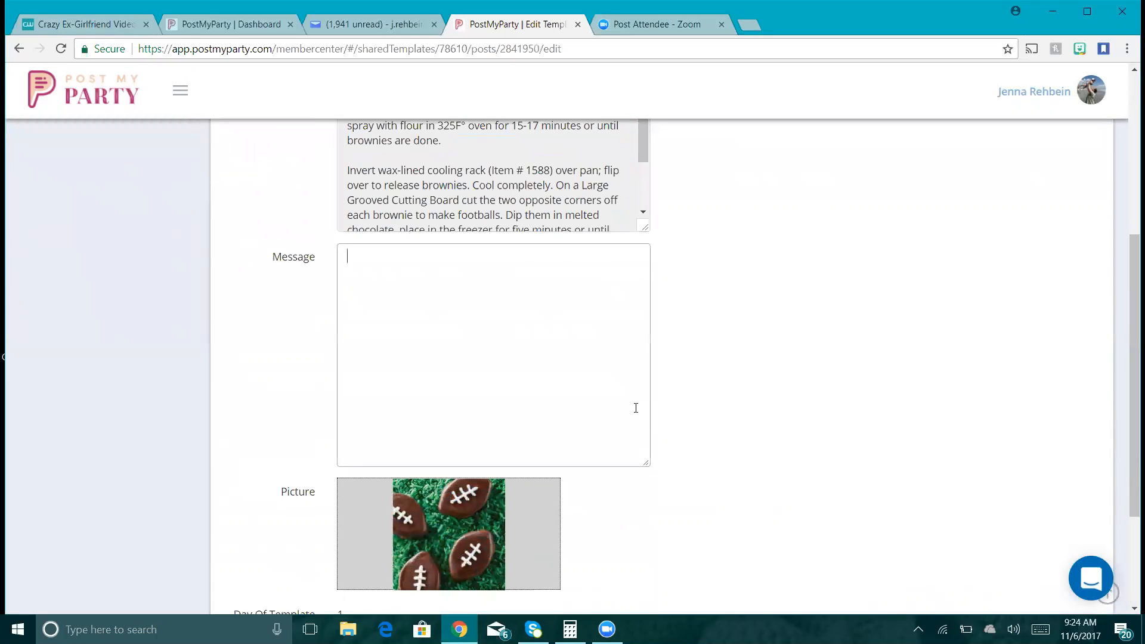
key(ctrl+v)
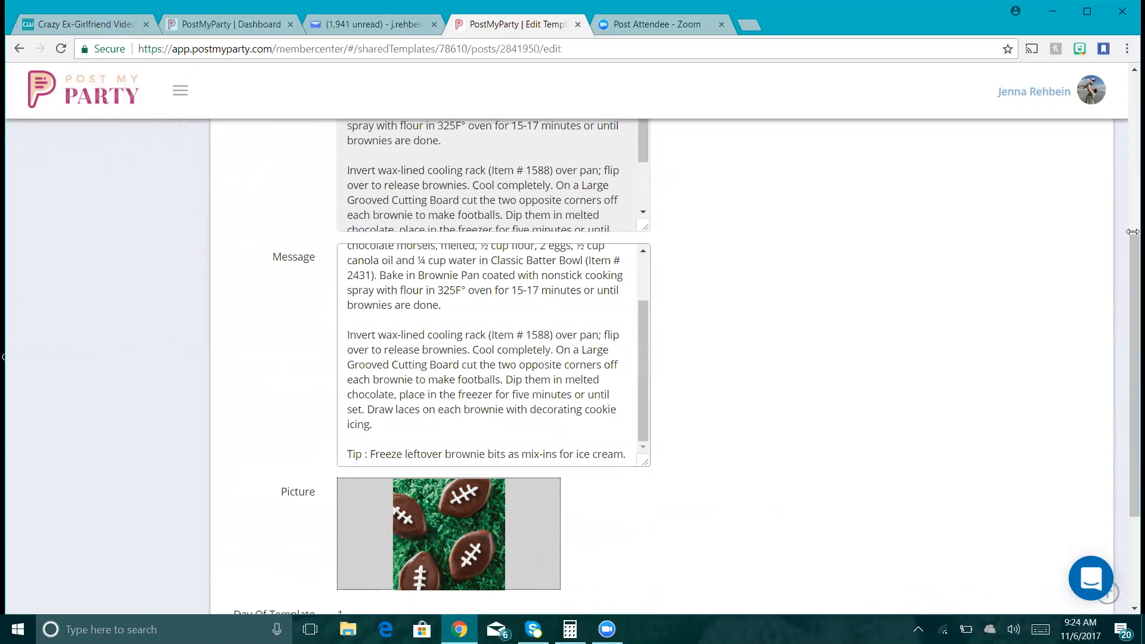
drag(1132, 249, 1132, 339)
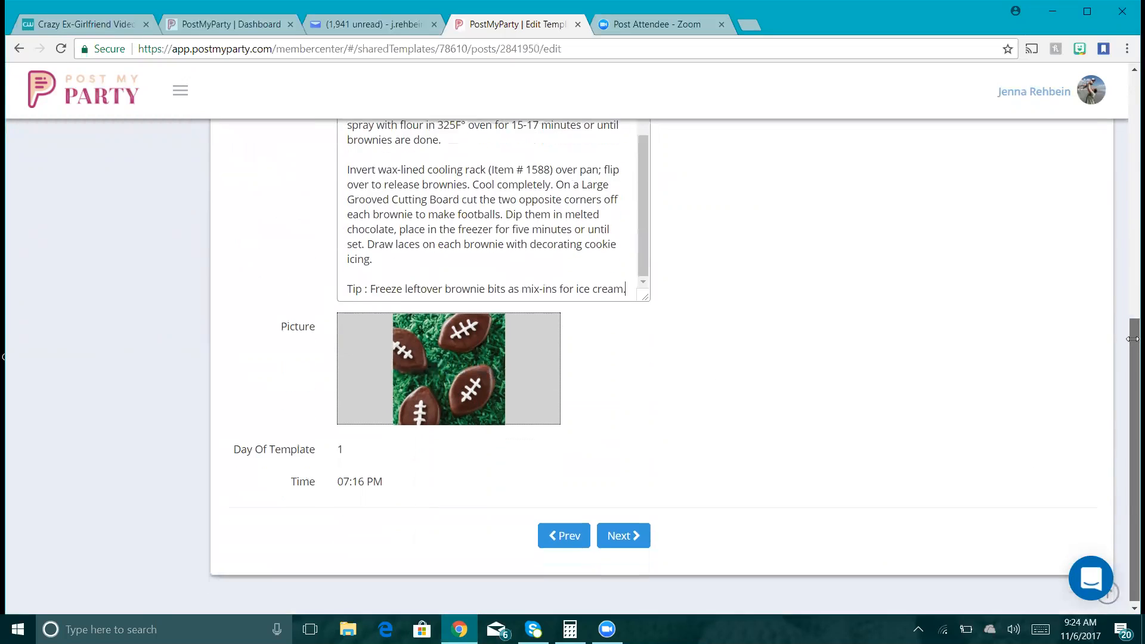
click(623, 534)
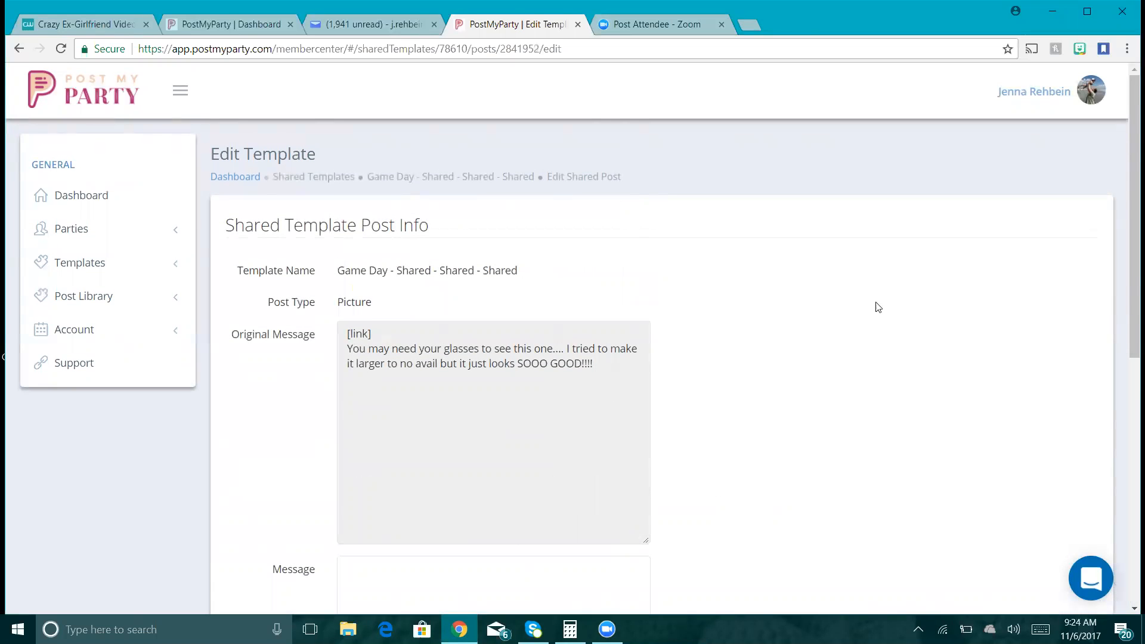
- Copy the 'You may need your glasses' post's original message into its Message field
click(580, 381)
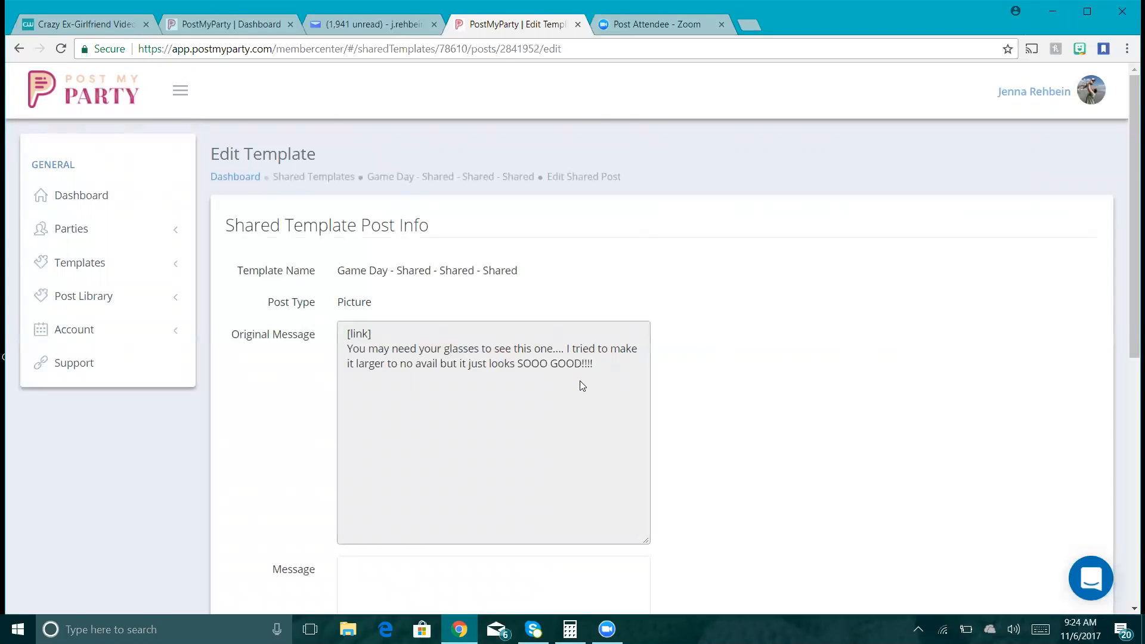
key(ctrl+a)
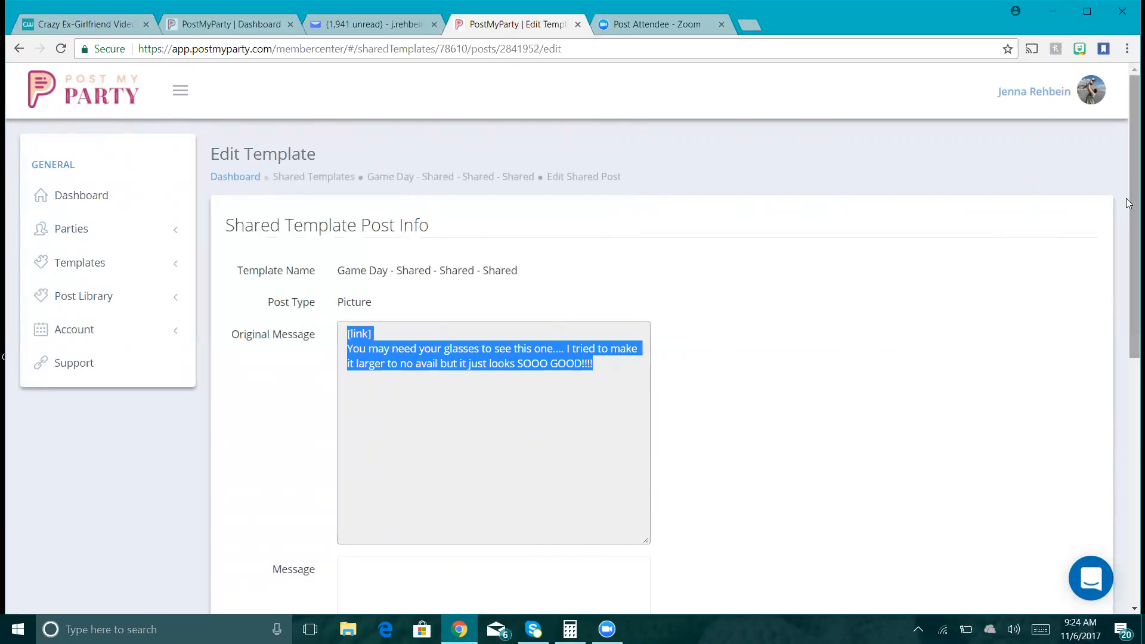
drag(1132, 191, 1091, 371)
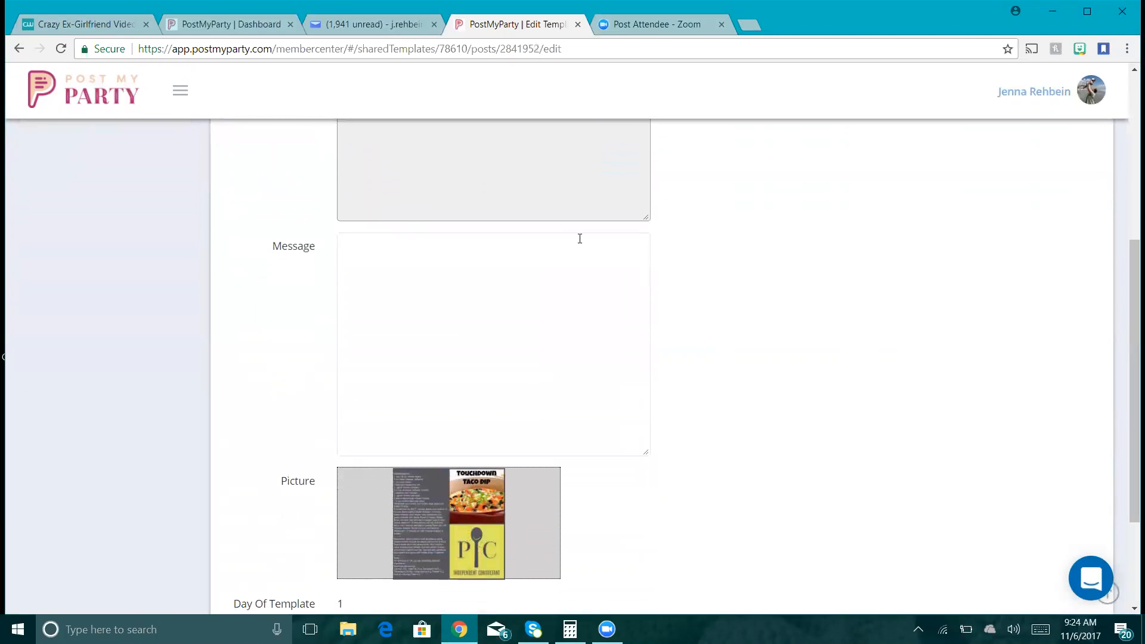
key(ctrl+v)
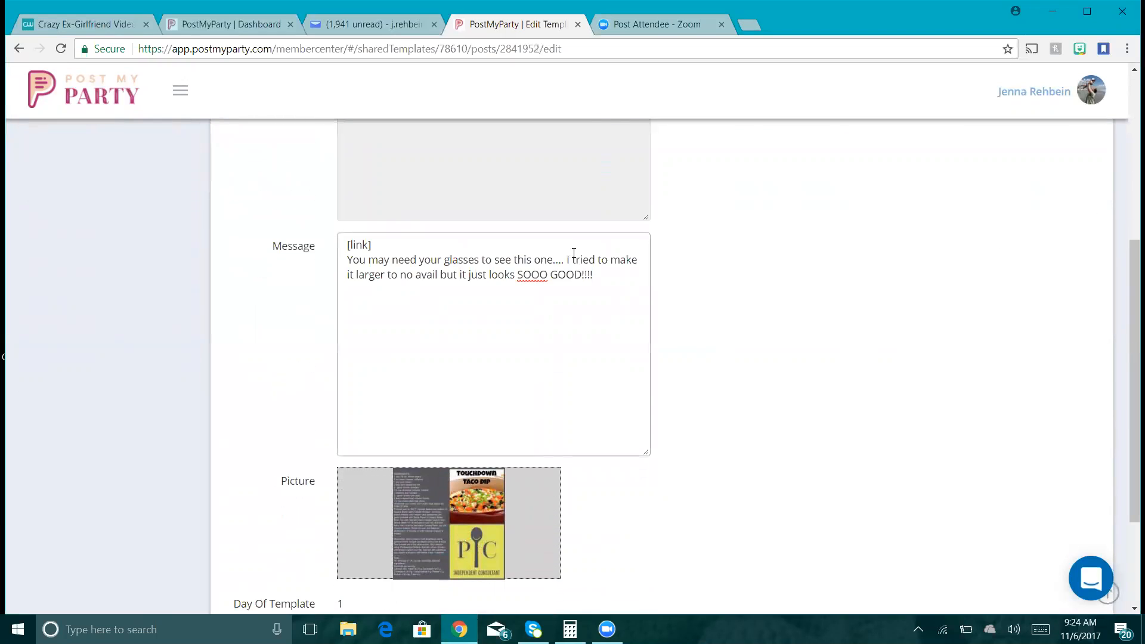
right_click(1128, 427)
drag(1131, 394, 1131, 483)
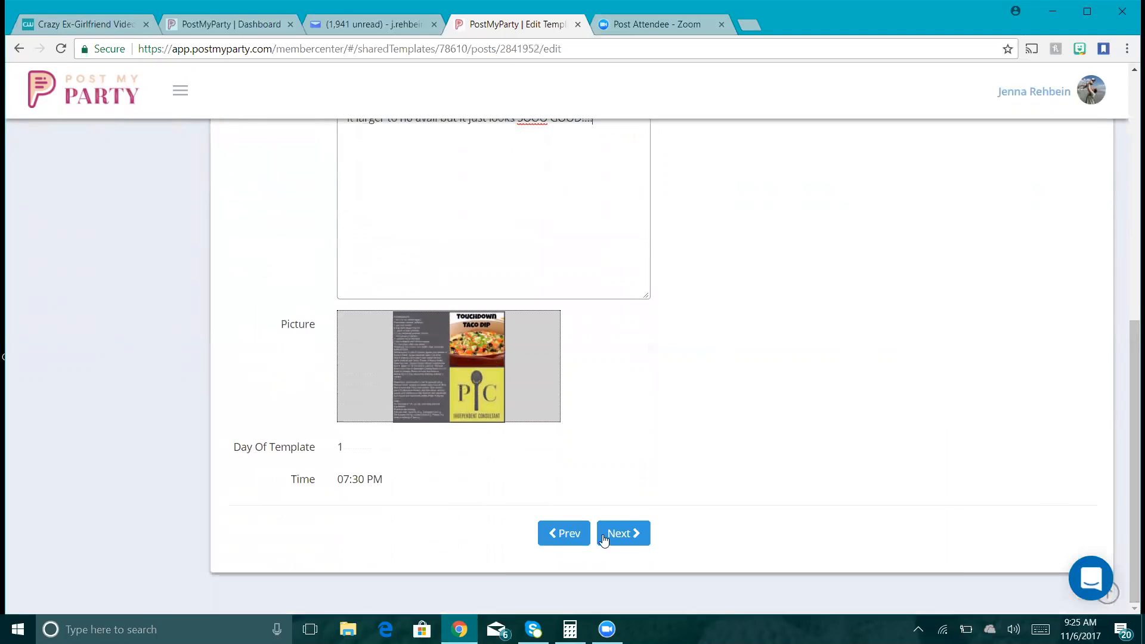
click(620, 532)
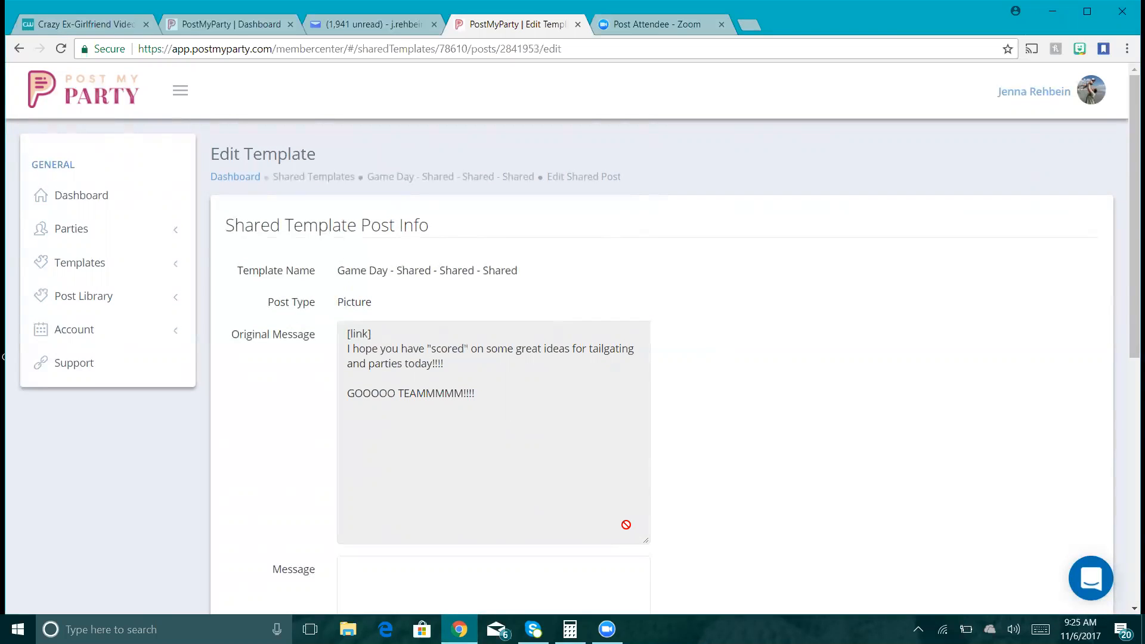
- Copy the 7:45 PM 'scored' tailgating text into Message and finish the template
click(462, 422)
key(ctrl+a)
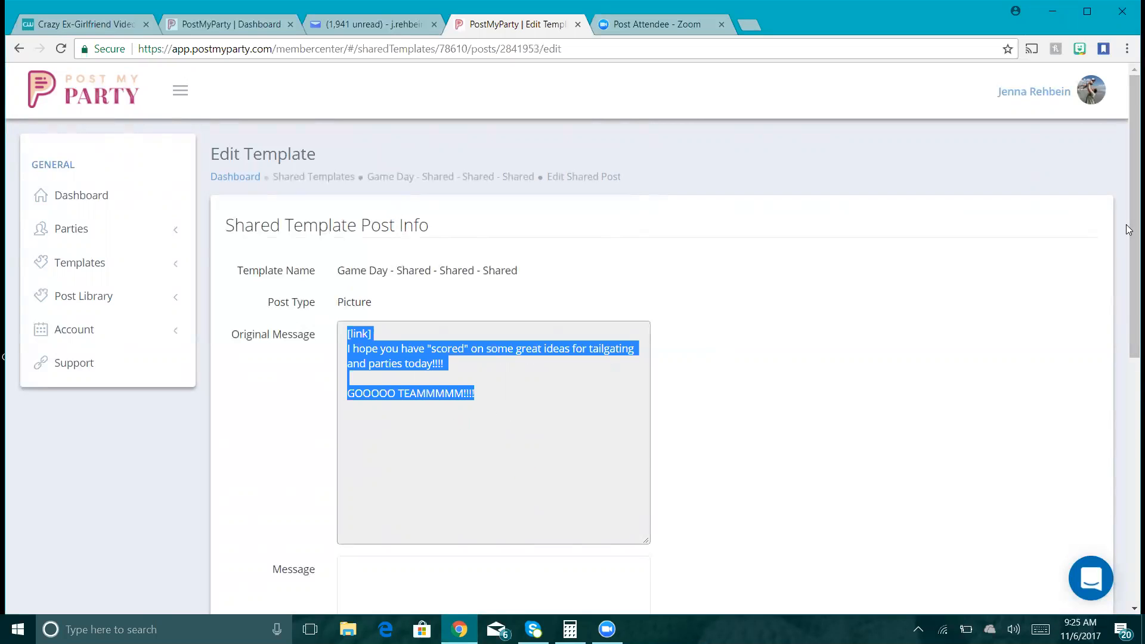
scroll(989, 344, down, 3)
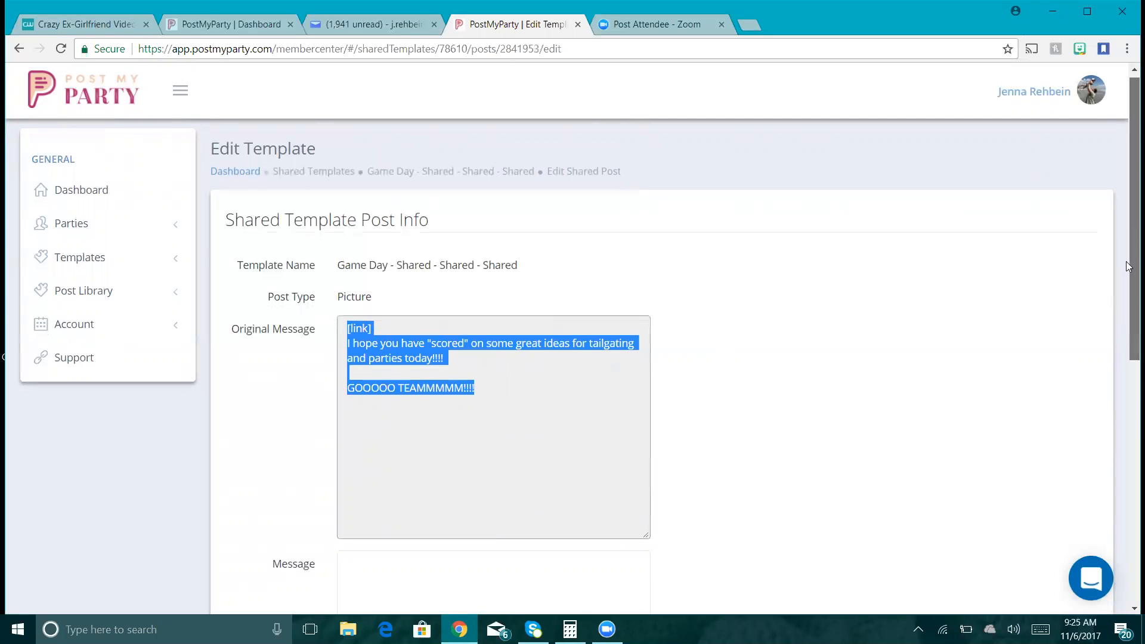
click(511, 433)
key(ctrl+v)
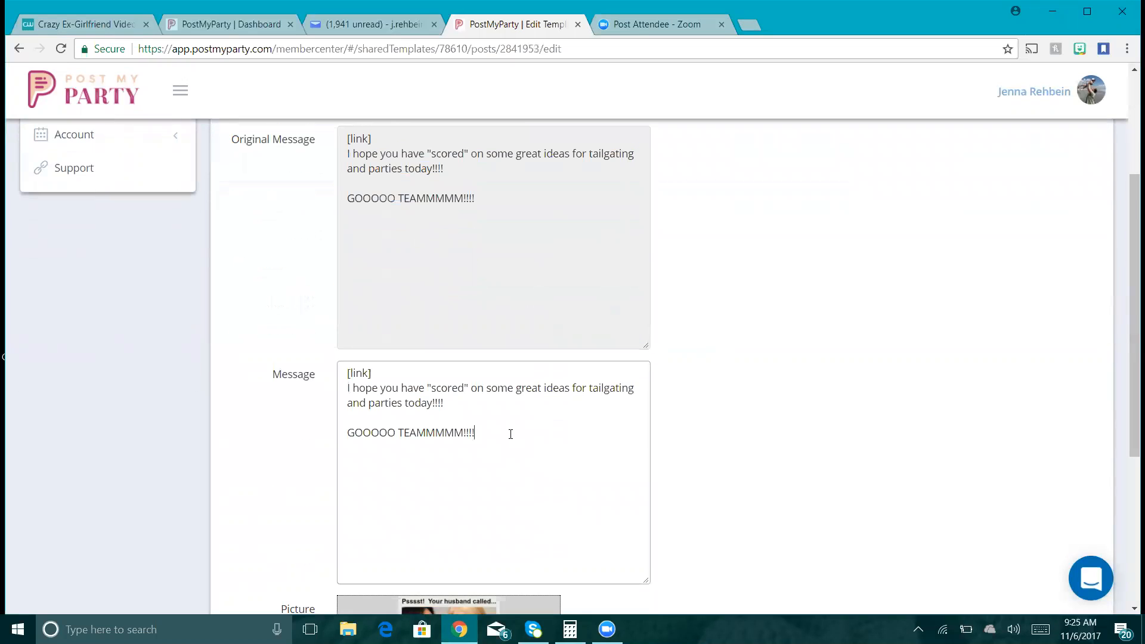
drag(1128, 283, 1124, 442)
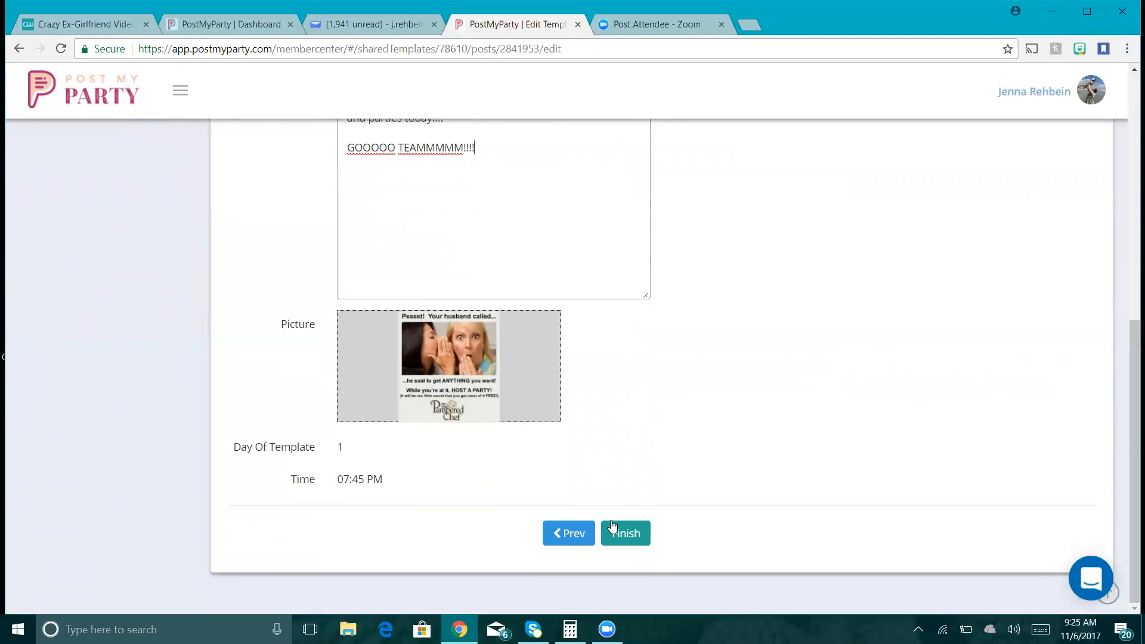
click(642, 539)
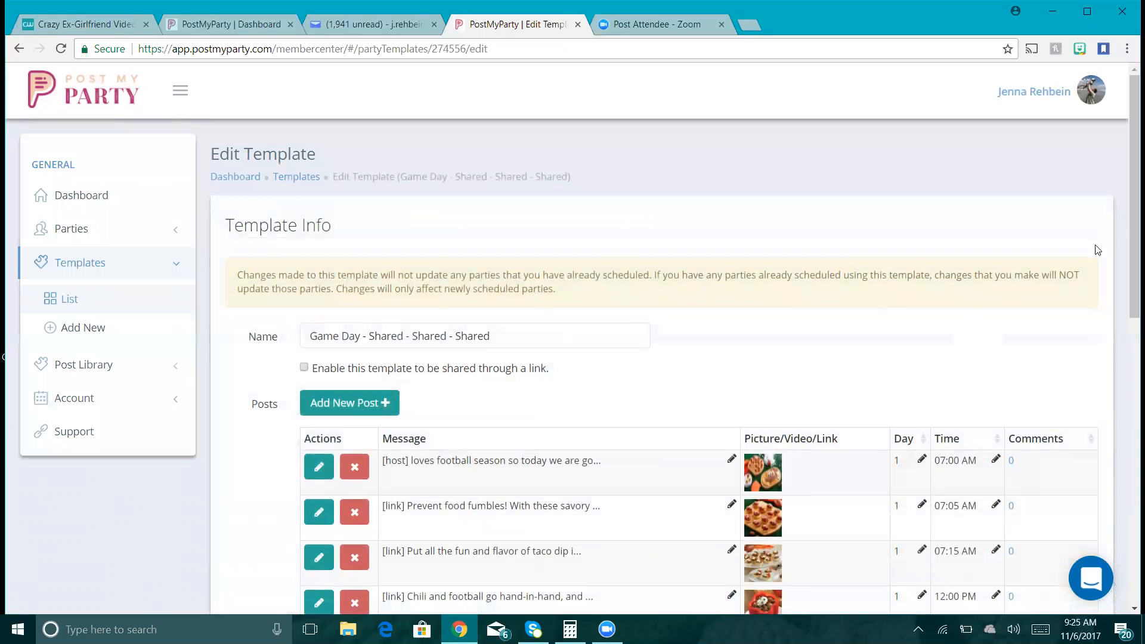
- Return to the templates list and edit 'Burgers, Shakes and a Piece of Cake'
scroll(1124, 286, down, 3)
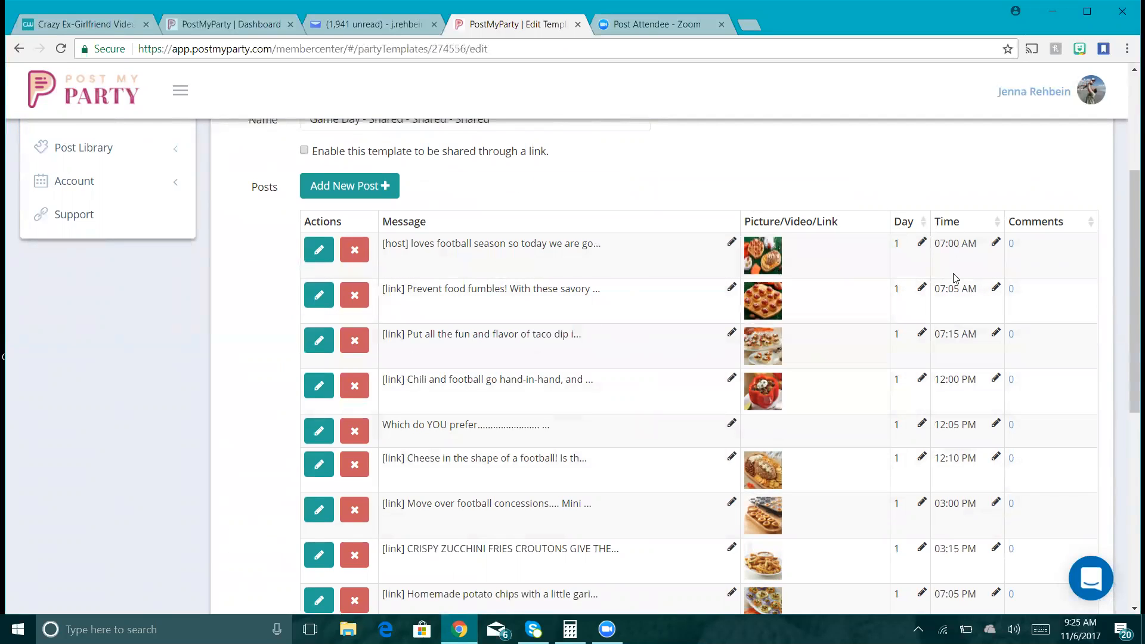
drag(1130, 265, 1128, 414)
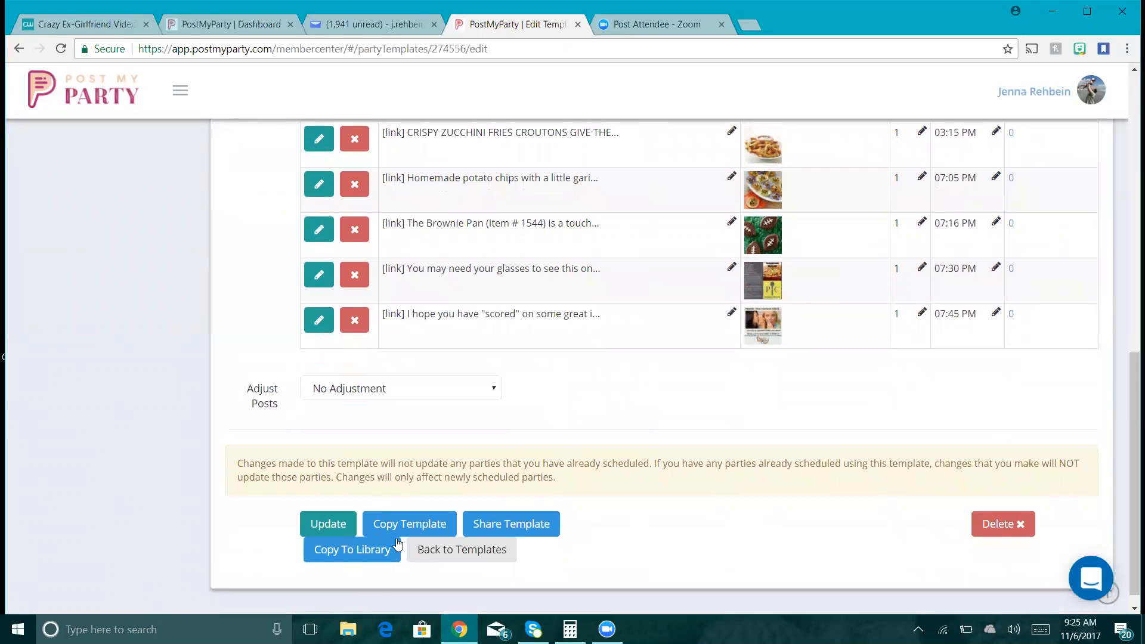
click(435, 549)
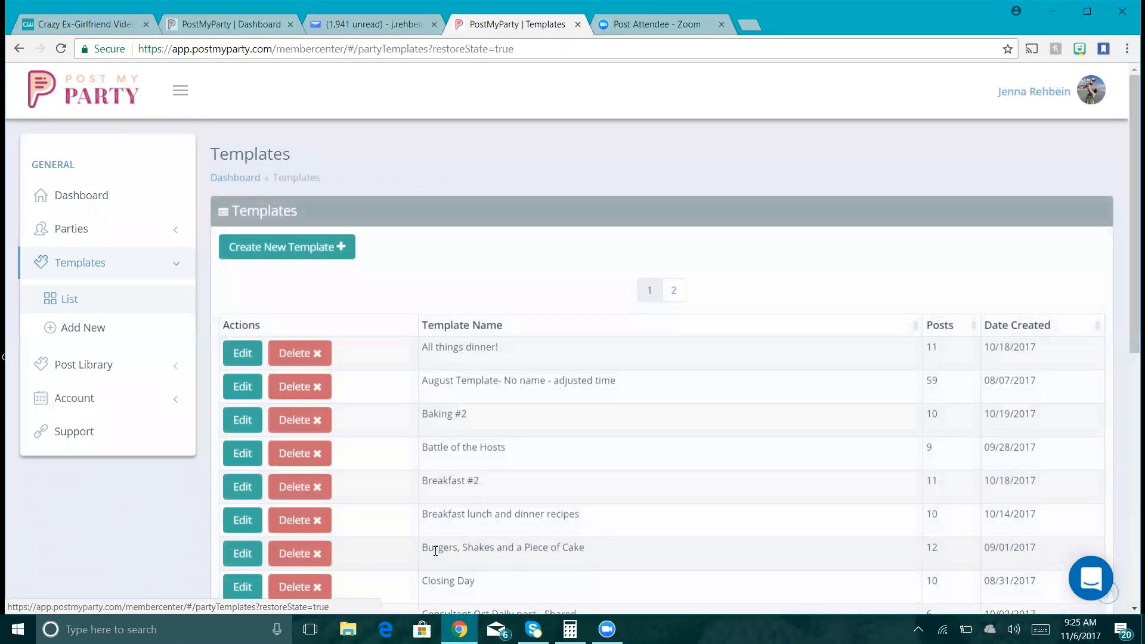
drag(1128, 215, 1129, 340)
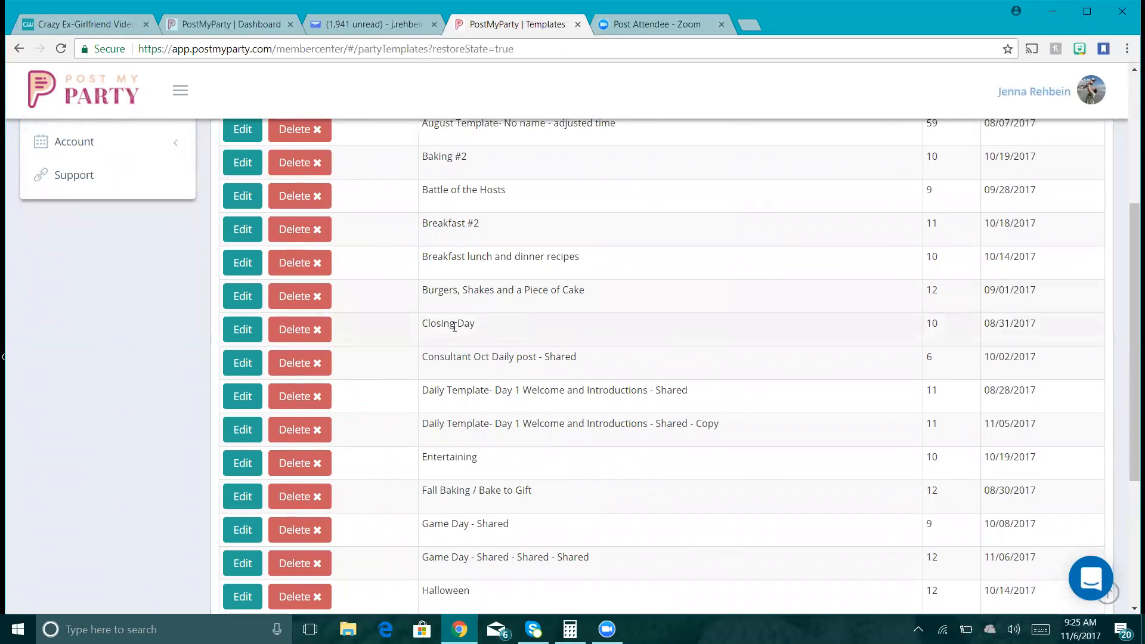
click(251, 304)
drag(1128, 190, 1132, 299)
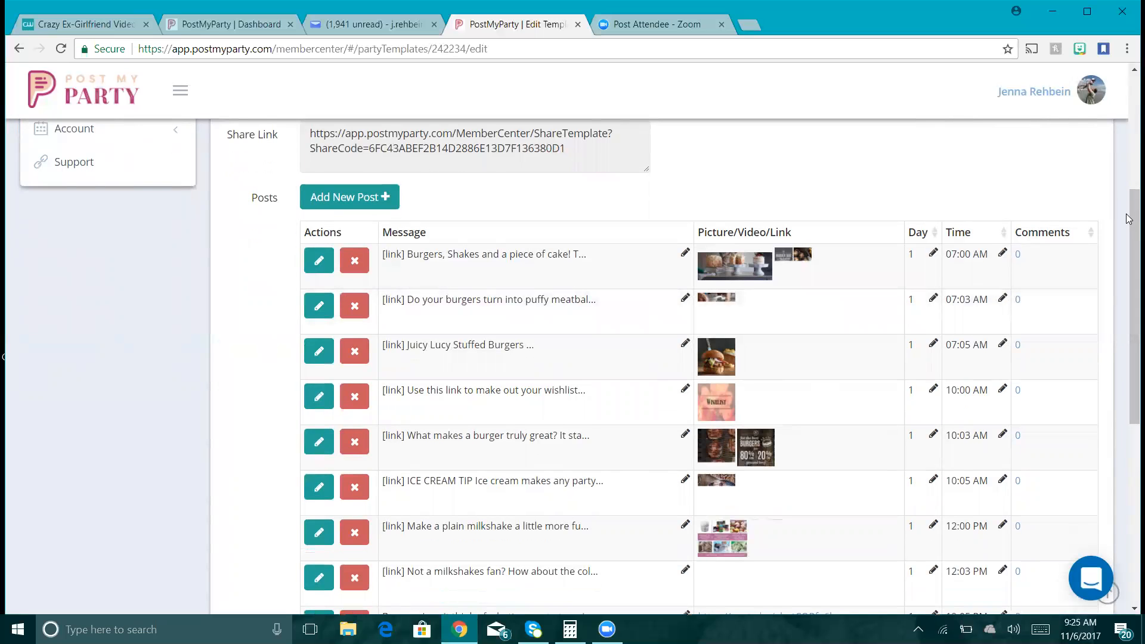
- Edit the 12:05 PM video-link post, check its Video URL, and expand Parties
drag(1128, 219, 1132, 321)
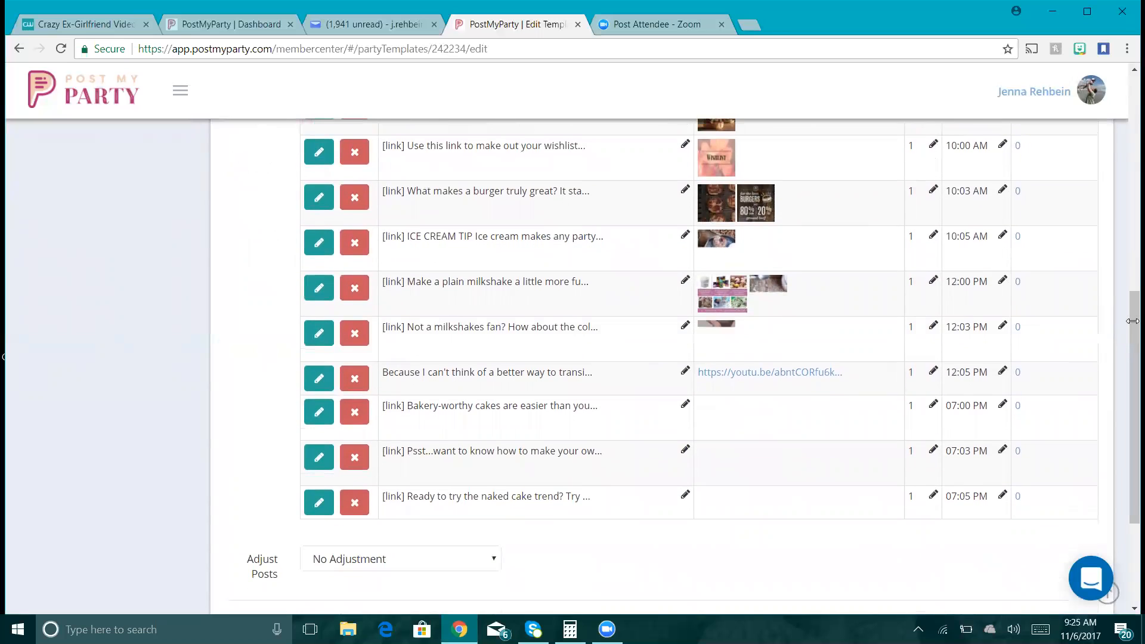
click(318, 381)
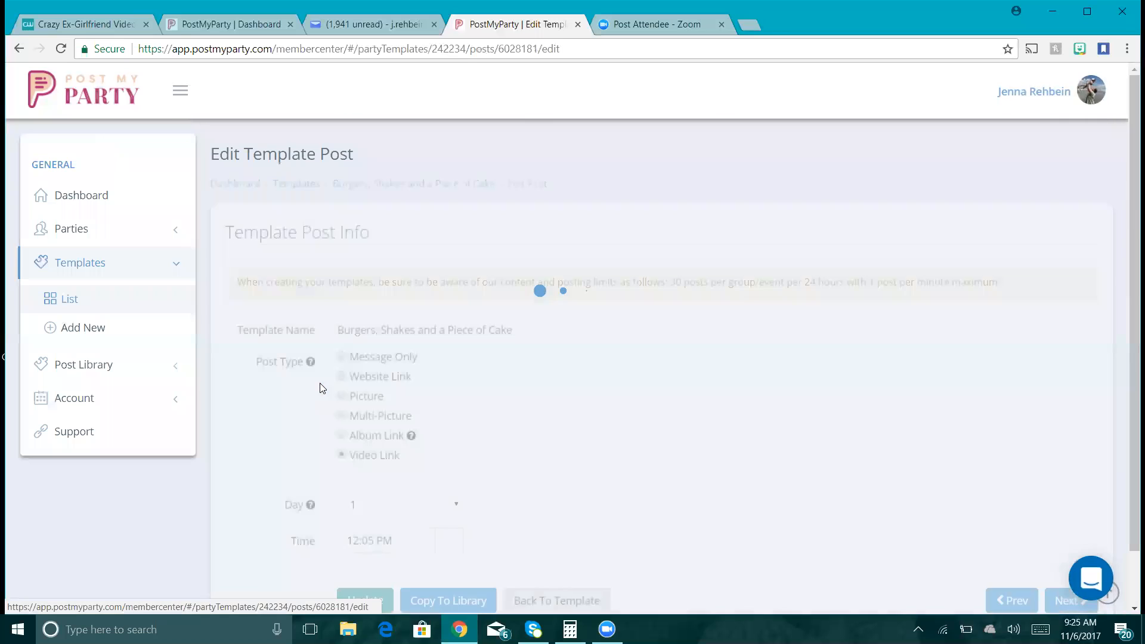
drag(1131, 202, 1129, 291)
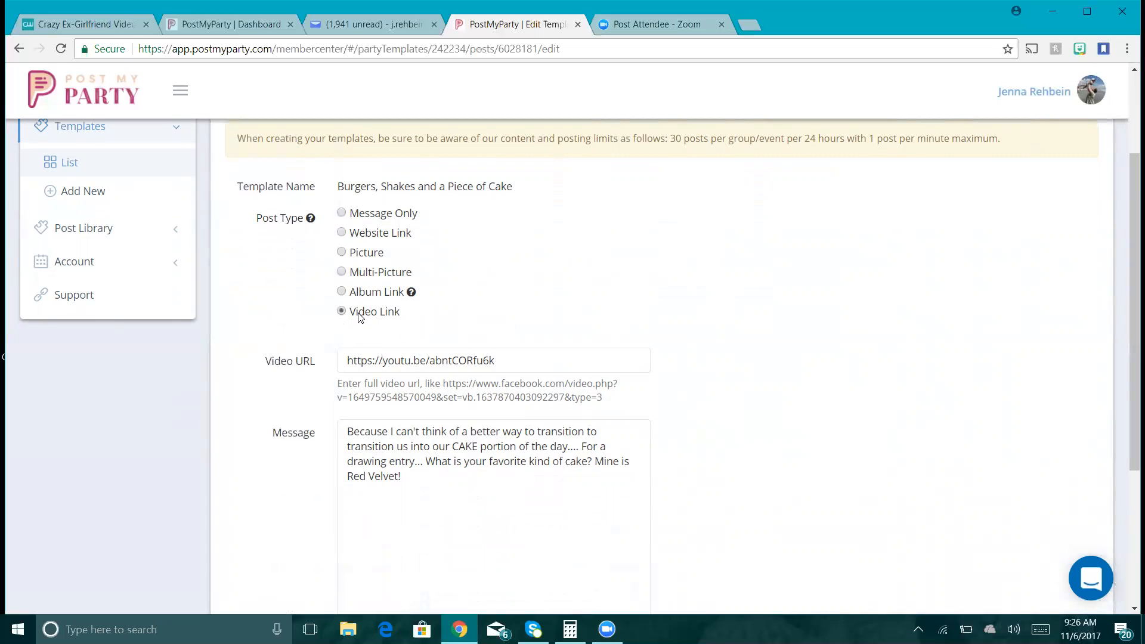
click(372, 361)
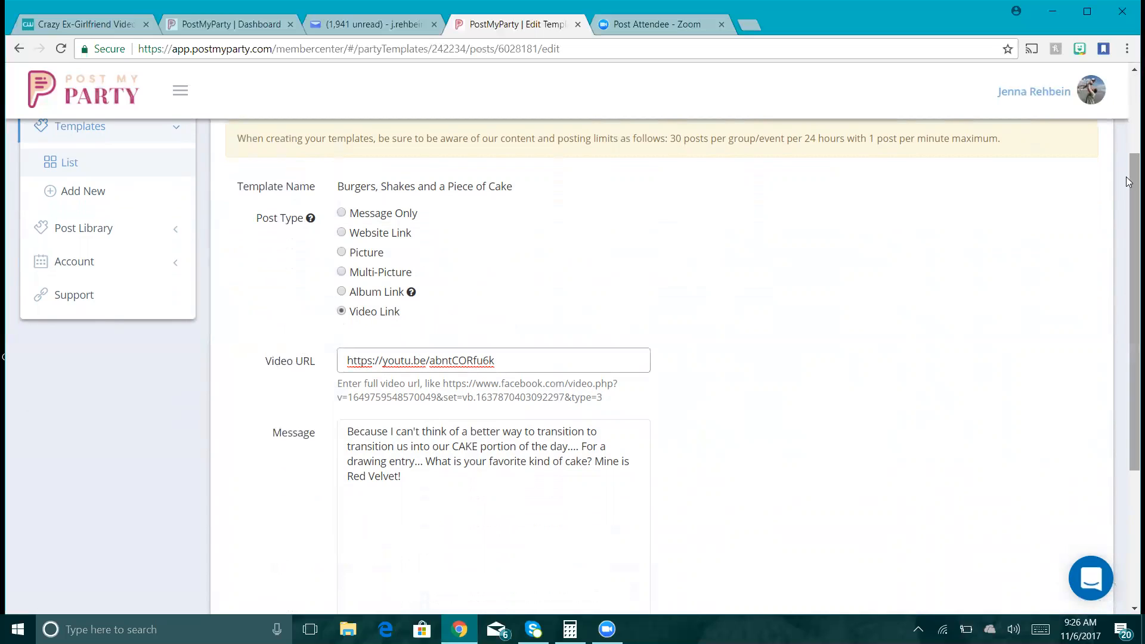
drag(1128, 187, 1131, 110)
click(90, 164)
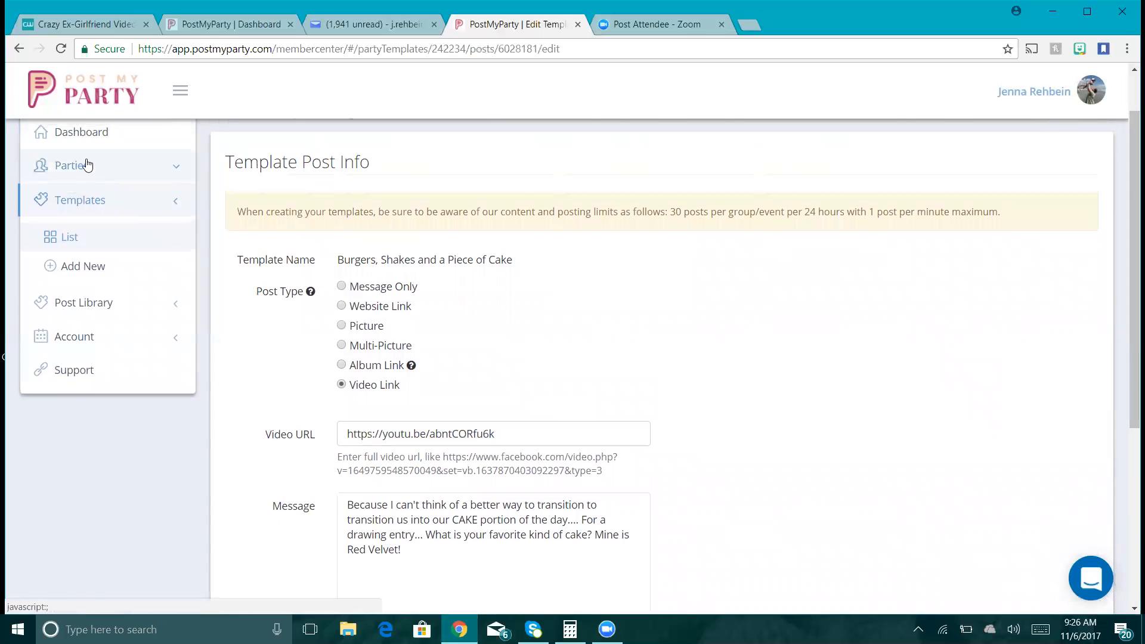
- Open the Parties list and scroll through the scheduled parties, their templates, post counts and start dates
click(88, 208)
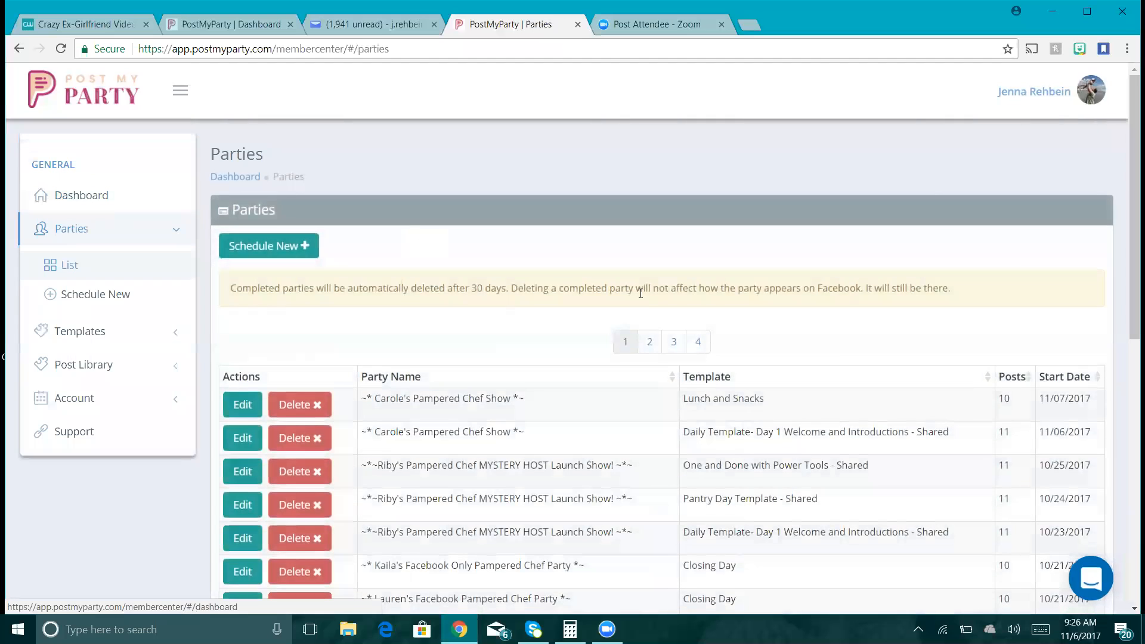
drag(1131, 117, 1128, 238)
scroll(1128, 239, down, 3)
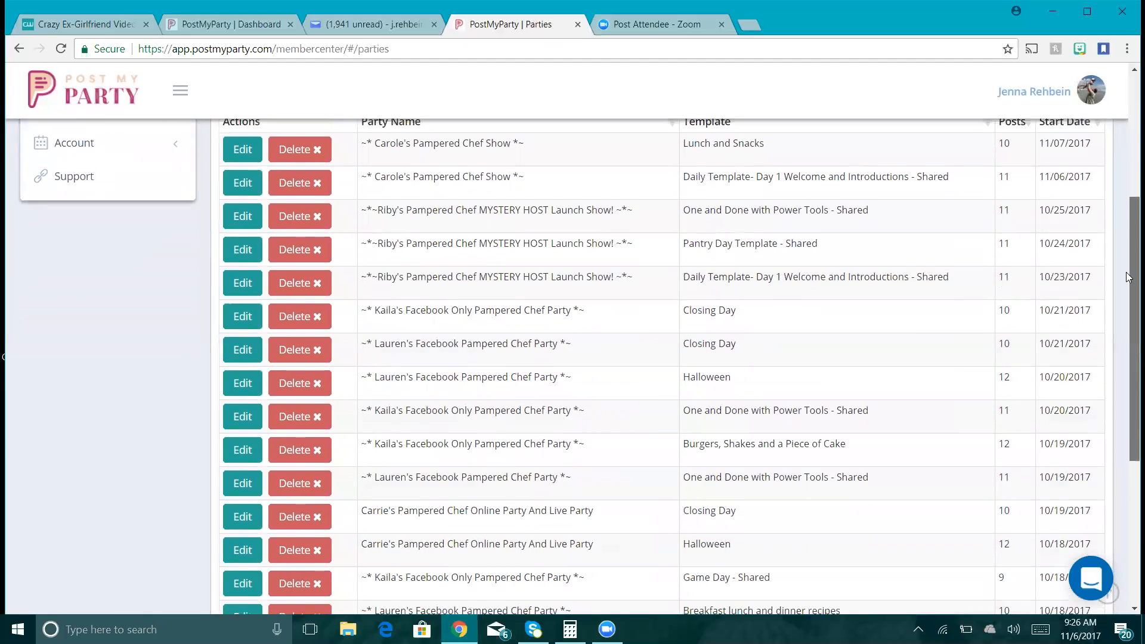
scroll(1128, 243, up, 3)
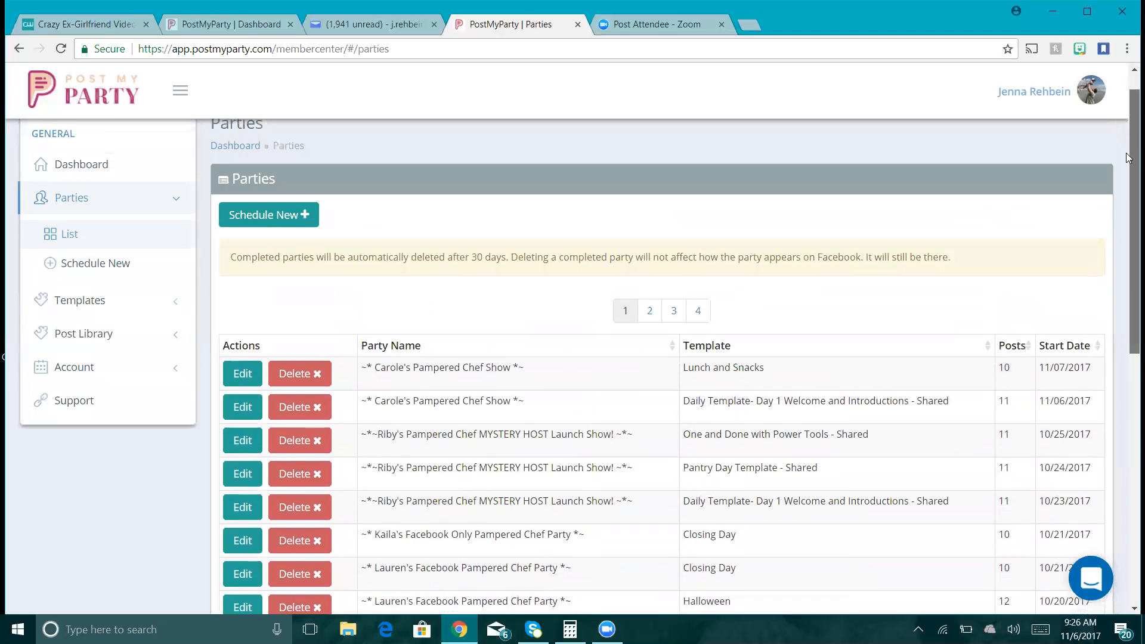
drag(1128, 184, 1128, 82)
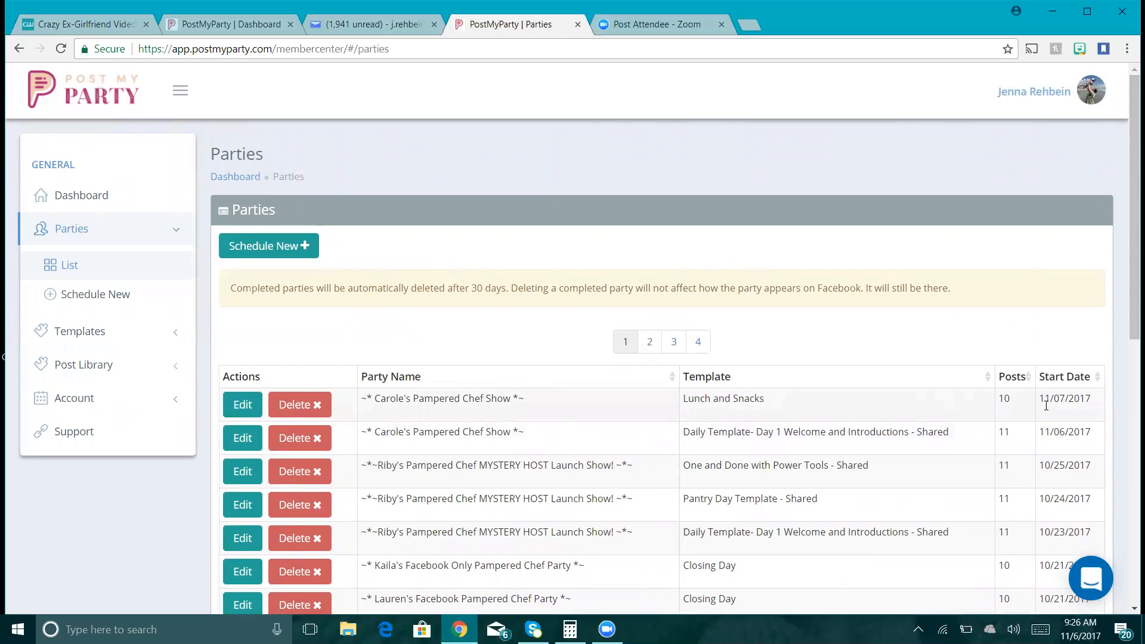
- Start a new party that copies posts from the Entertaining template
click(284, 246)
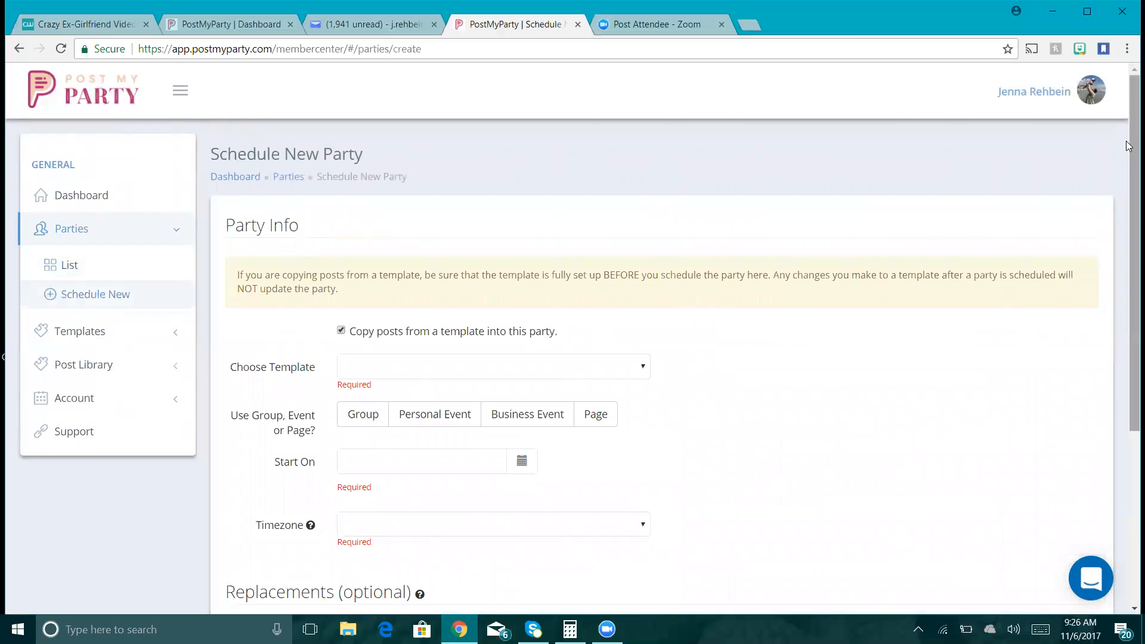
scroll(623, 218, down, 2)
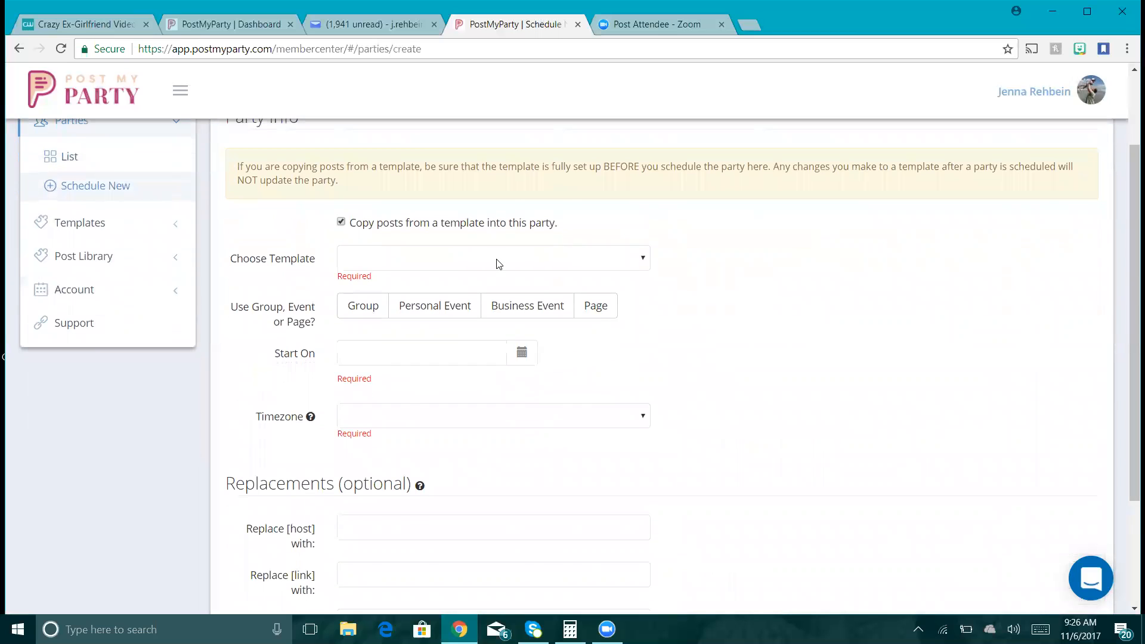
click(498, 263)
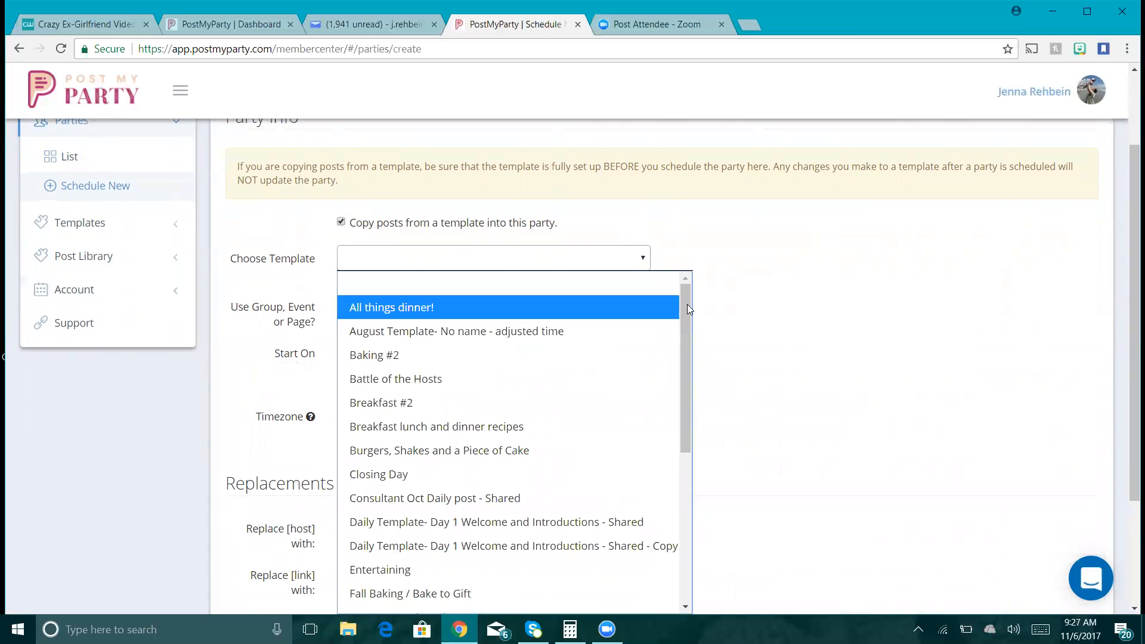
drag(688, 305, 674, 365)
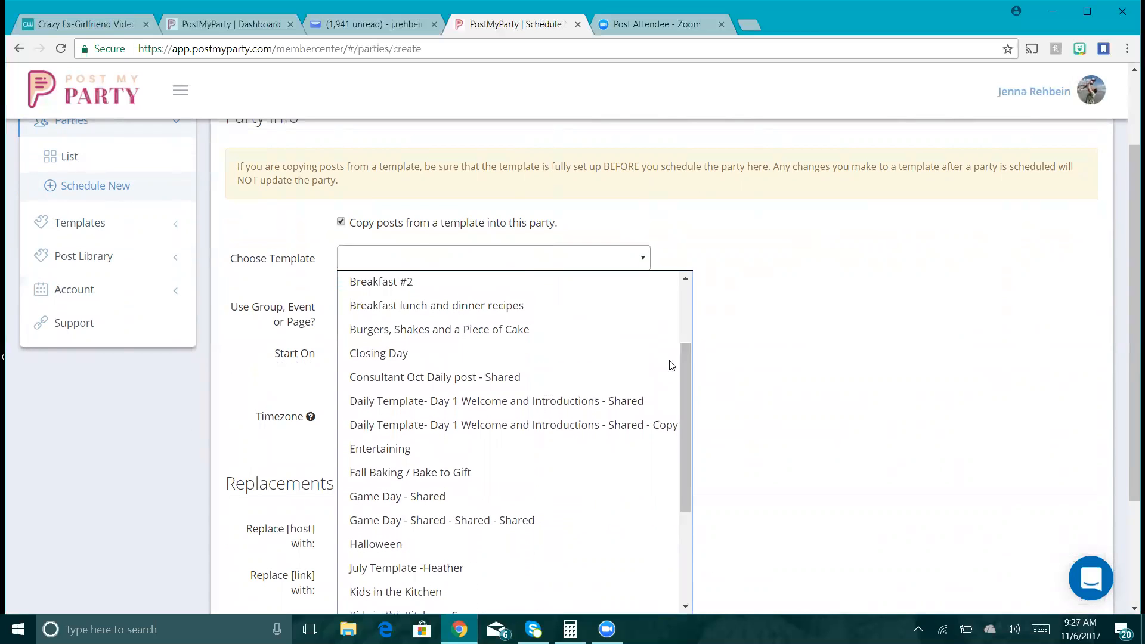
click(512, 307)
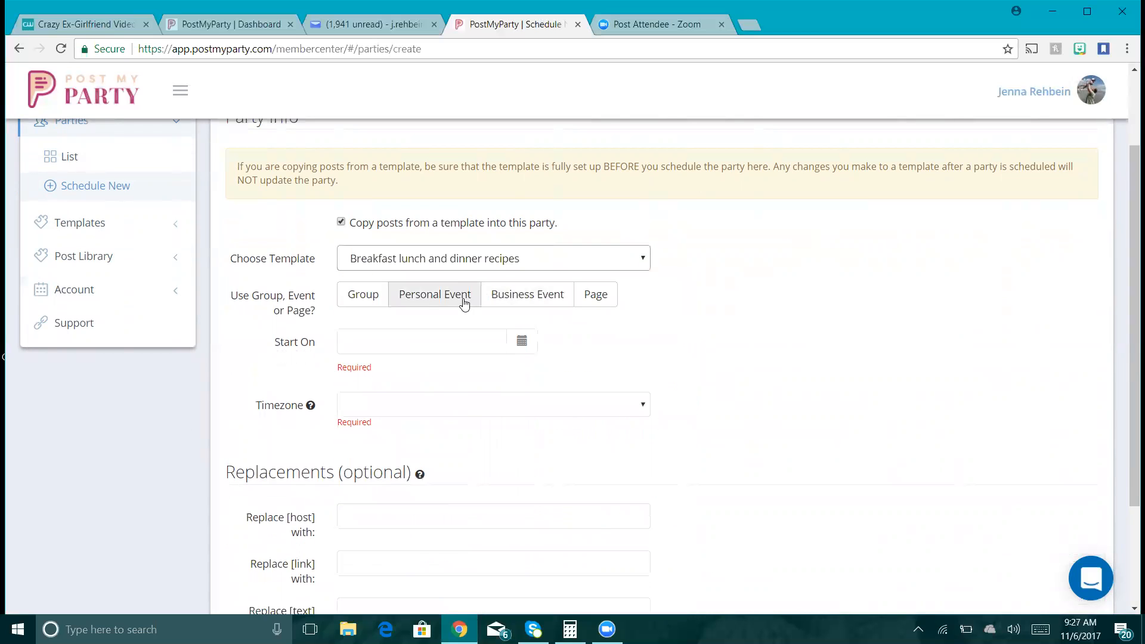
click(521, 258)
drag(684, 357, 703, 453)
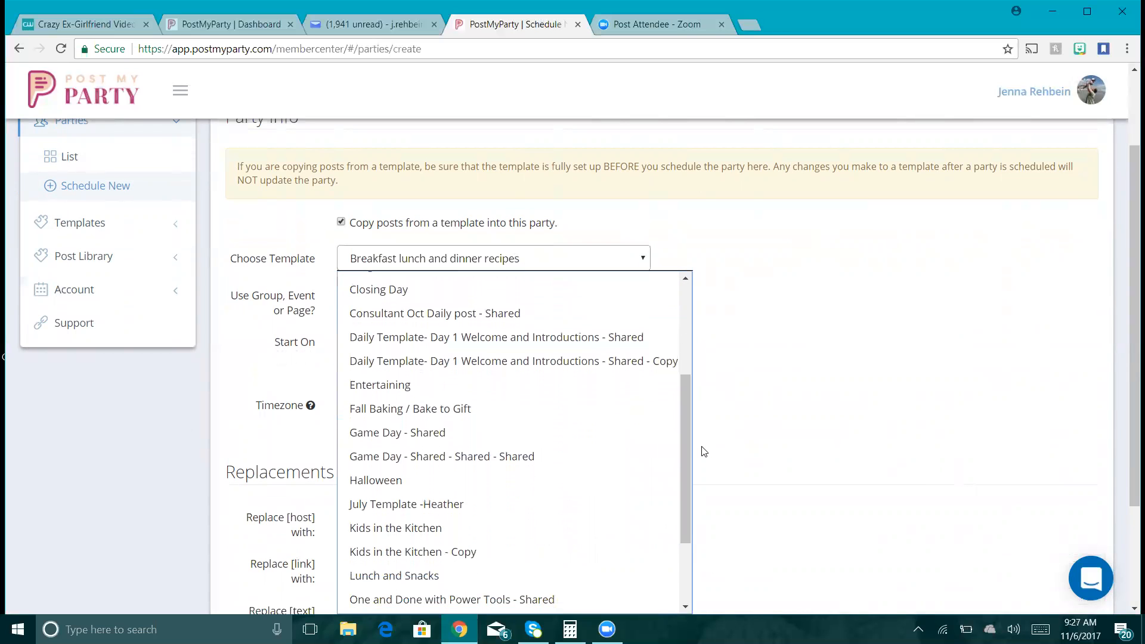
click(496, 387)
- Post it to the hostess's Pampered Chef Show personal event, starting 11/08/2017
click(421, 297)
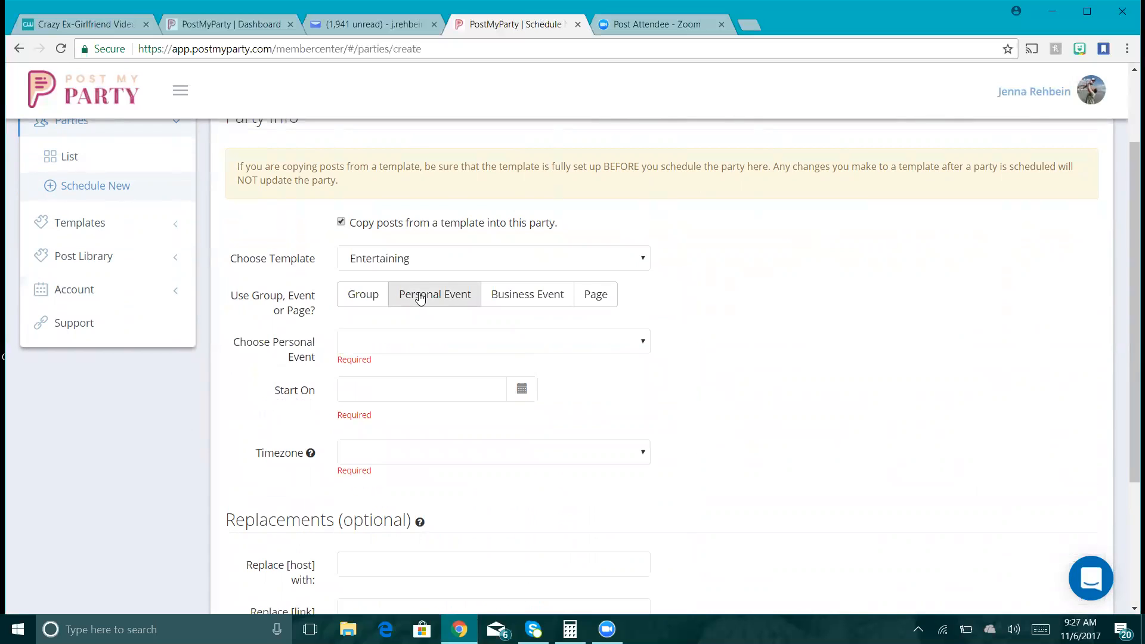
click(447, 342)
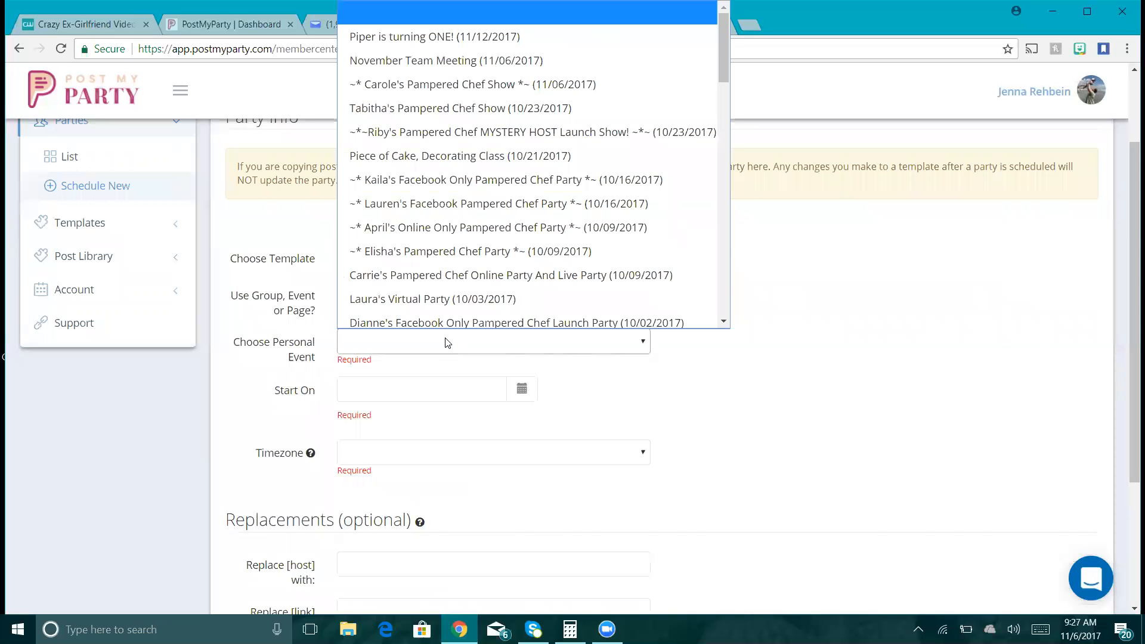
click(505, 87)
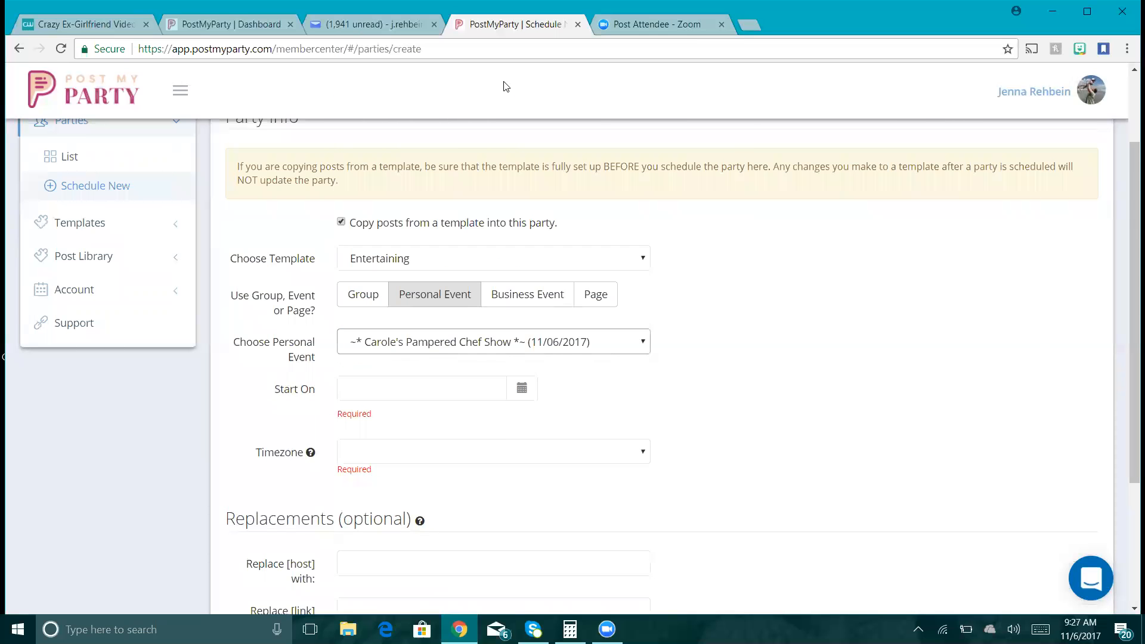
click(523, 390)
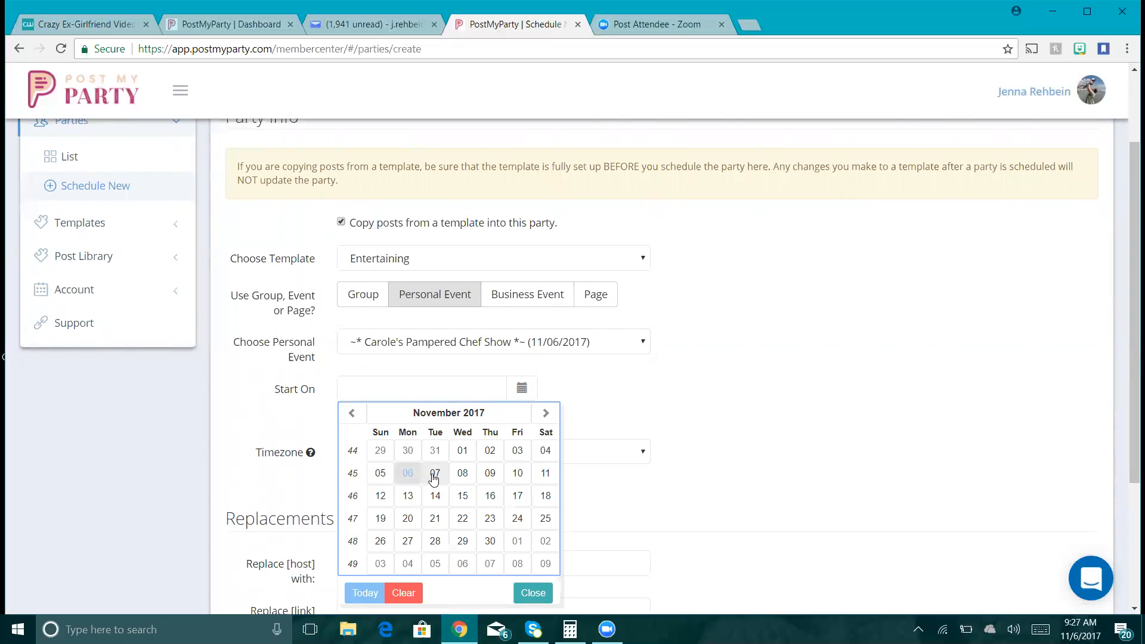
click(470, 477)
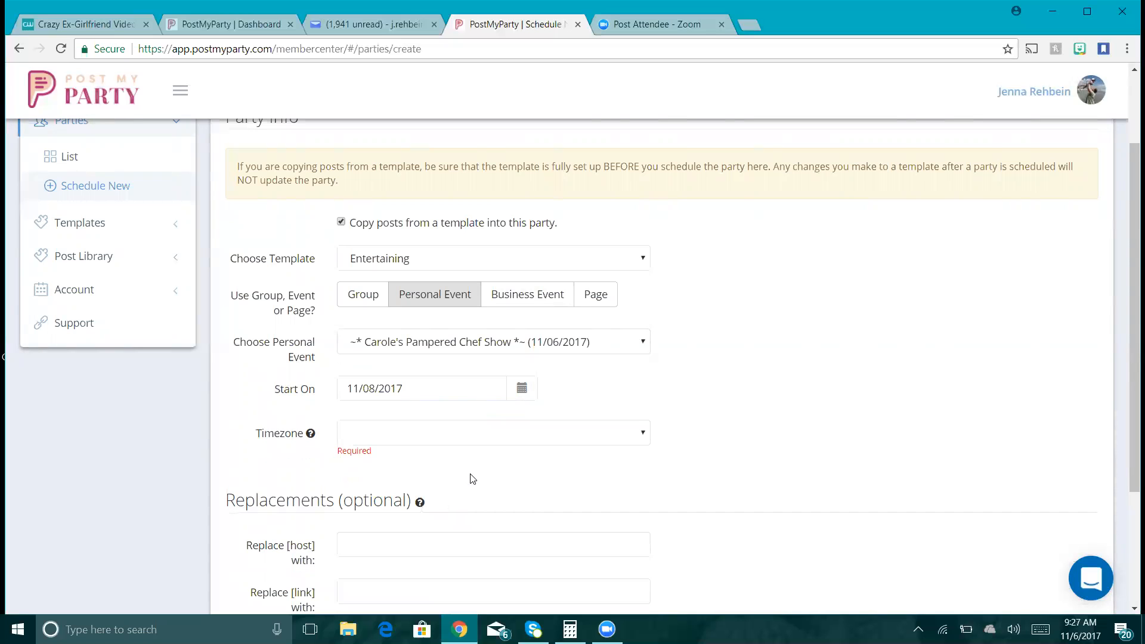
- Set the party's timezone to Eastern Time (US & Canada)
click(547, 444)
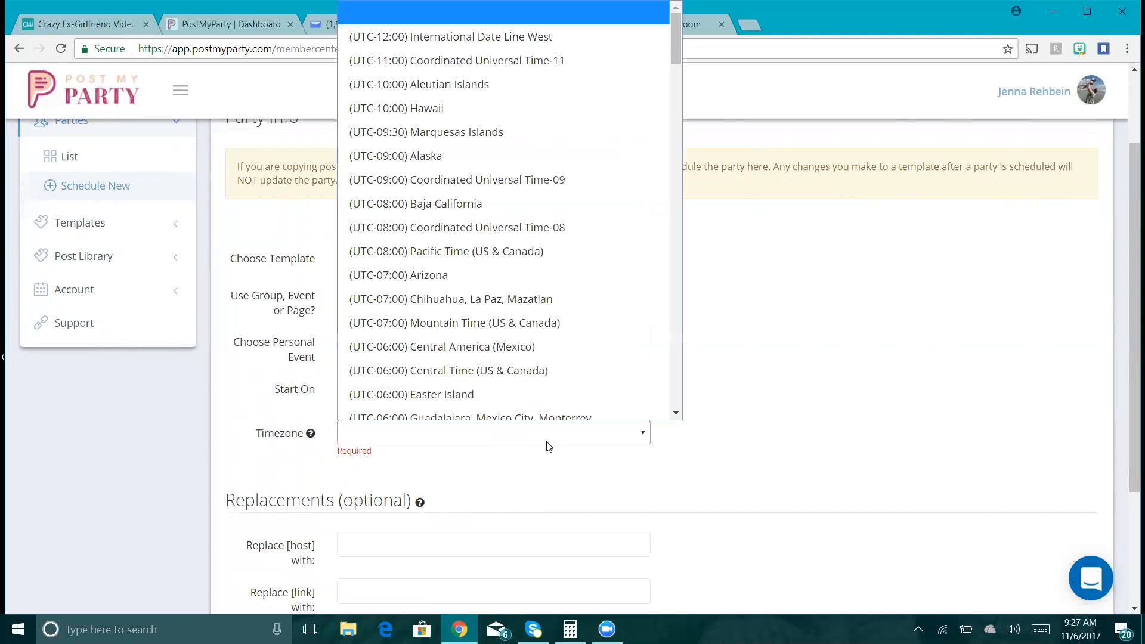
click(676, 413)
click(676, 414)
click(676, 415)
click(676, 415)
click(676, 415)
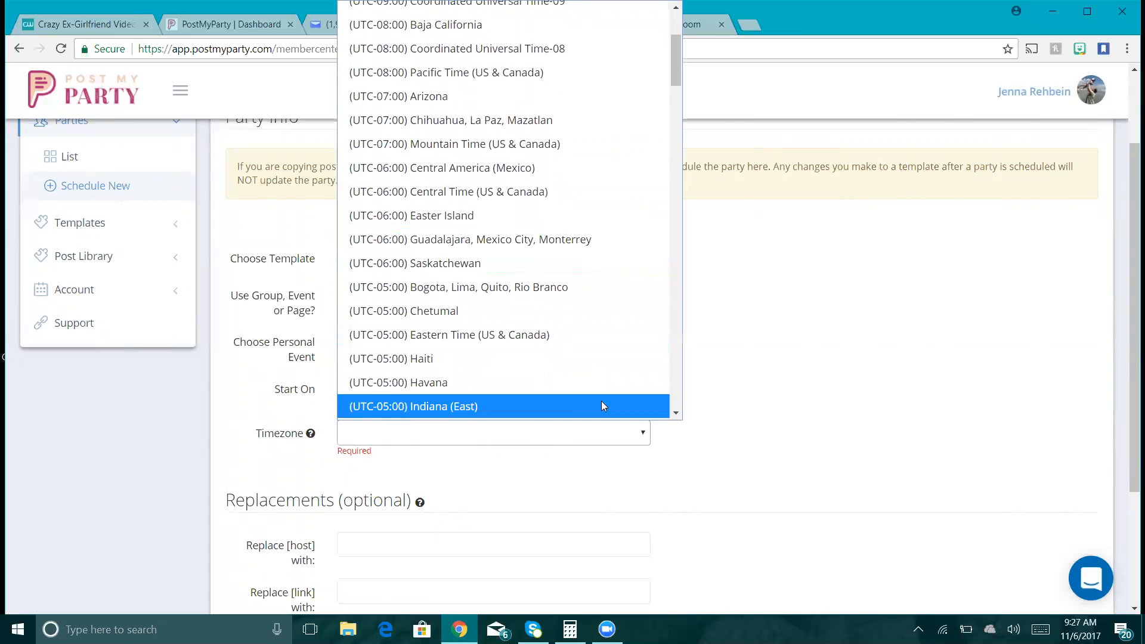
click(567, 335)
- Enter the host's name in the Replace [host] field
drag(1129, 275, 1132, 390)
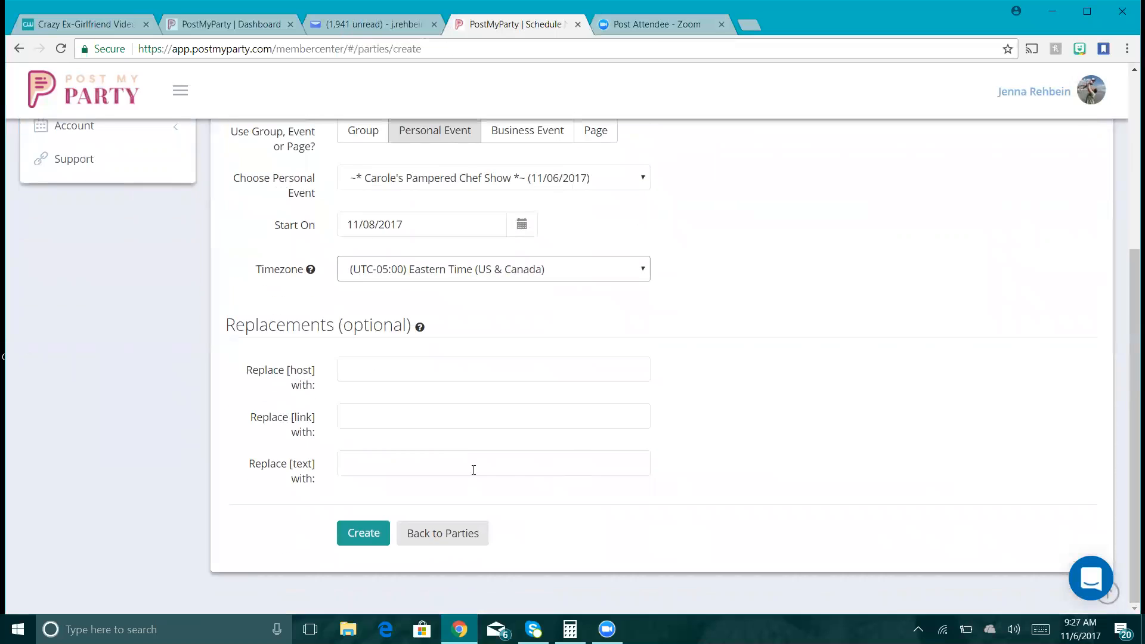
click(372, 366)
text(Carole)
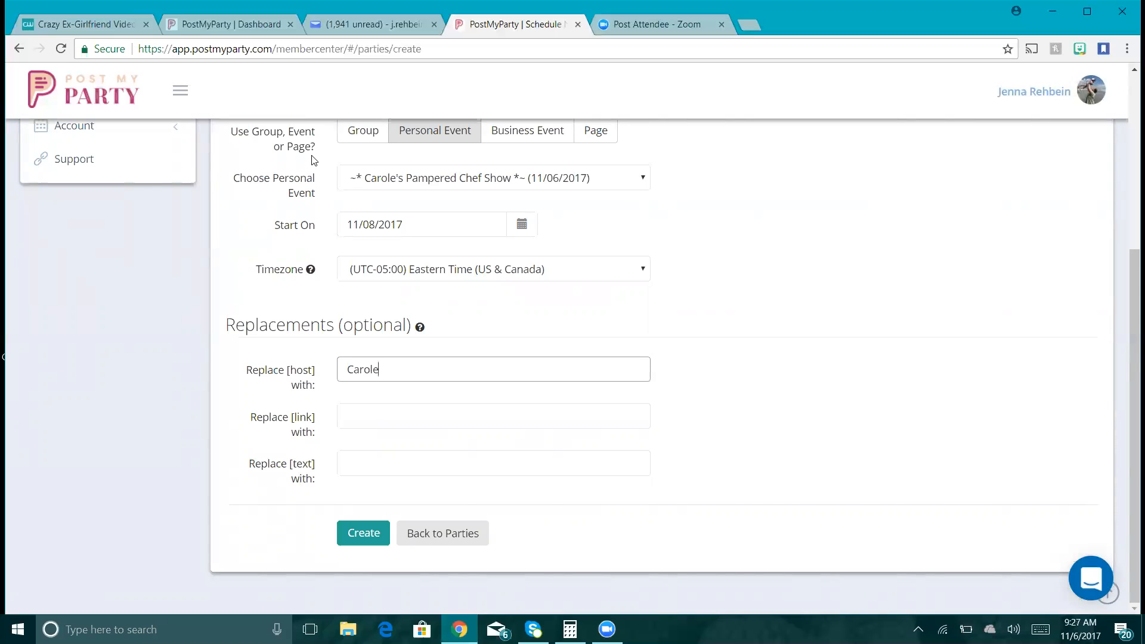
click(749, 26)
- On Facebook, search for and open the hostess's Pampered Chef Show event page
click(491, 394)
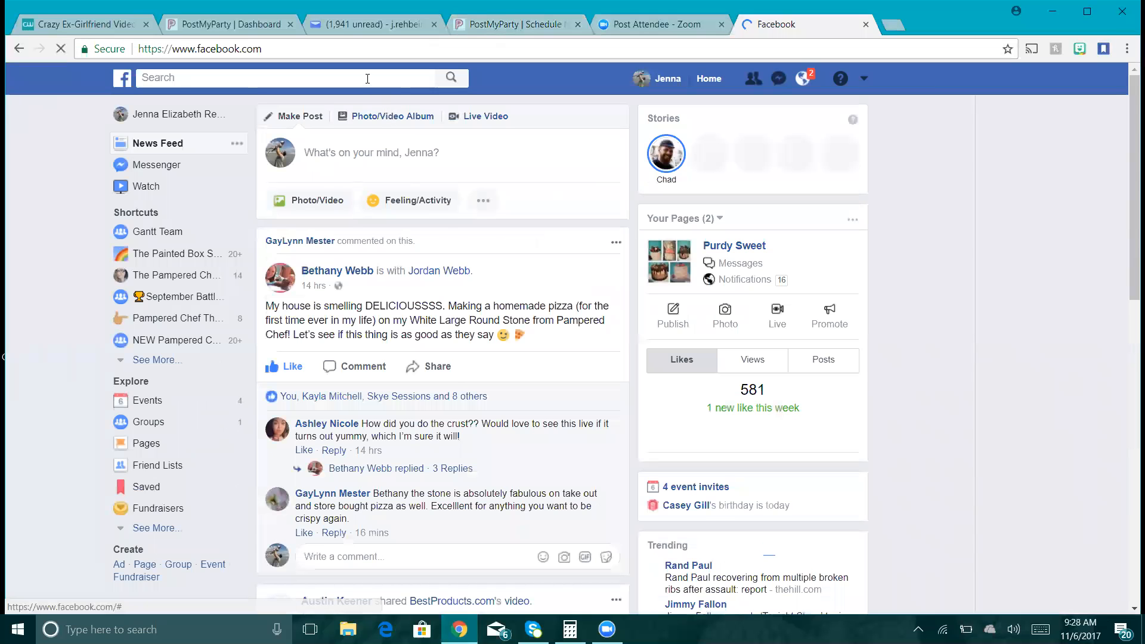
click(367, 79)
text(Carole)
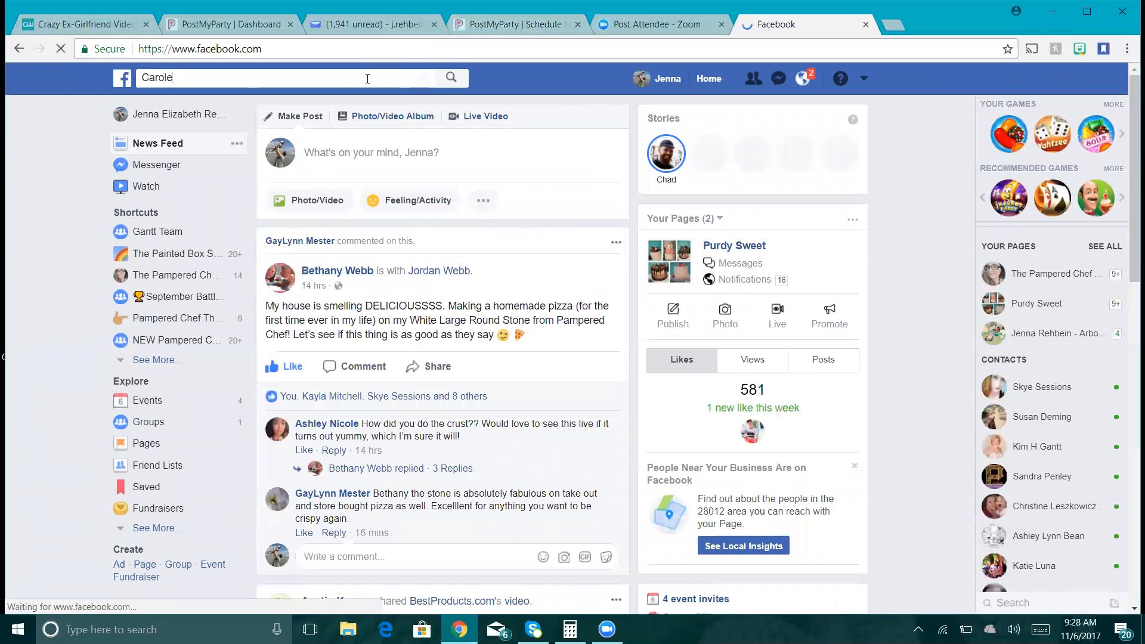
text(s)
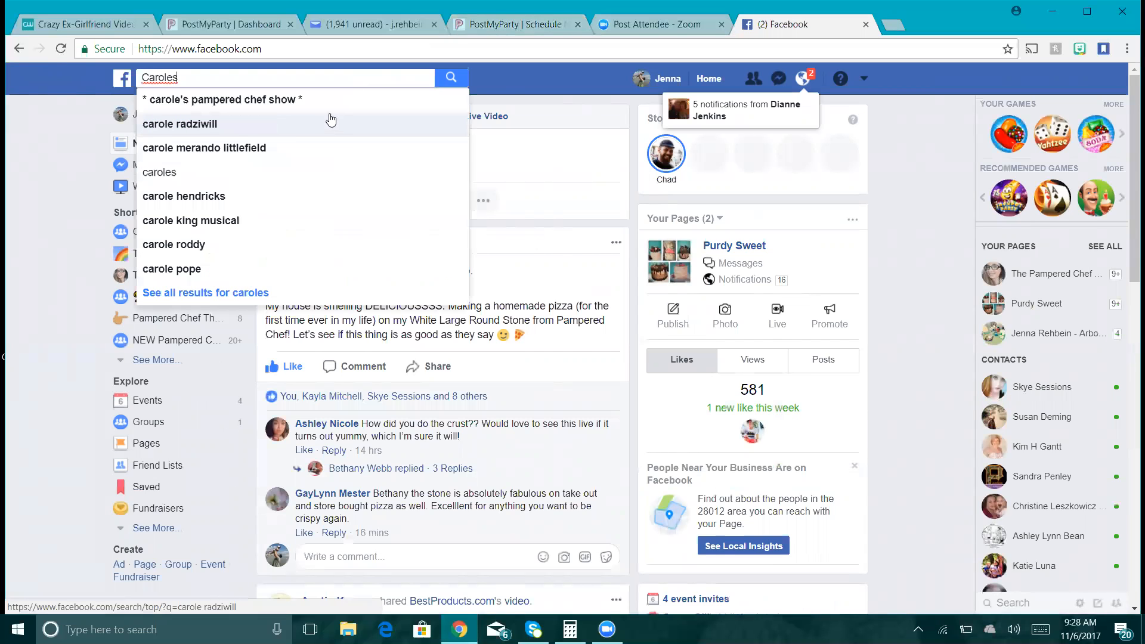
click(331, 101)
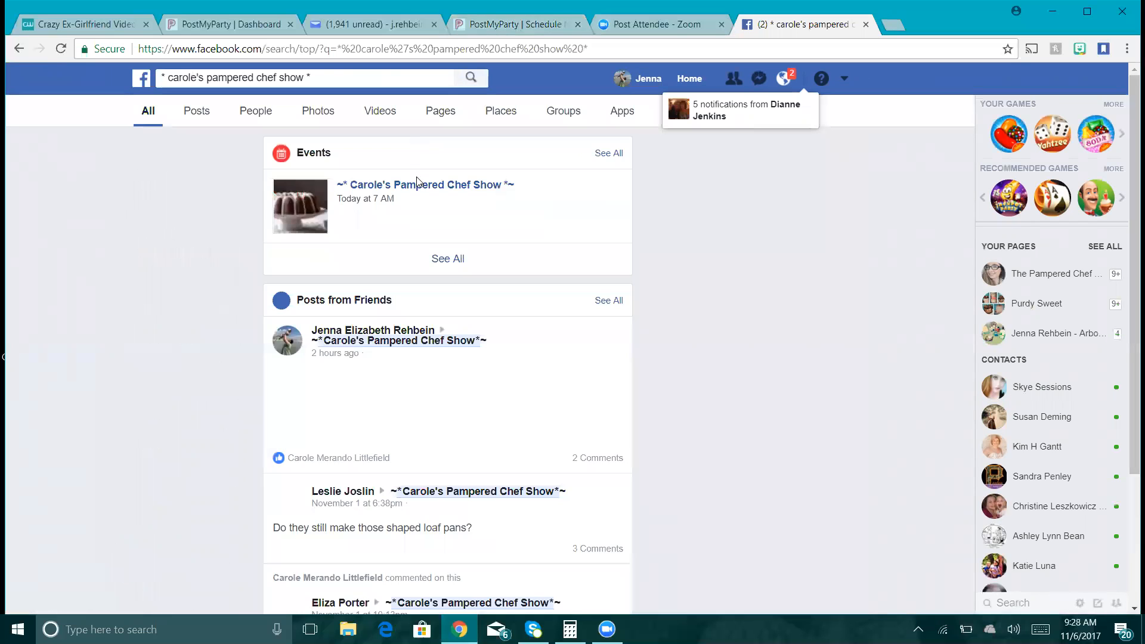
click(418, 184)
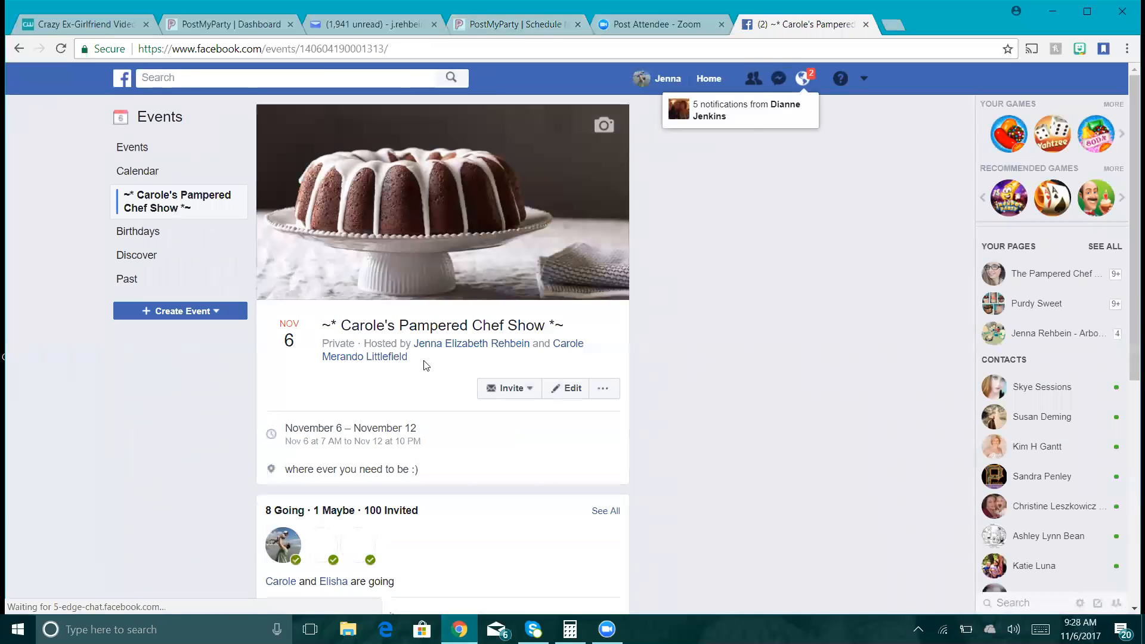
- Expand the event description, copy its party ordering link, and return to PostMyParty
scroll(235, 156, down, 6)
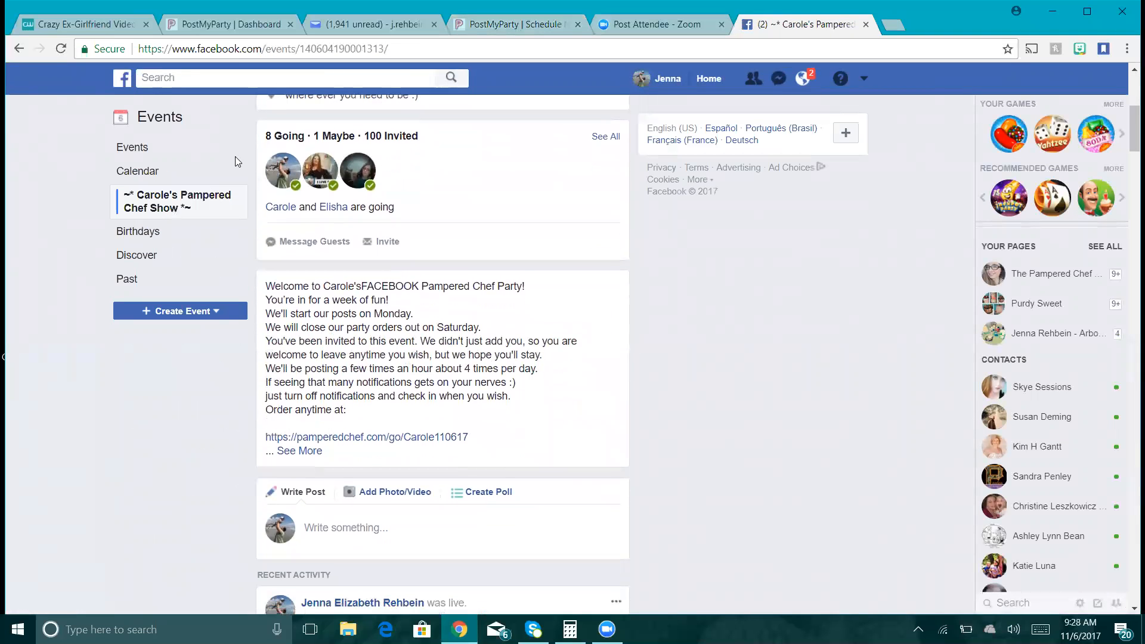
click(299, 452)
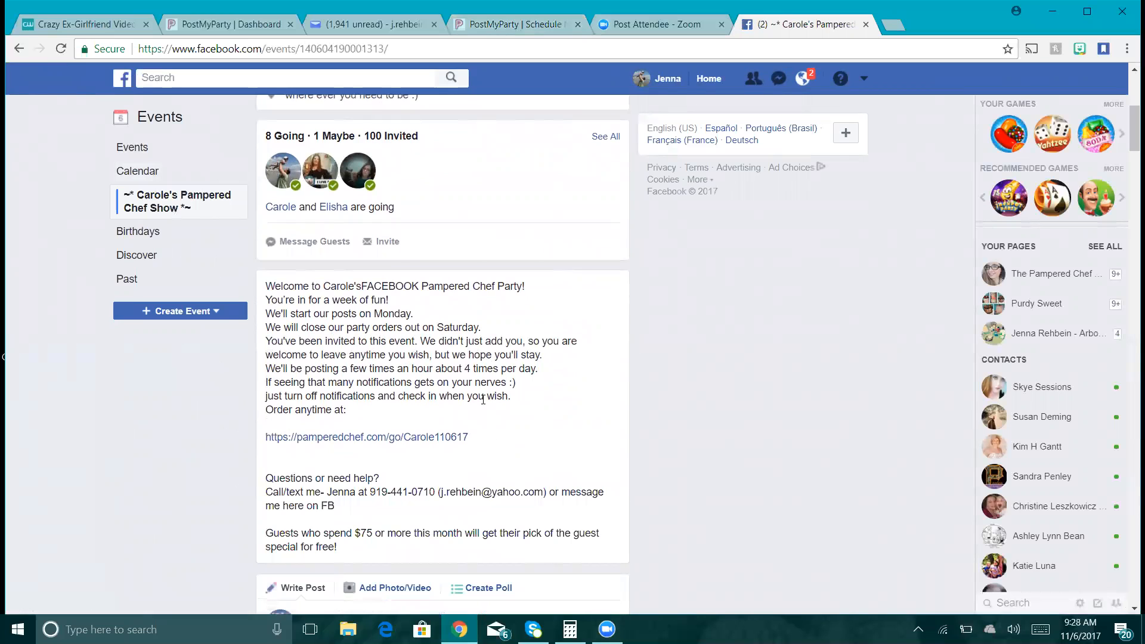
drag(470, 437, 265, 441)
key(ctrl+c)
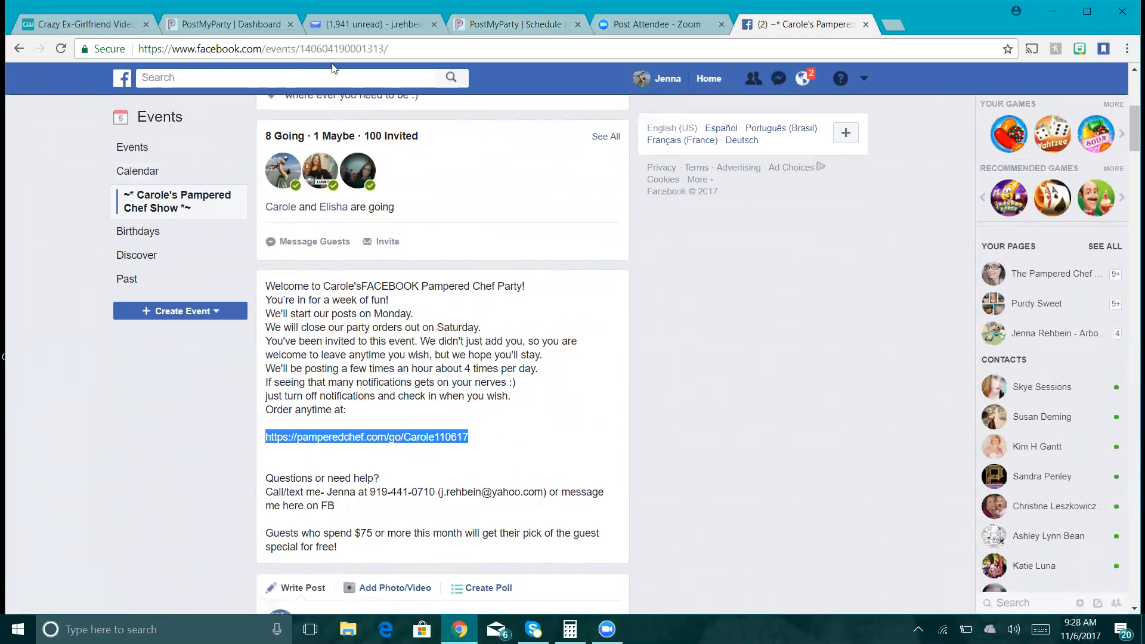
click(528, 25)
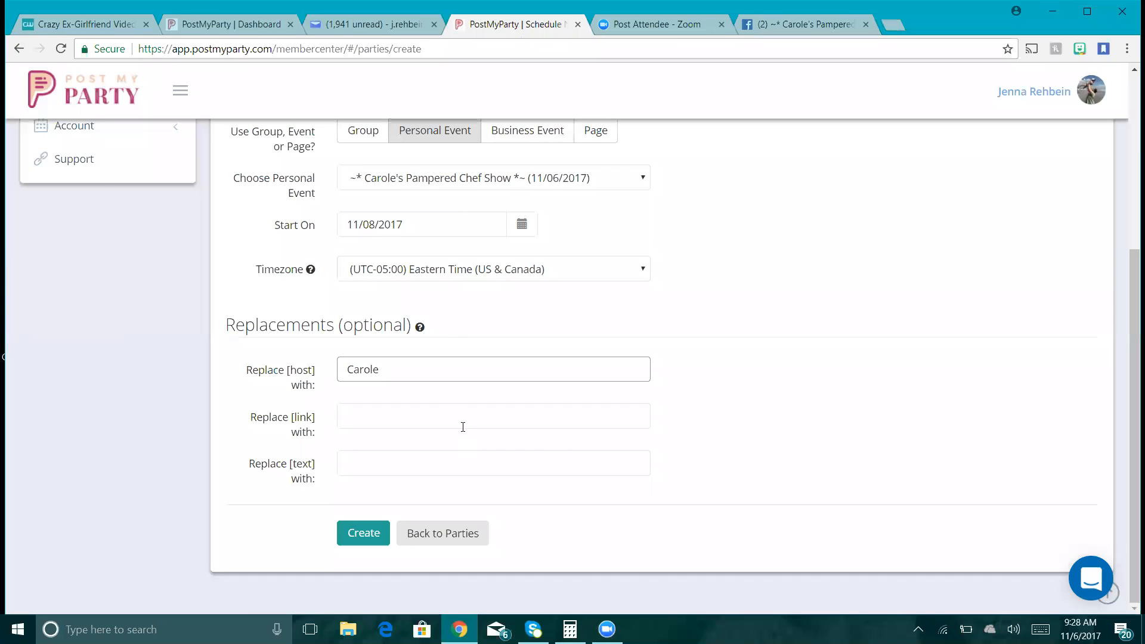
- Paste the ordering link into Replace [link] and create the Entertaining party
click(360, 414)
key(ctrl+v)
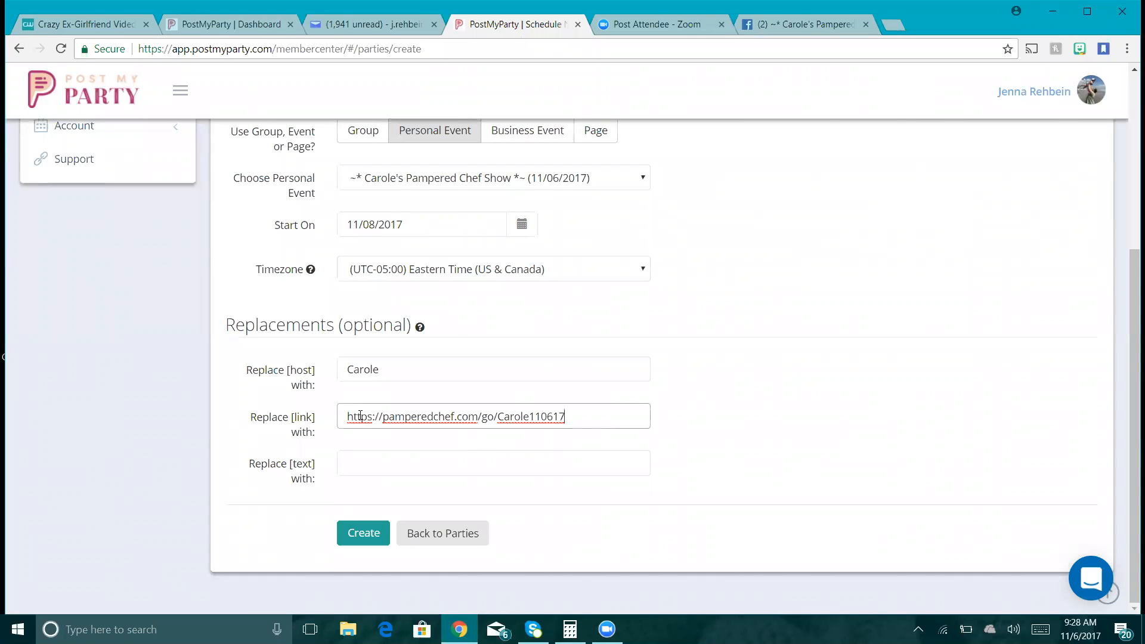
click(369, 534)
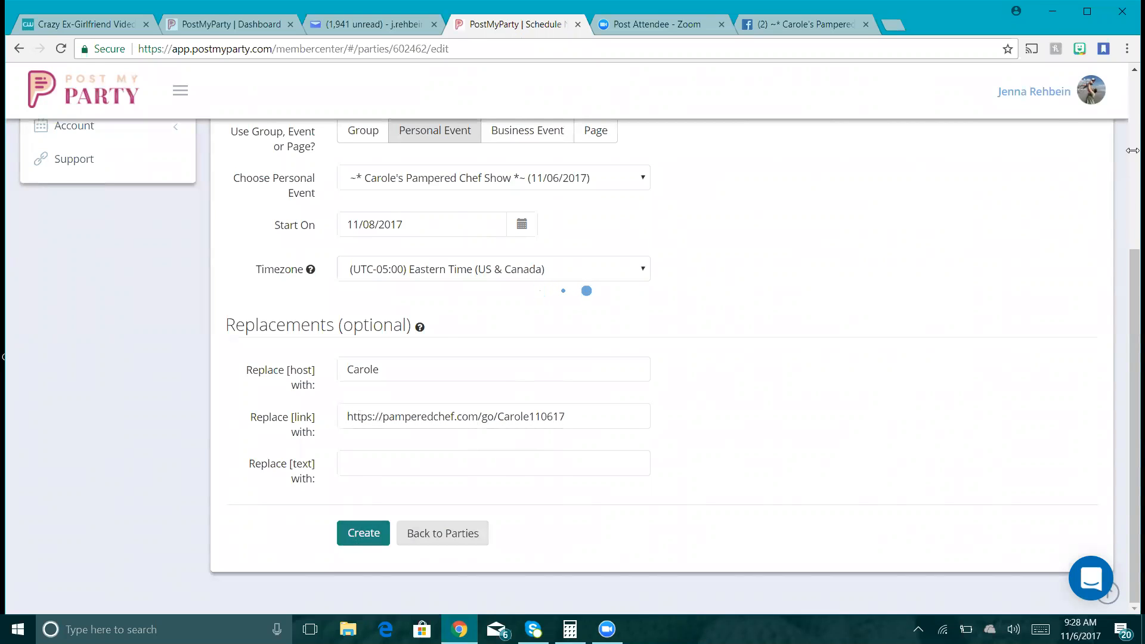
- Review the party's 10 pending posts and go back to the Parties list
scroll(620, 283, down, 5)
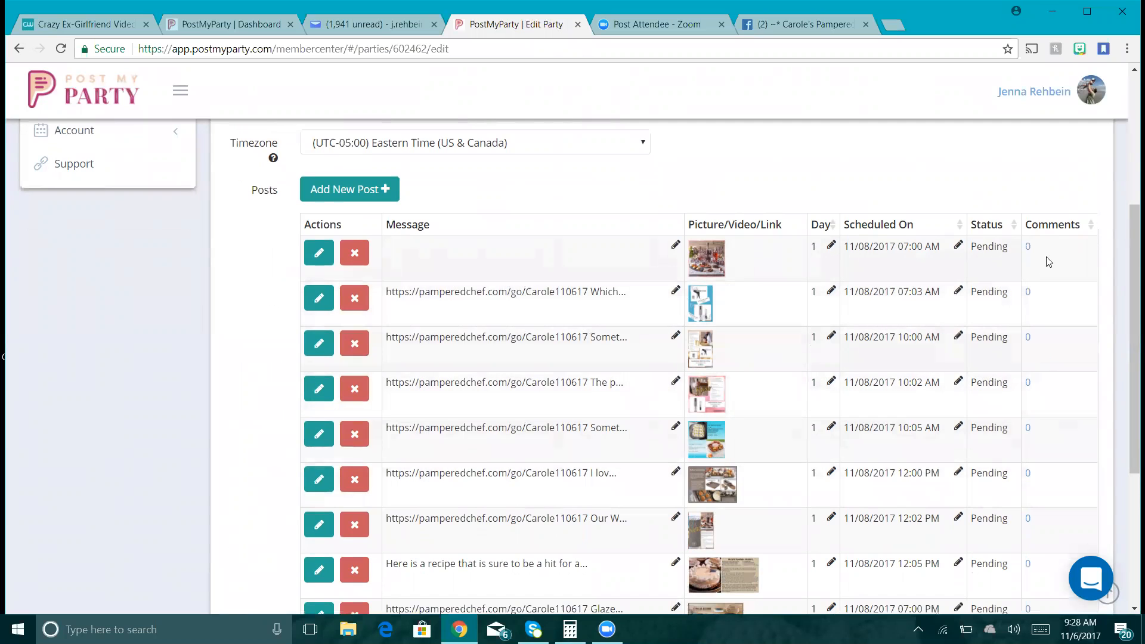
drag(1129, 259, 1132, 380)
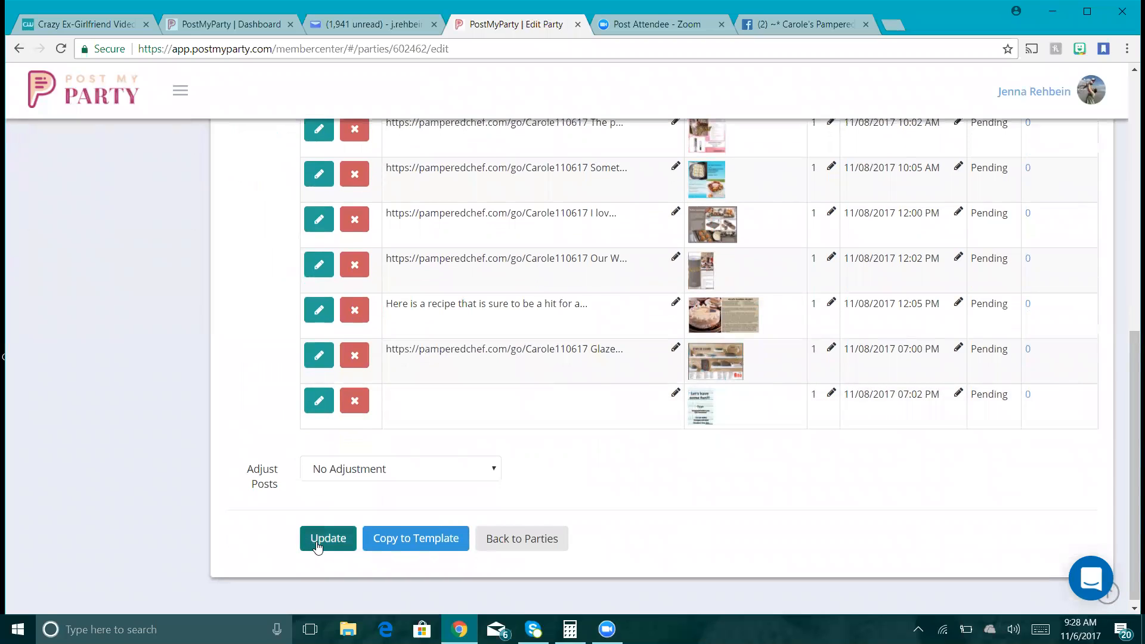
click(529, 548)
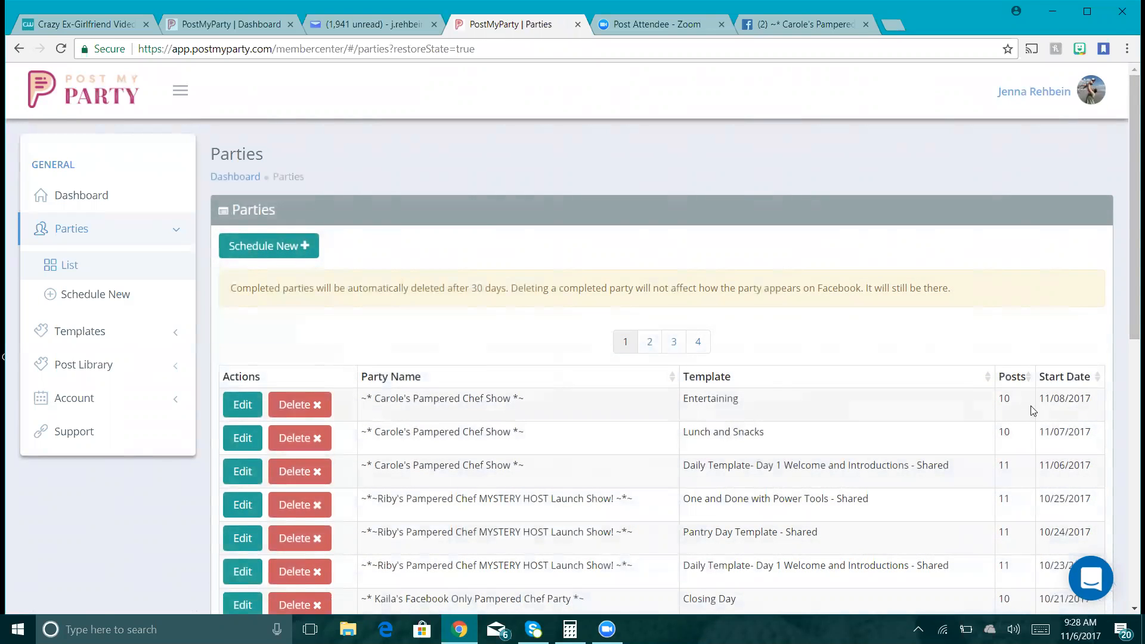
click(304, 251)
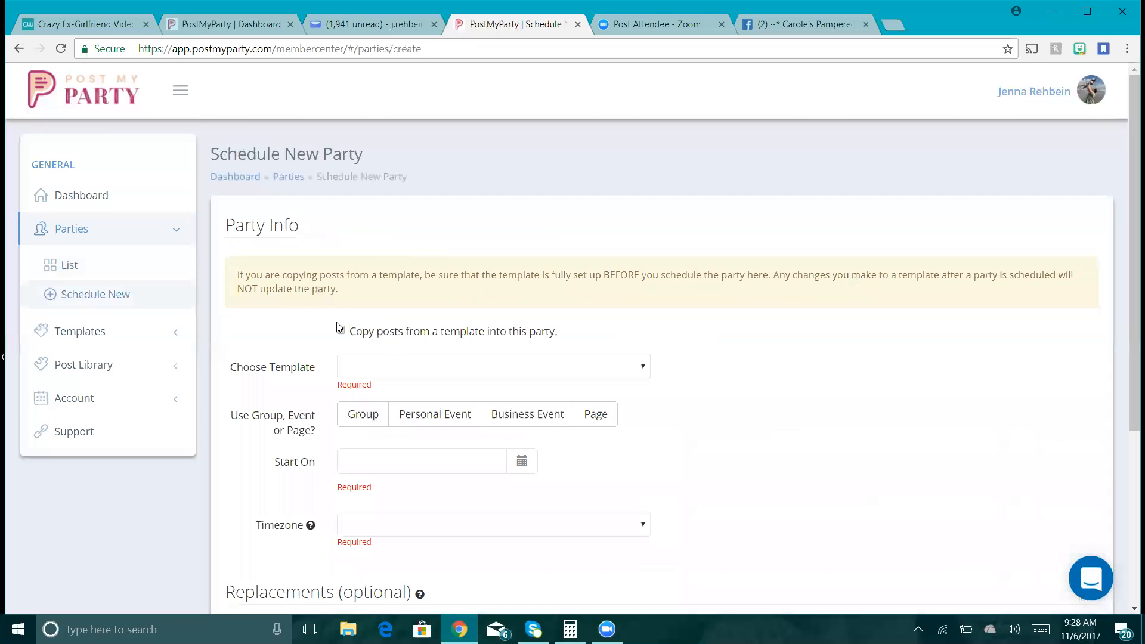
- Copy posts from the Breakfast #2 template onto the hostess's Pampered Chef Show event
click(340, 329)
click(388, 365)
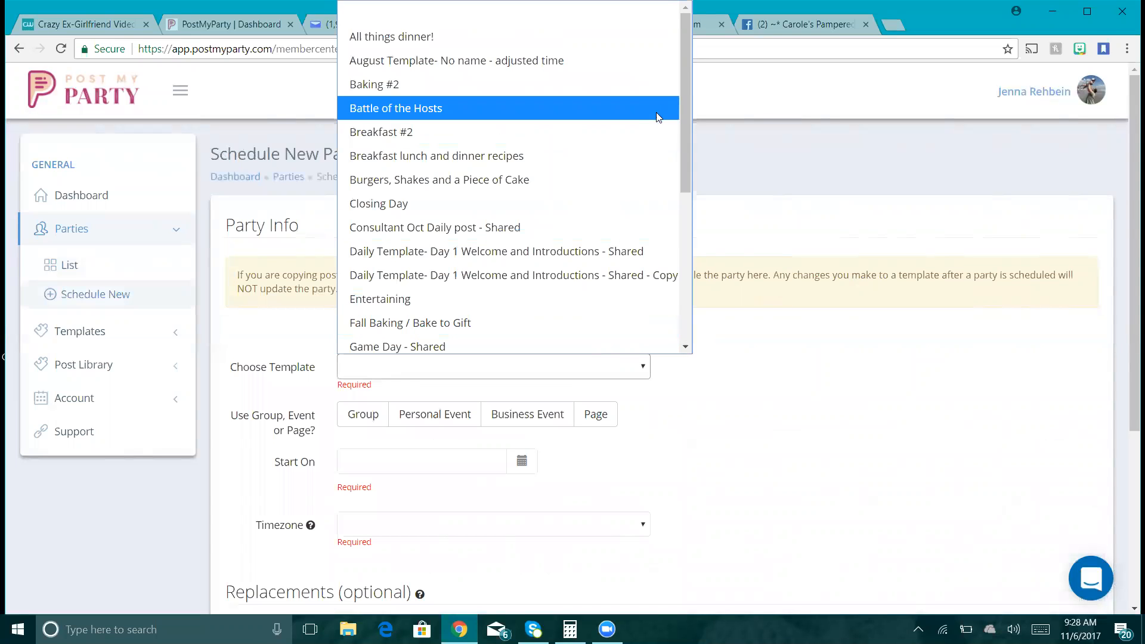
click(662, 136)
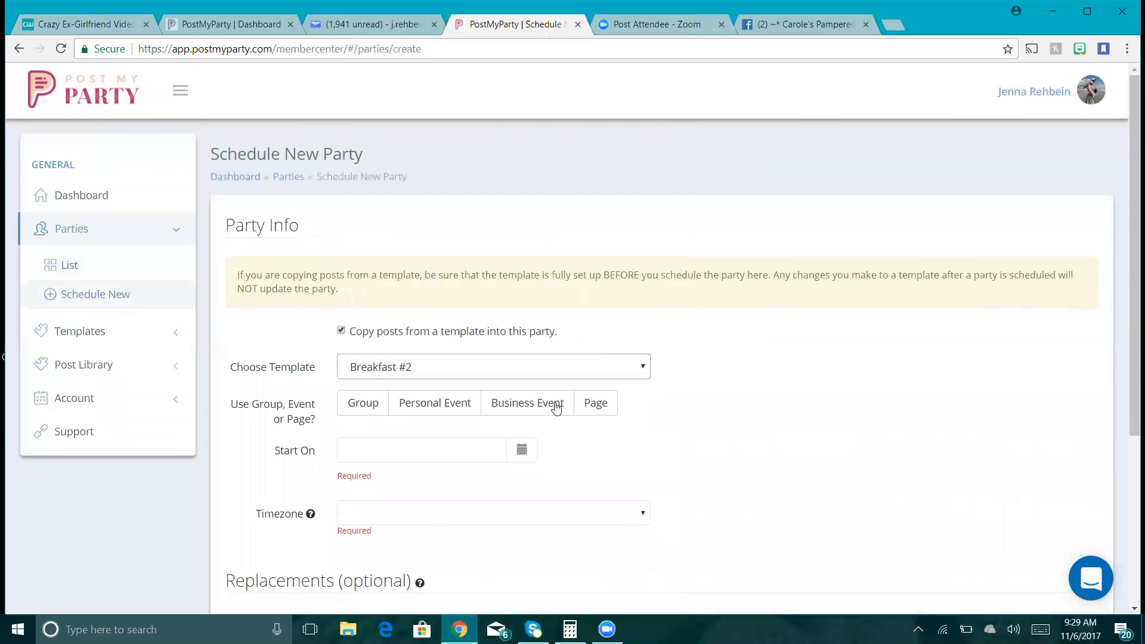
click(444, 417)
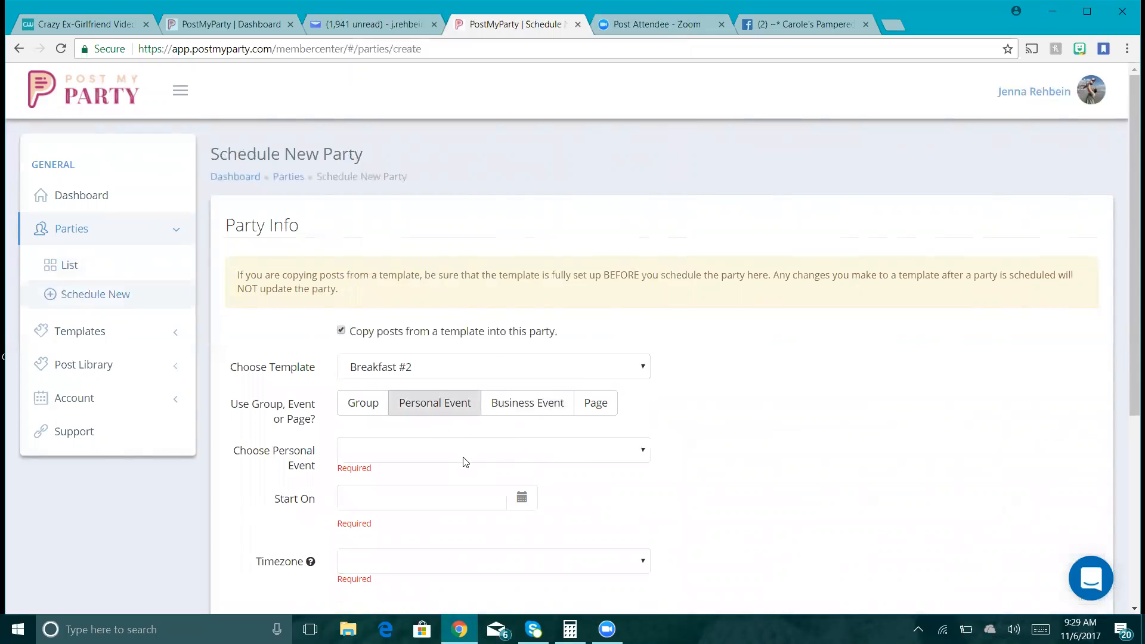
click(465, 450)
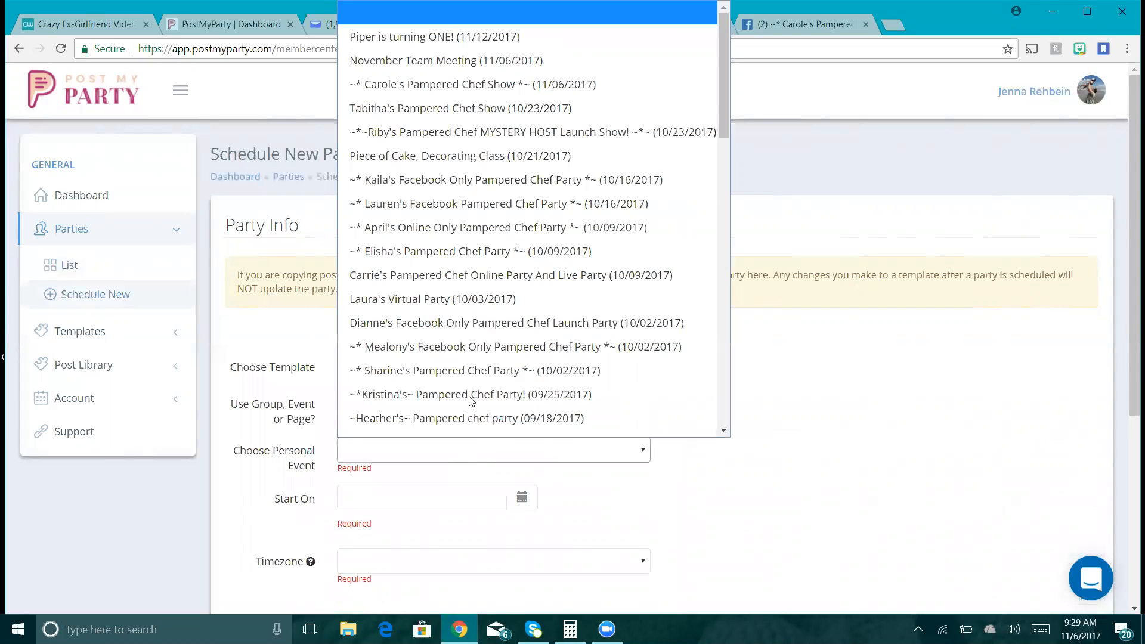
click(567, 92)
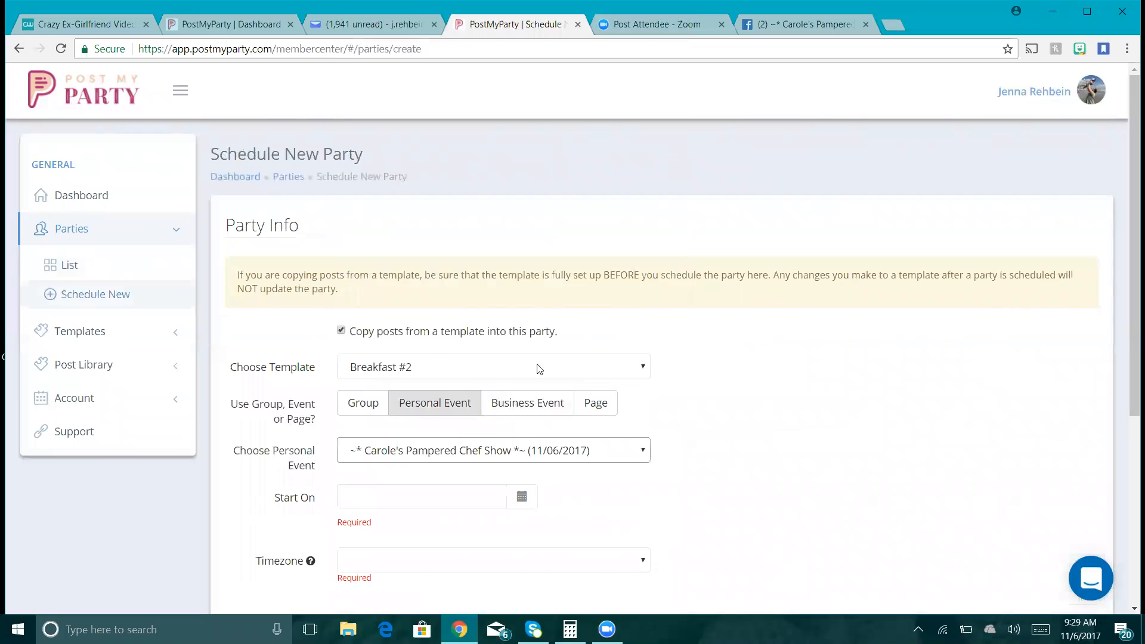
- Set the start date to 11/09/2017 and timezone to Eastern Time (US & Canada)
click(524, 497)
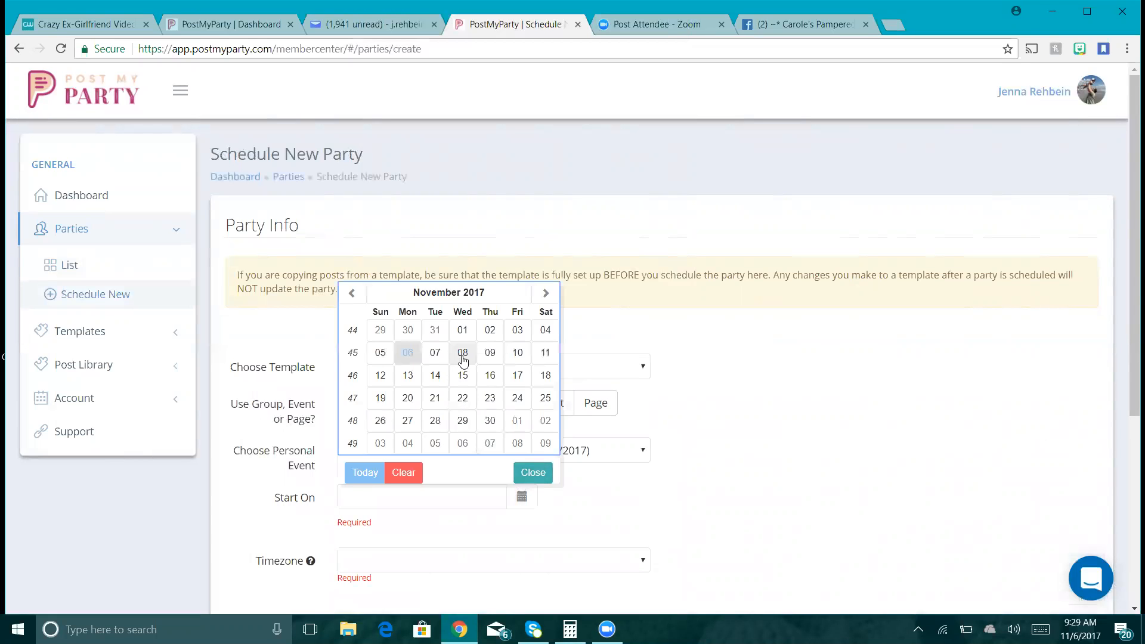
click(489, 353)
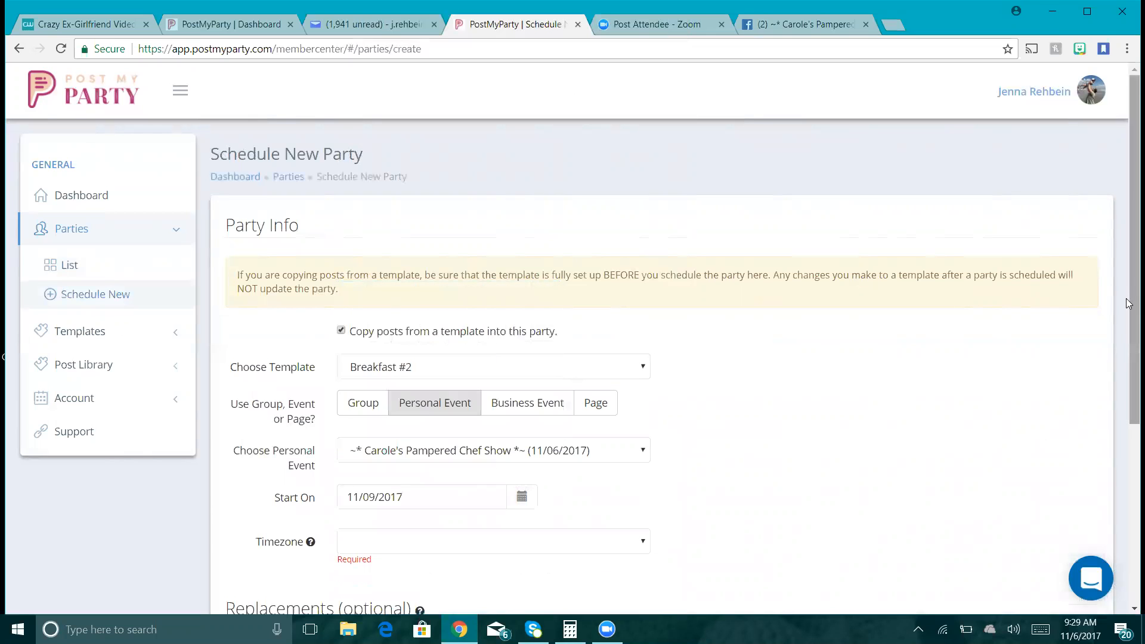
scroll(650, 374, down, 4)
click(613, 287)
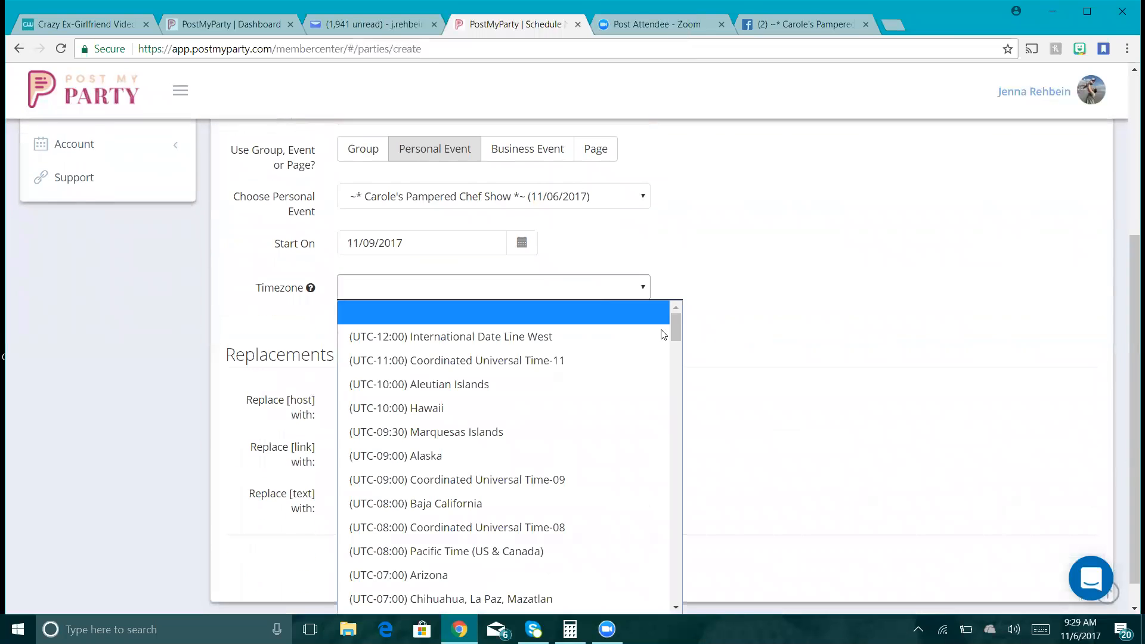
scroll(679, 607, down, 6)
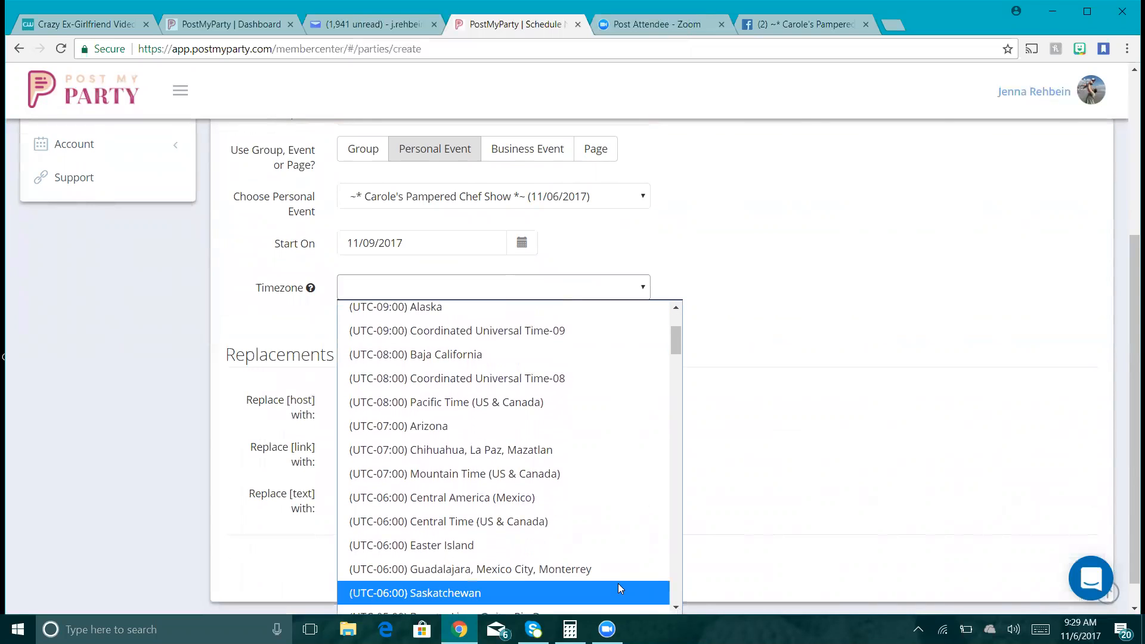
click(676, 607)
scroll(677, 606, down, 3)
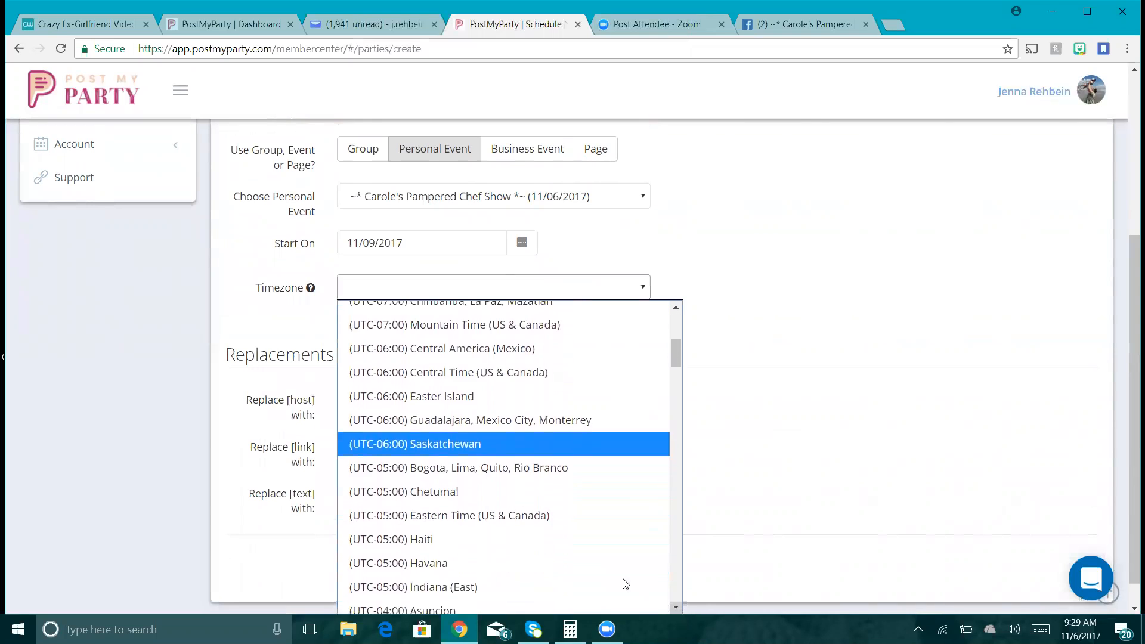
click(596, 516)
- Fill in the host name, paste the party link, and create the party
click(520, 393)
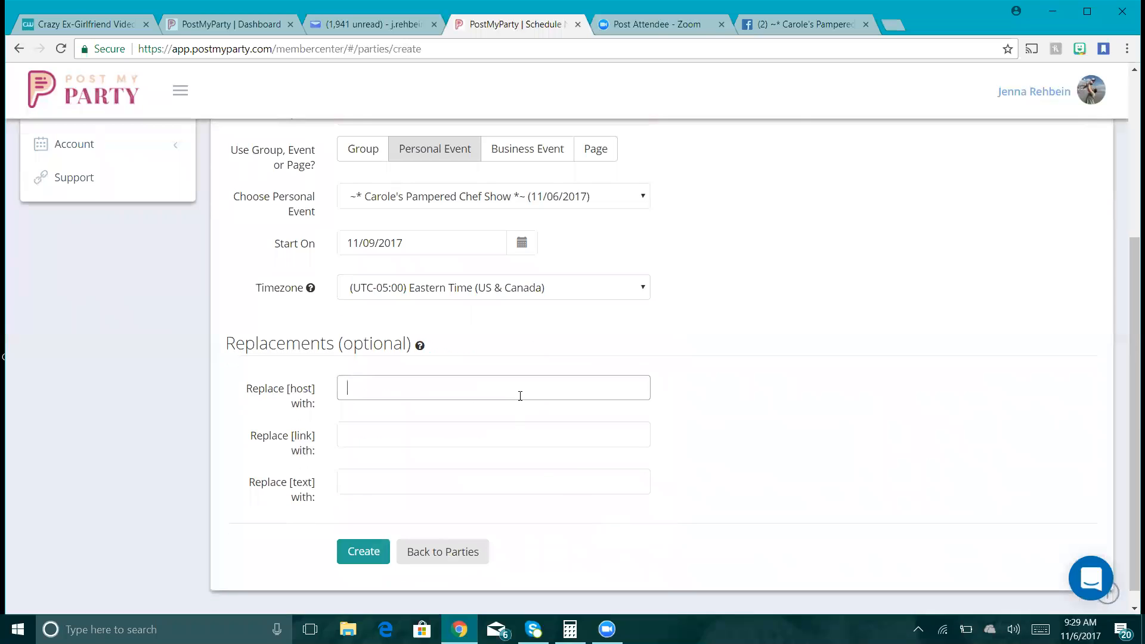
text(Carjo)
text(e)
key(Tab)
key(ctrl+v)
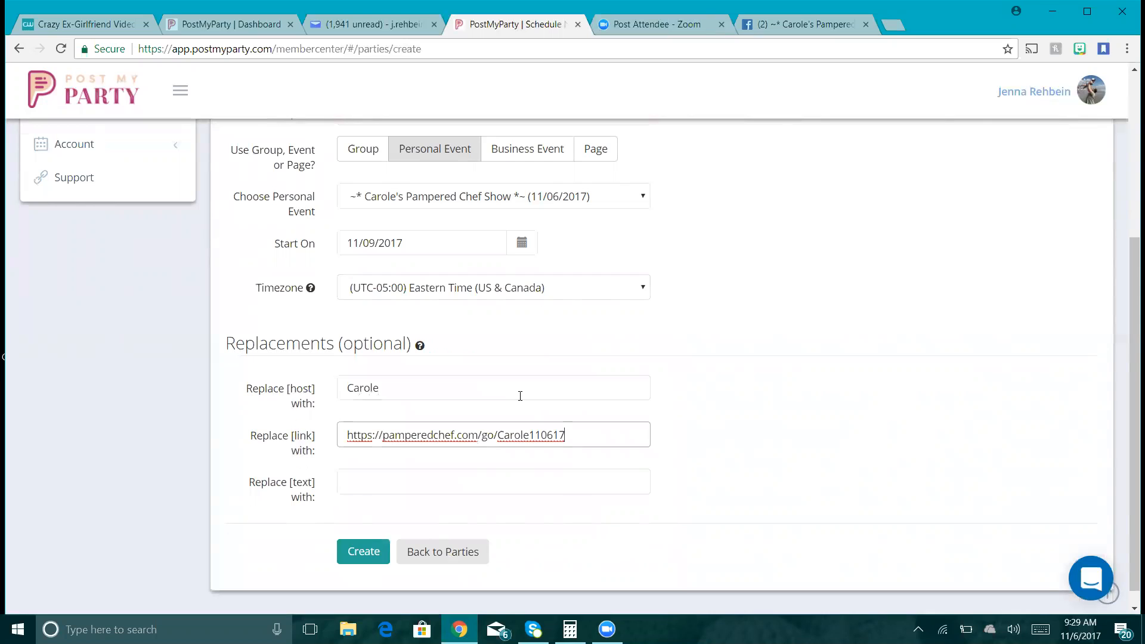
click(374, 559)
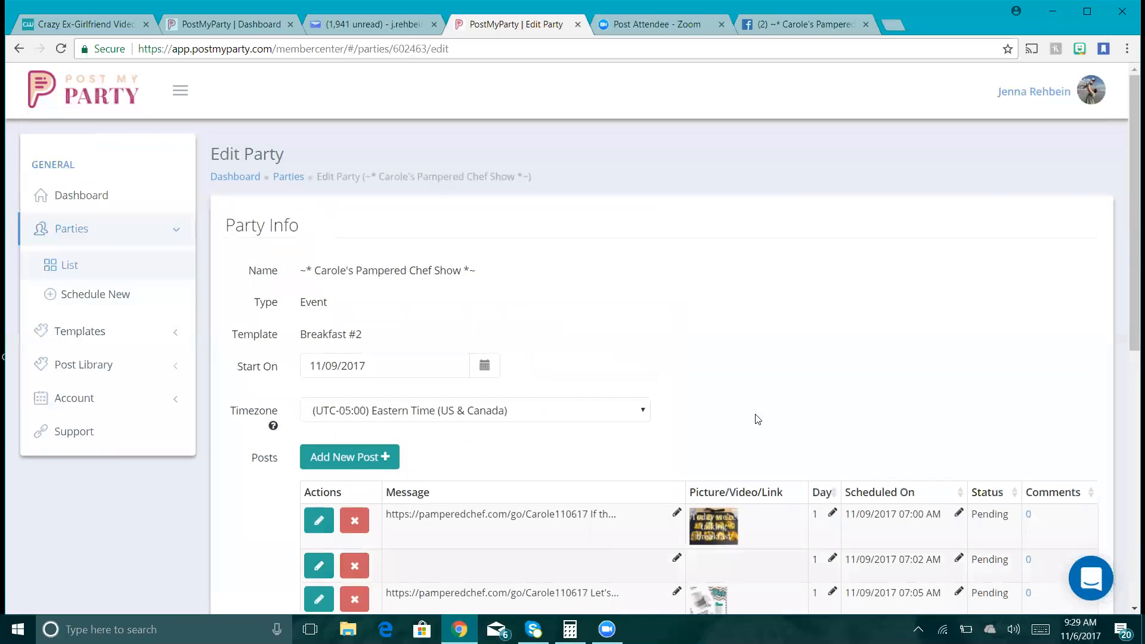
- Open the 7:02 AM picture post that has no message for editing
drag(1128, 209, 1130, 361)
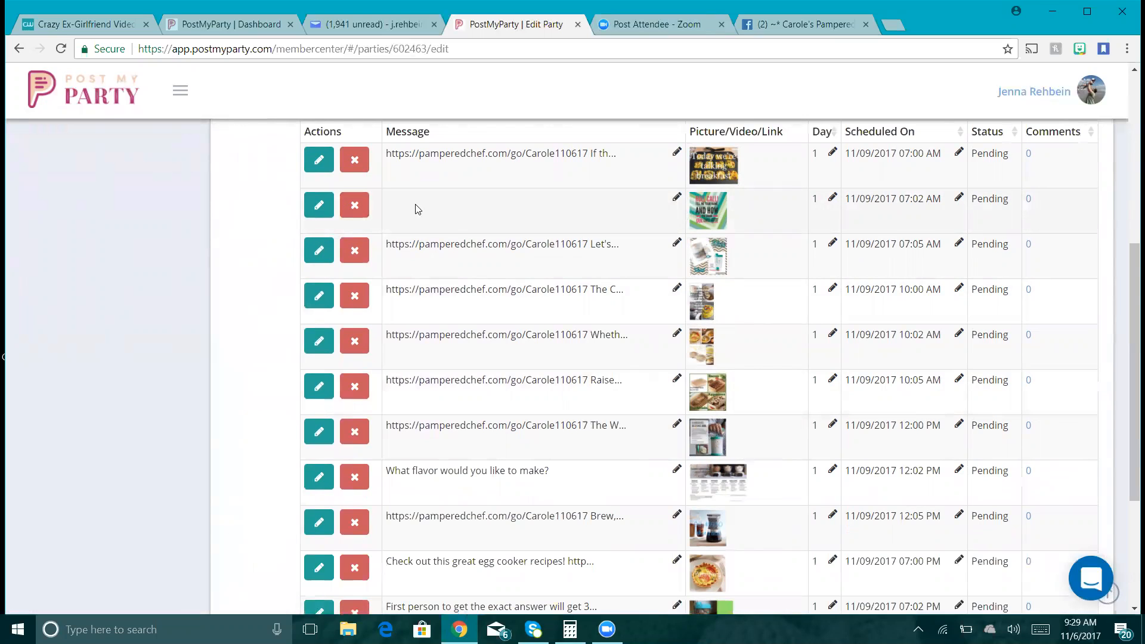
click(317, 203)
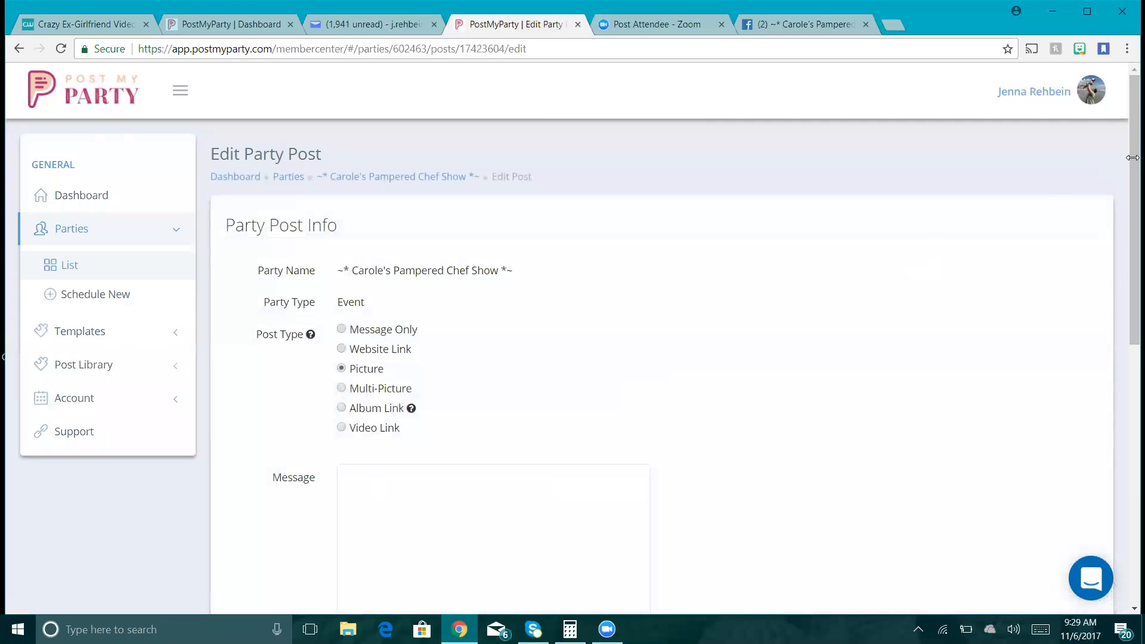
- Replace the post's picture with the 'badly describe your profession' image from Pampered Chef > Games
scroll(442, 515, down, 5)
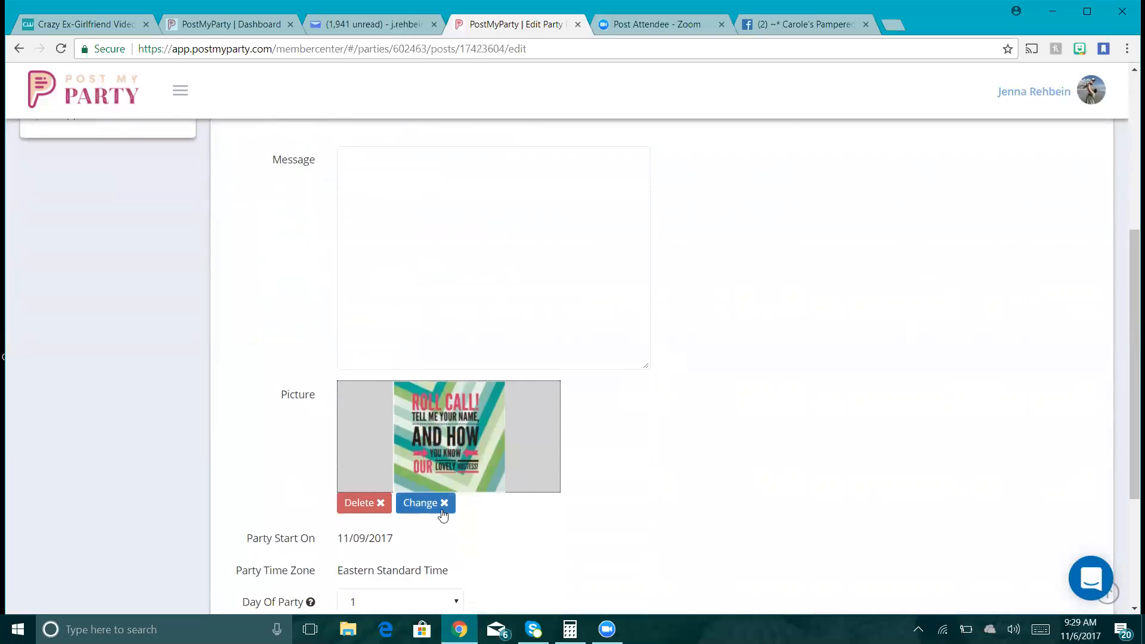
click(442, 515)
click(412, 539)
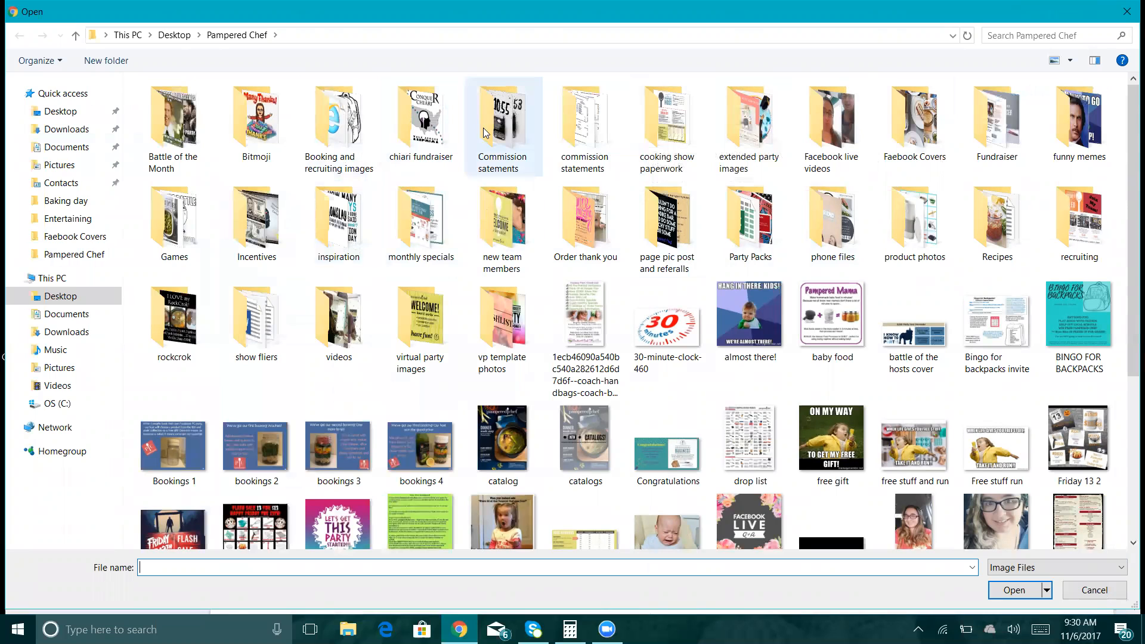
double_click(192, 205)
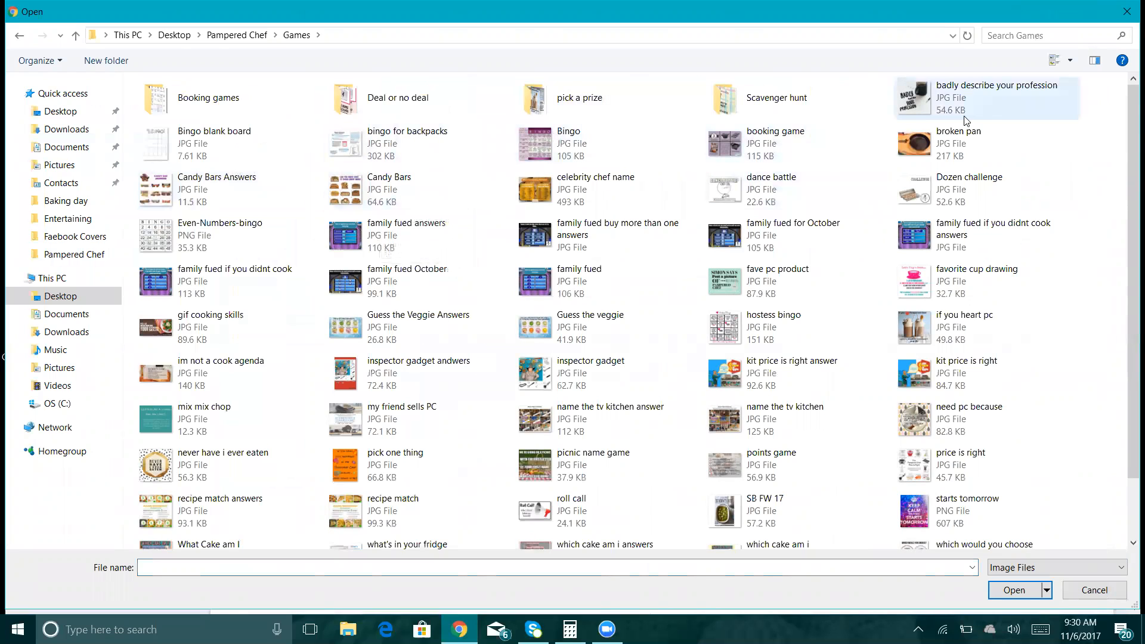
double_click(996, 95)
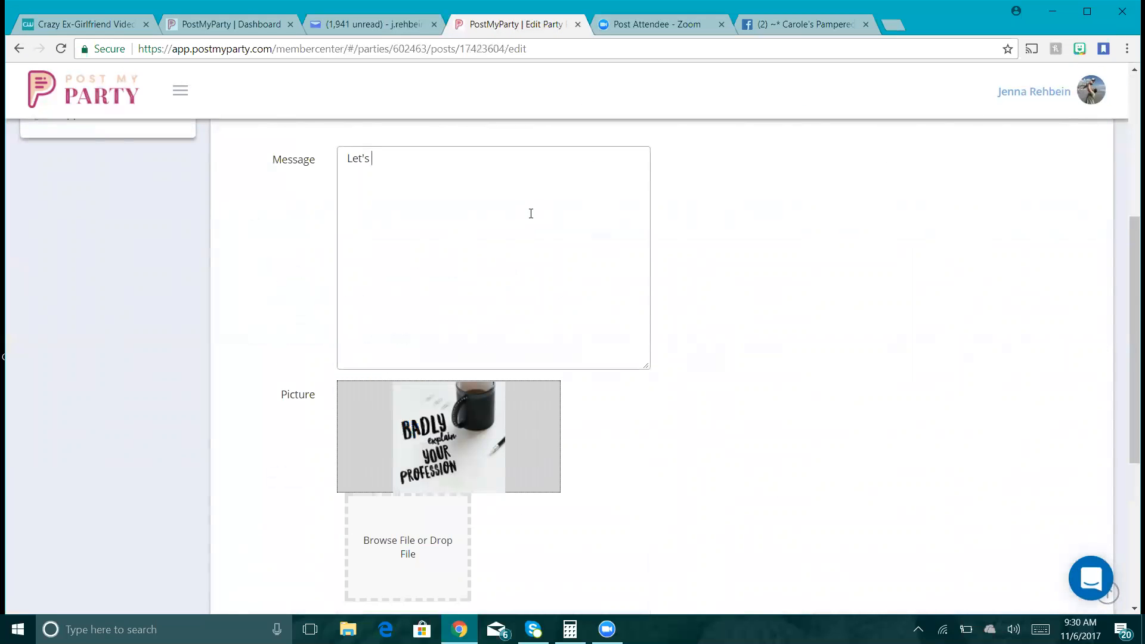
- Add the message "Let's start the day with a little fun!" and save the post
text(start the day with a little fun!)
drag(1132, 251, 1132, 356)
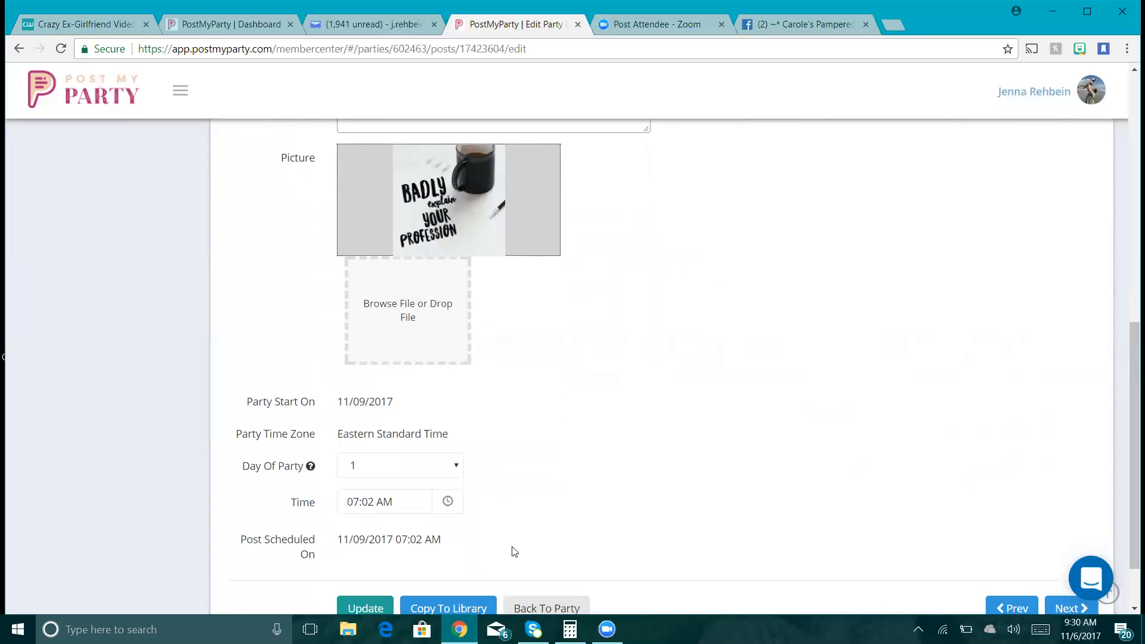
click(350, 609)
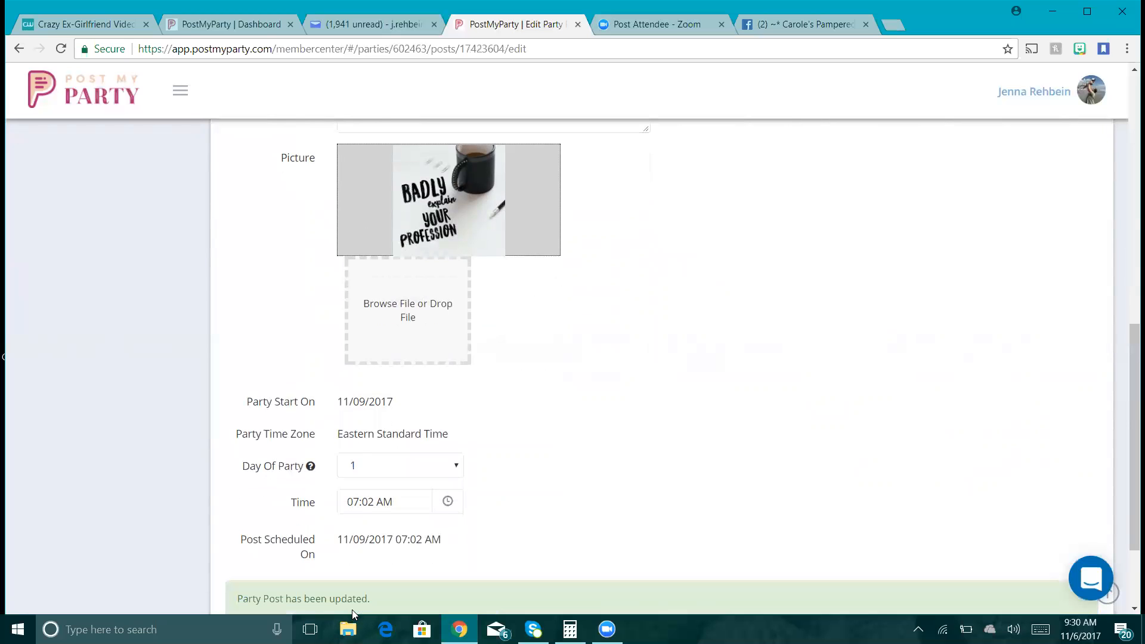
drag(1132, 405, 1132, 458)
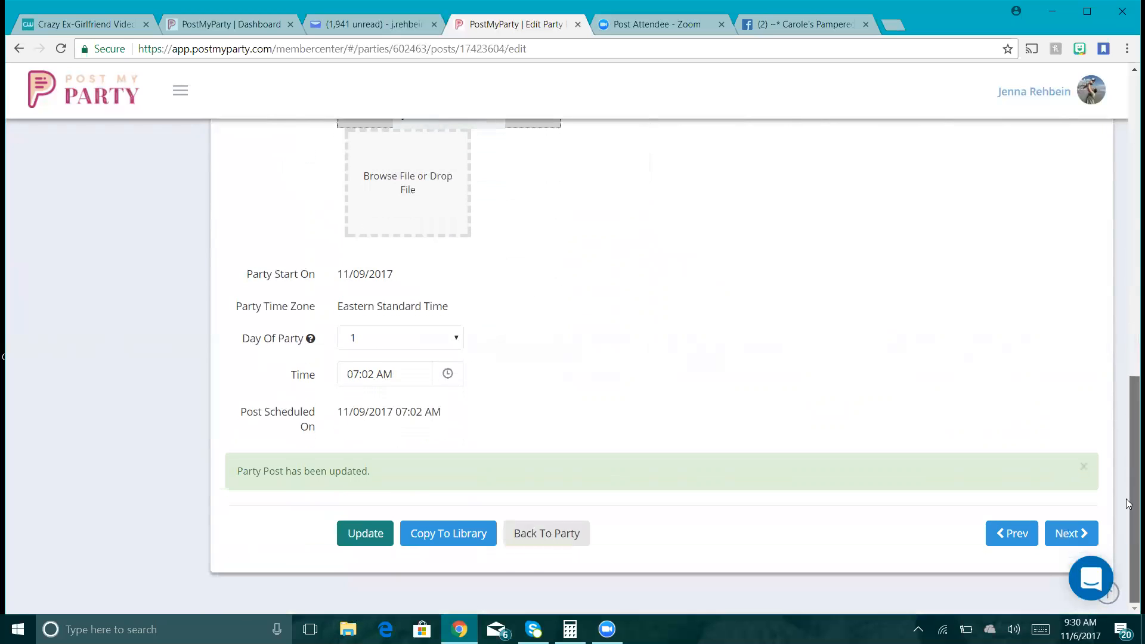
click(568, 532)
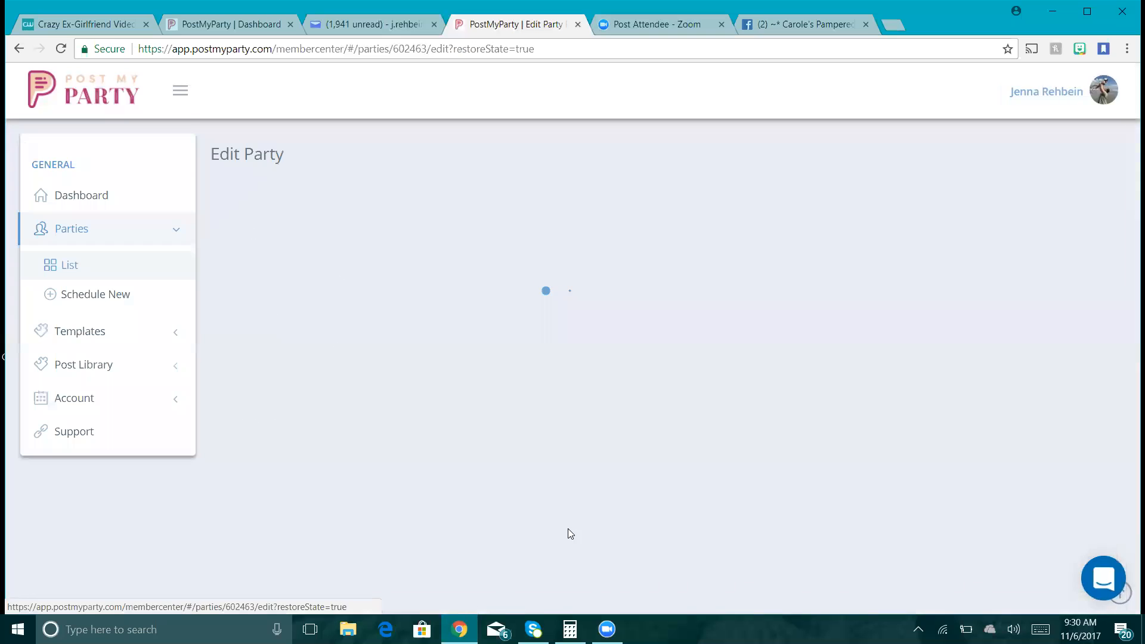
- Update the Breakfast #2 party and return to the Parties list
drag(1132, 295, 1132, 407)
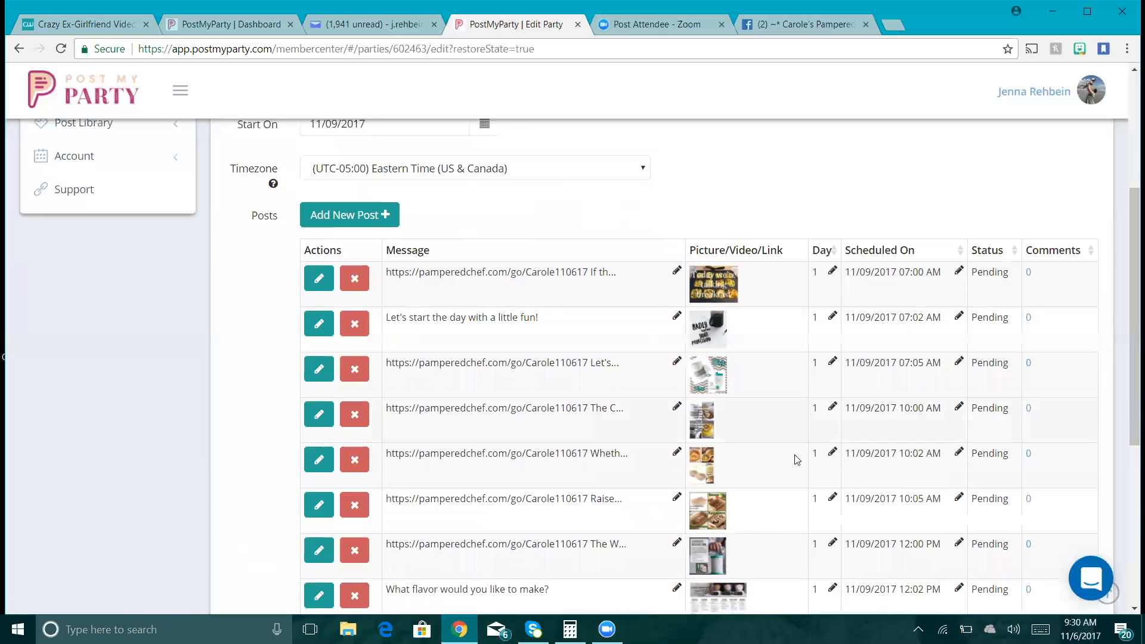
drag(1129, 351, 1129, 478)
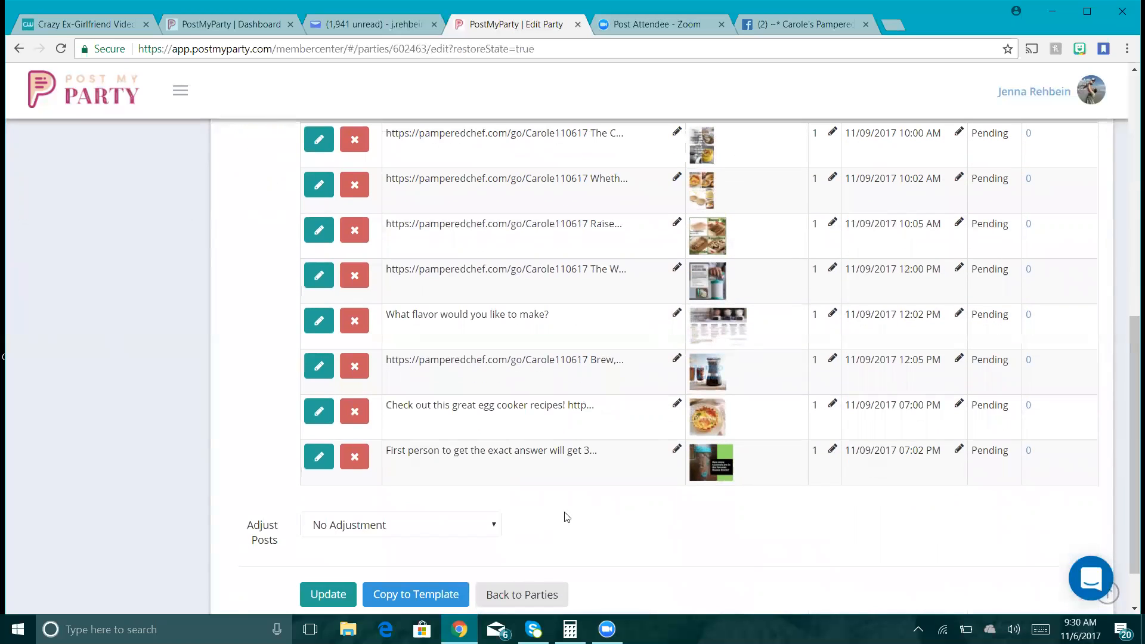
click(340, 590)
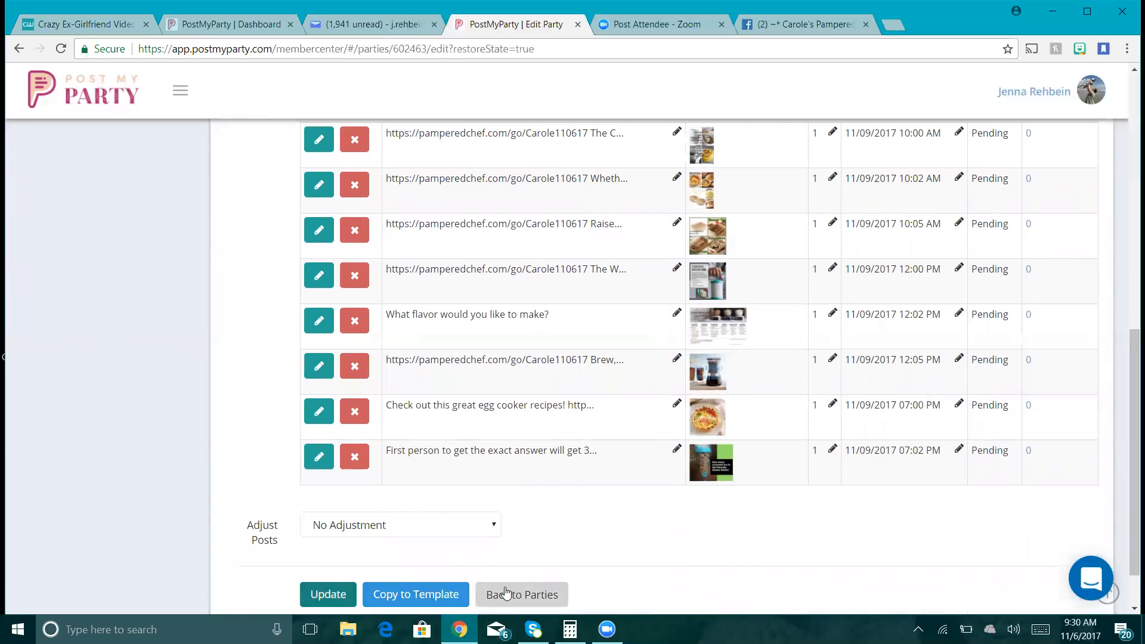
click(506, 591)
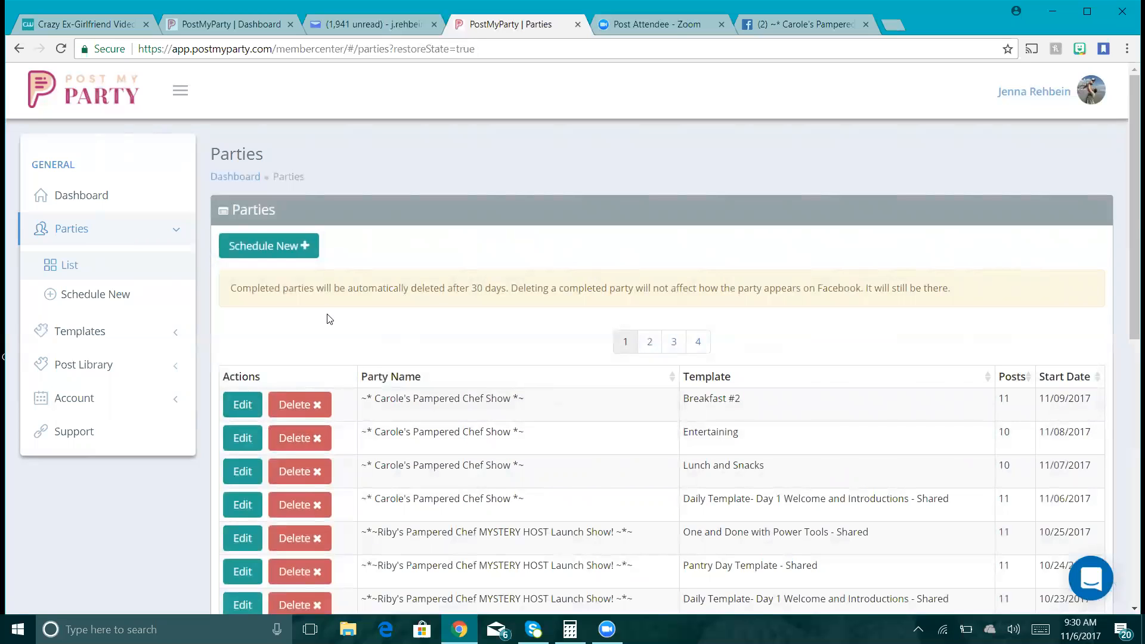
- Begin a new party with template copying on and browse the available templates
click(288, 241)
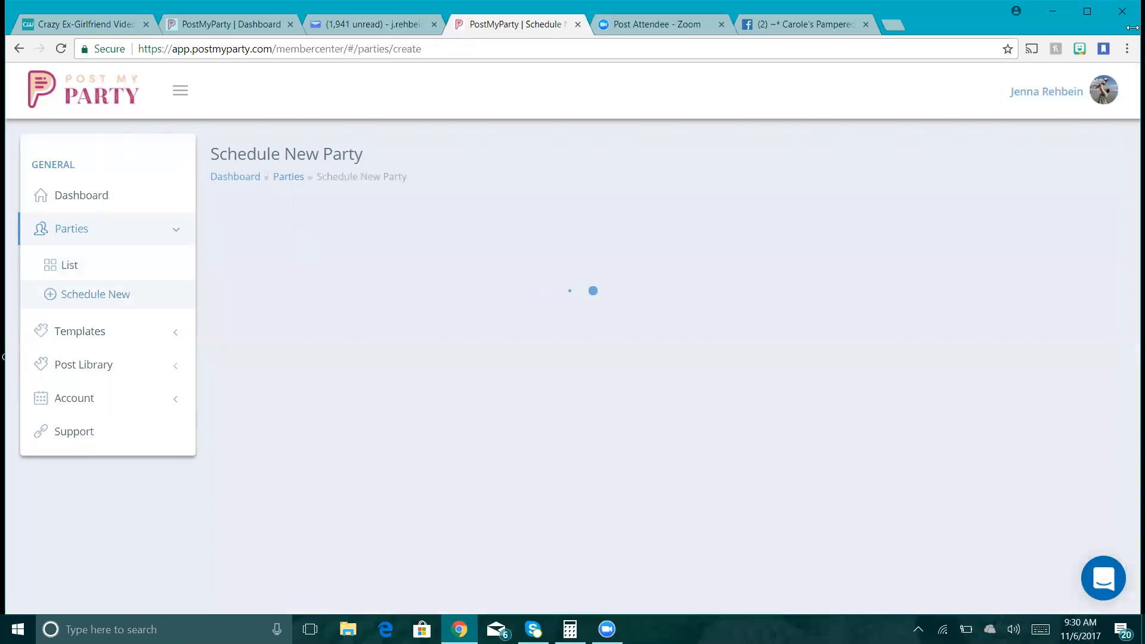
scroll(1132, 158, down, 1)
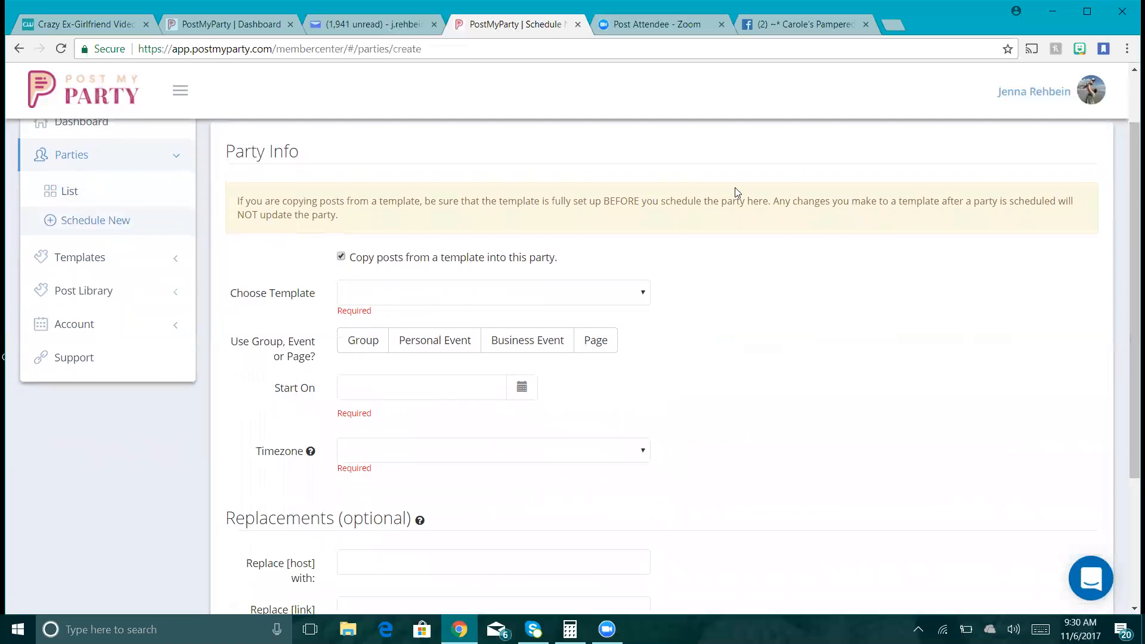
click(640, 294)
drag(685, 334, 713, 483)
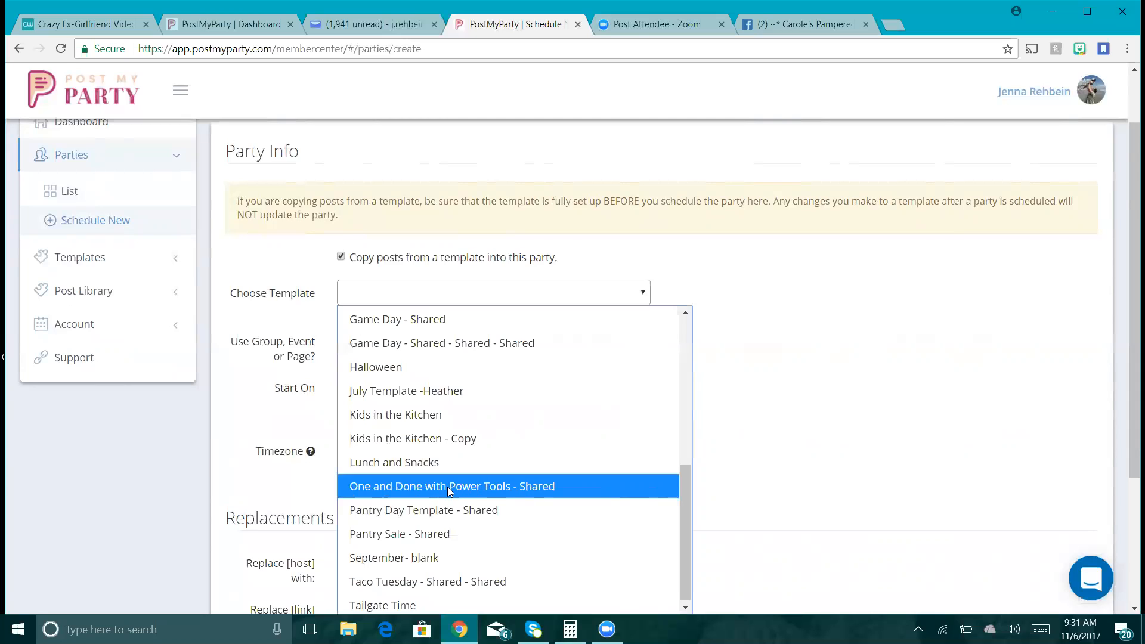
- Use Pantry Day Template - Shared for the hostess's Pampered Chef Show event, starting 11/10/2017
click(485, 515)
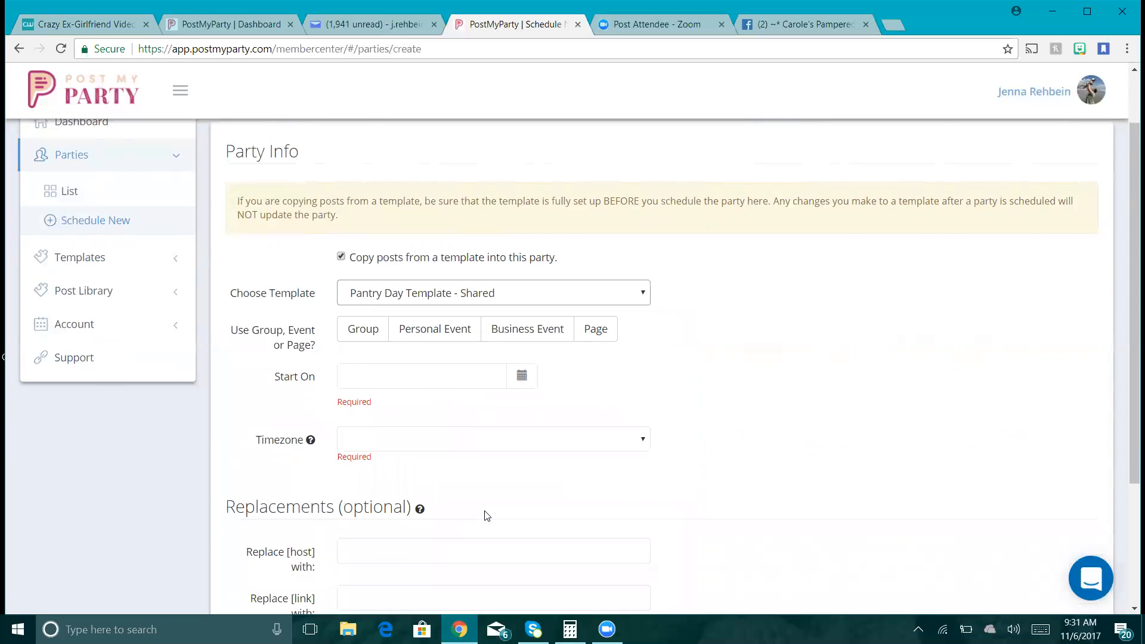
click(442, 335)
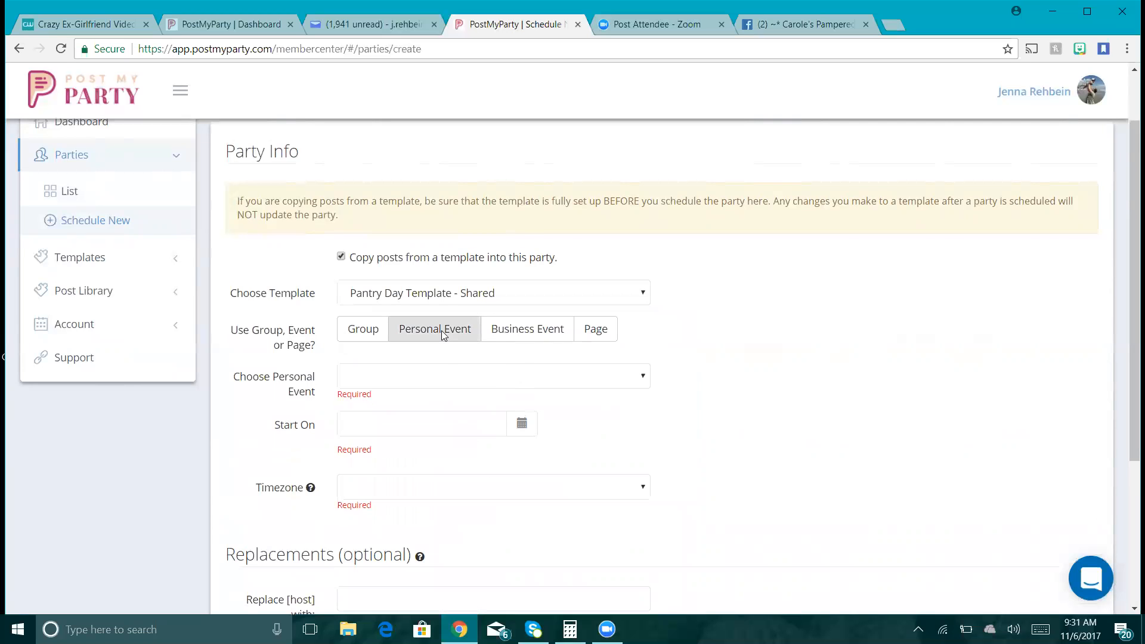
click(453, 382)
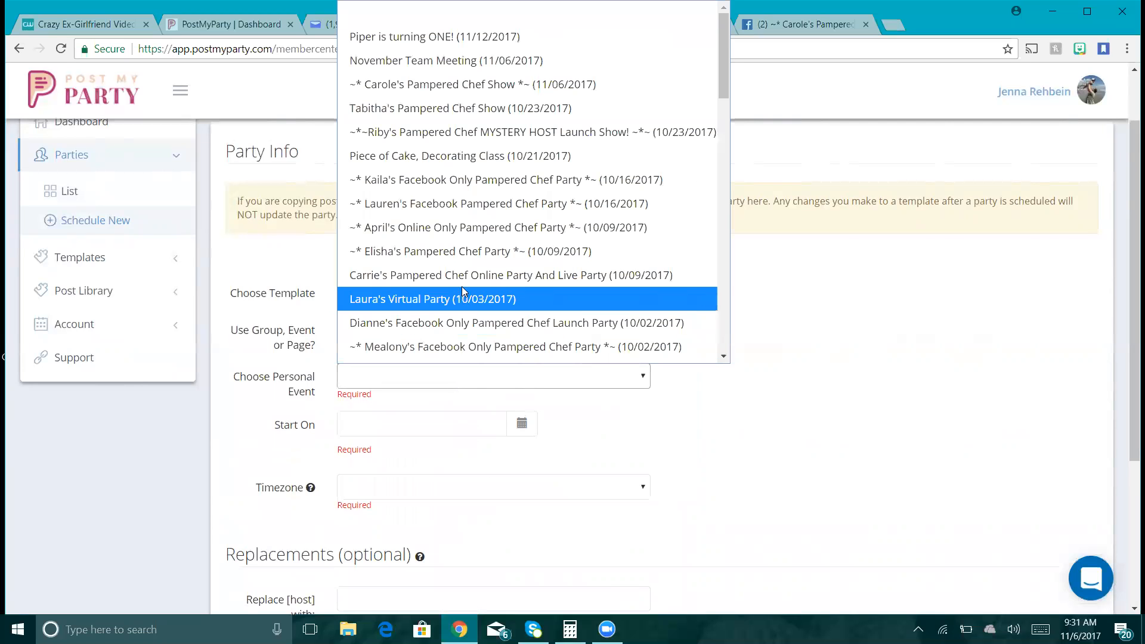
click(618, 85)
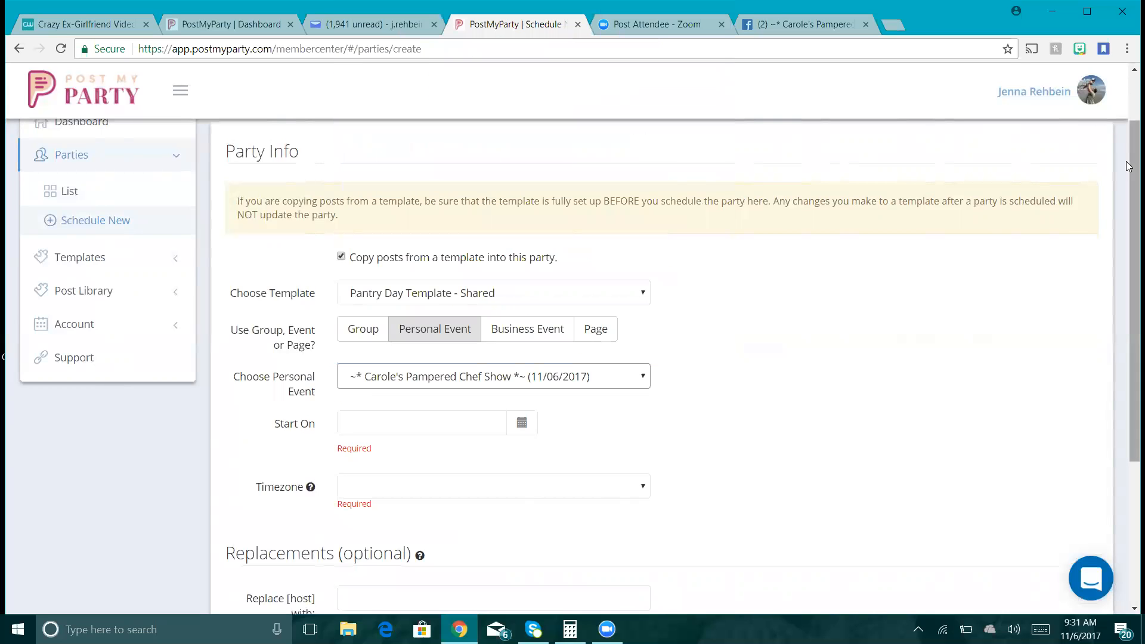
scroll(1129, 166, down, 1)
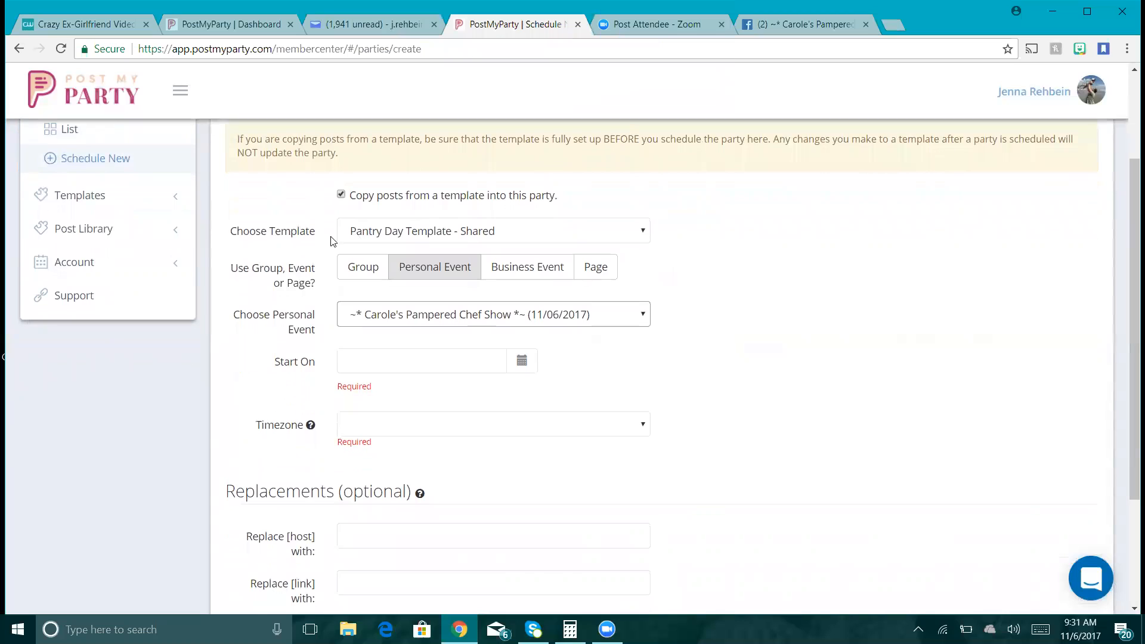
click(521, 362)
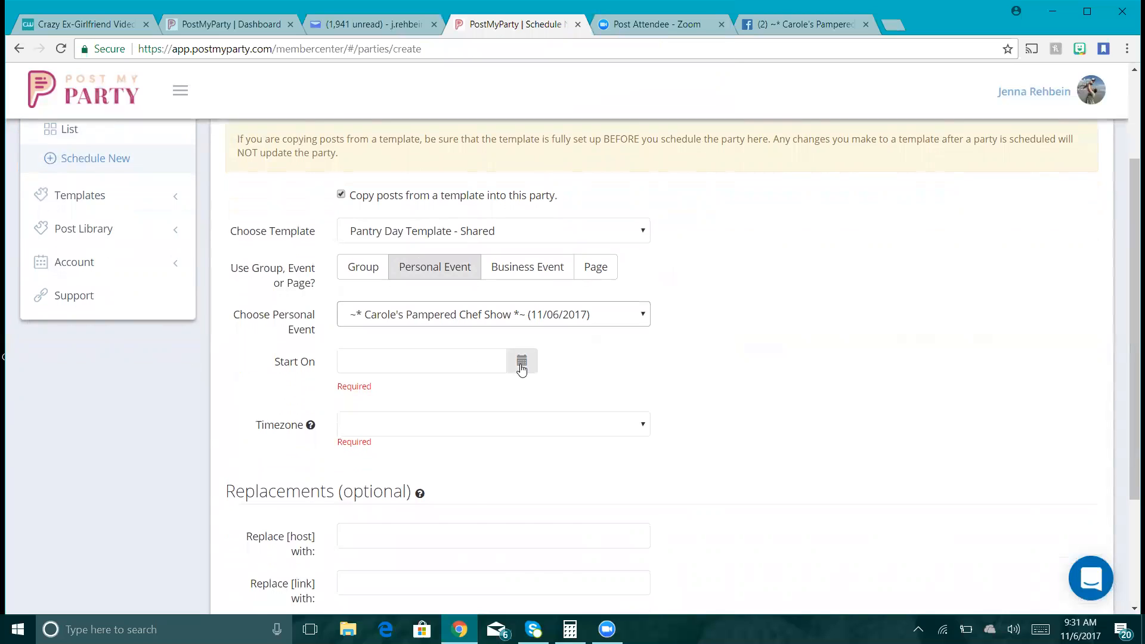
click(517, 445)
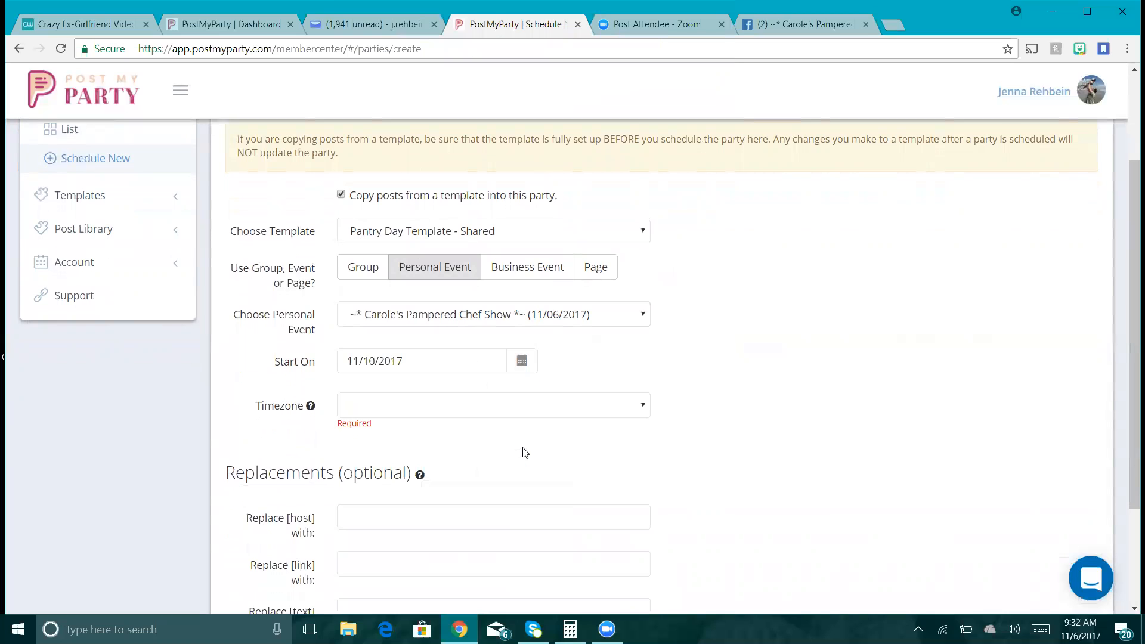
- Set the party's timezone to Eastern Time (US & Canada)
click(550, 406)
click(676, 388)
click(675, 390)
click(676, 390)
click(675, 391)
click(676, 391)
click(675, 390)
click(676, 391)
click(675, 390)
click(676, 391)
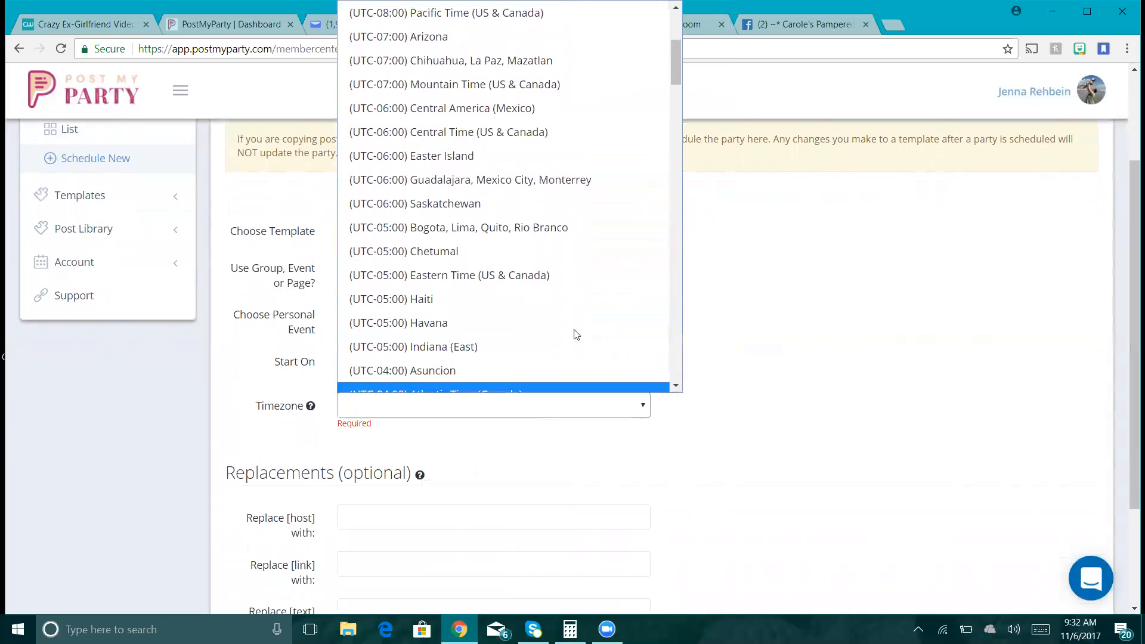
click(547, 276)
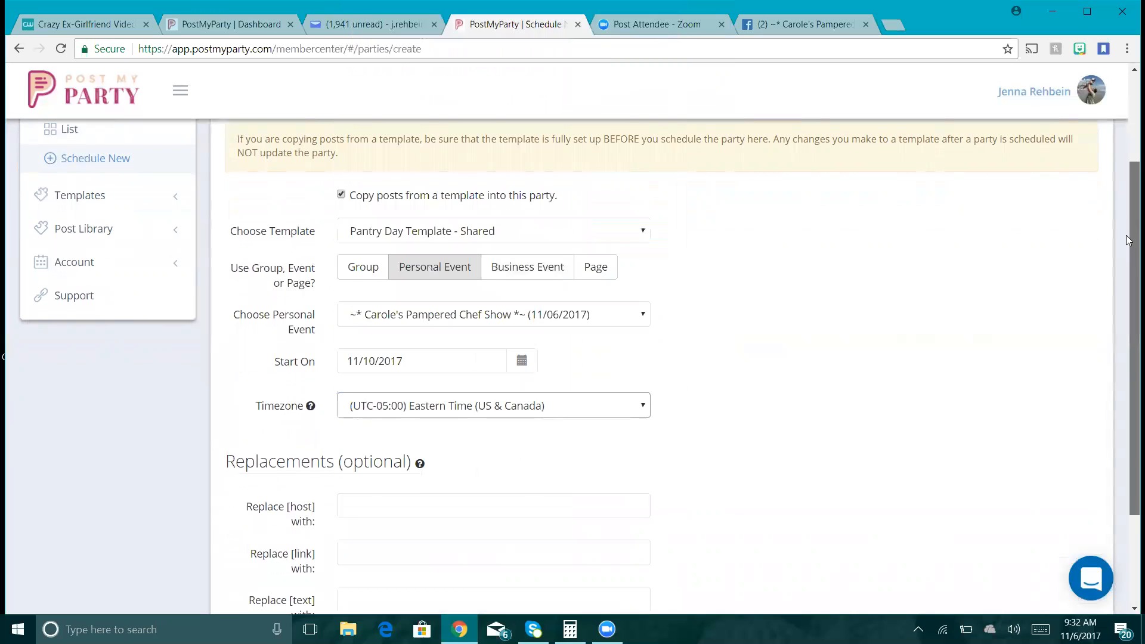
- Fill in the host name, paste the shopping link, and create the Pantry Day party
scroll(1129, 240, down, 3)
click(576, 375)
text(Carole)
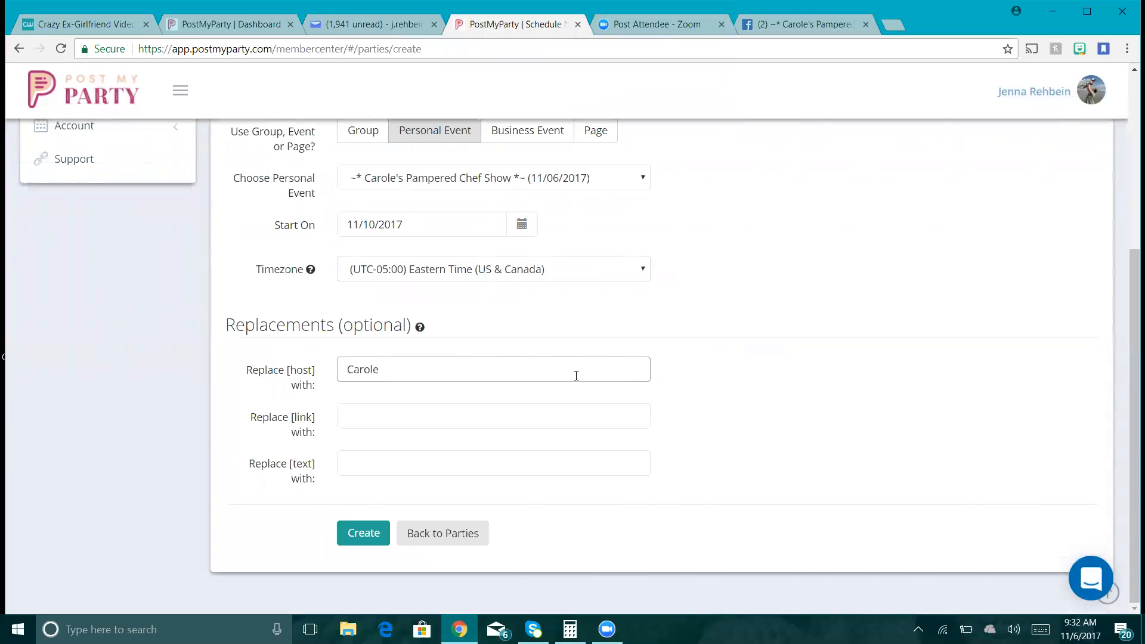
key(Tab)
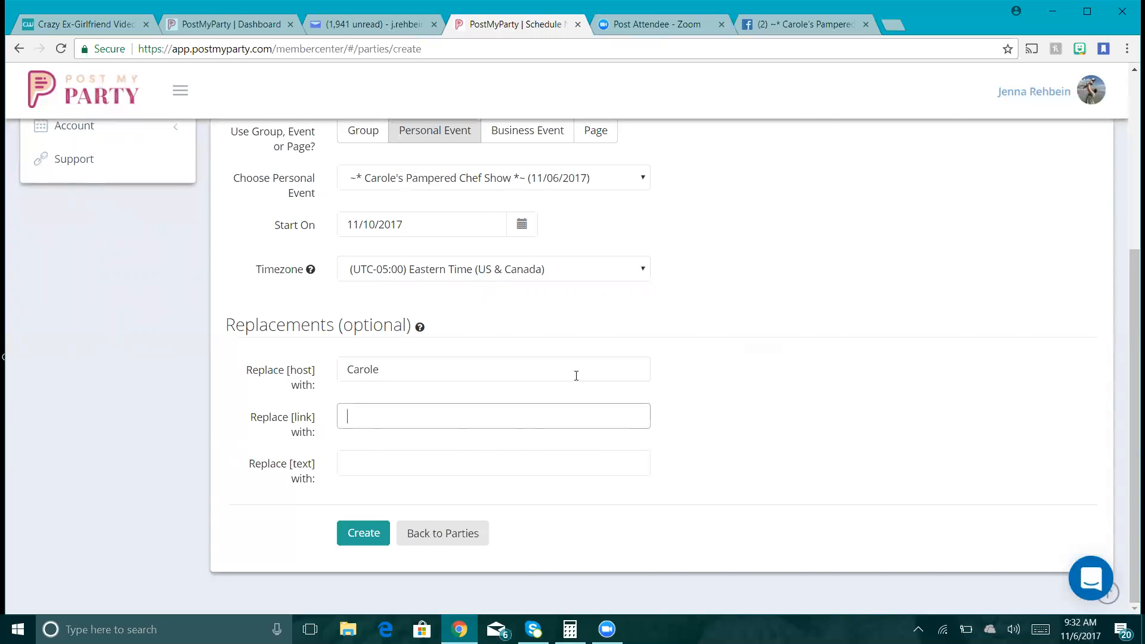
click(381, 534)
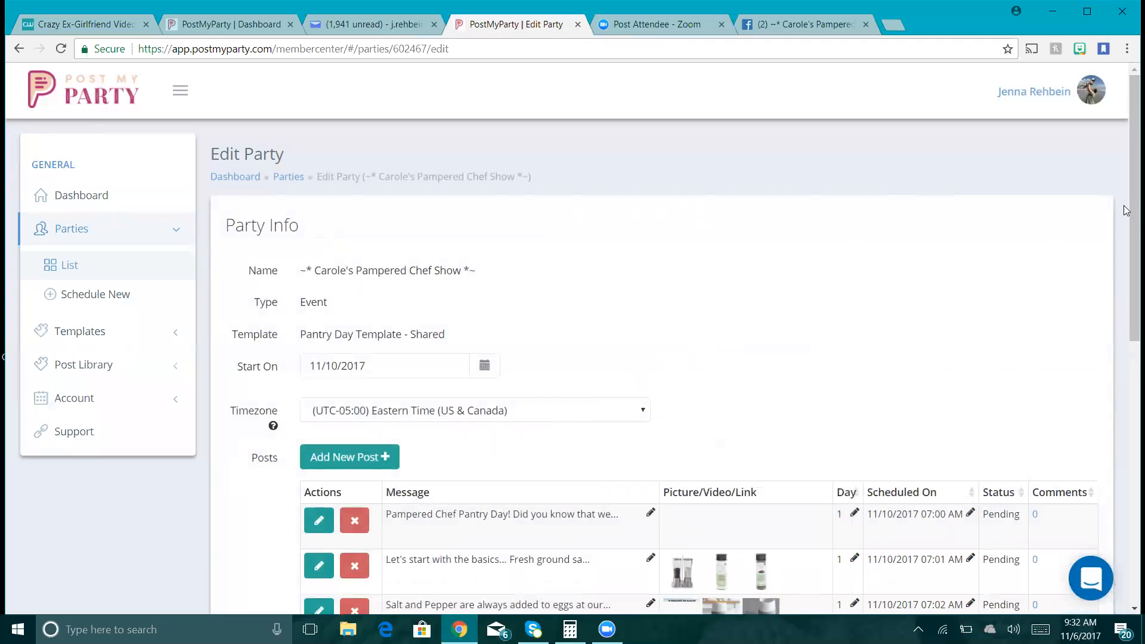
- Save the Pantry Day party and its posts with Update
drag(1130, 208, 1127, 395)
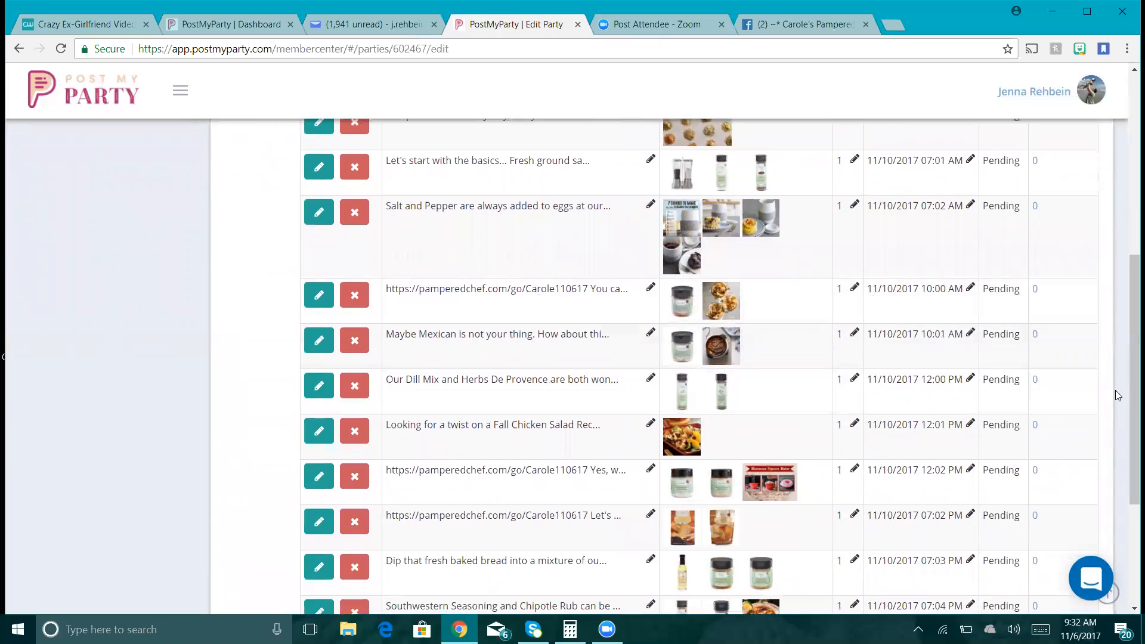
scroll(1129, 432, down, 4)
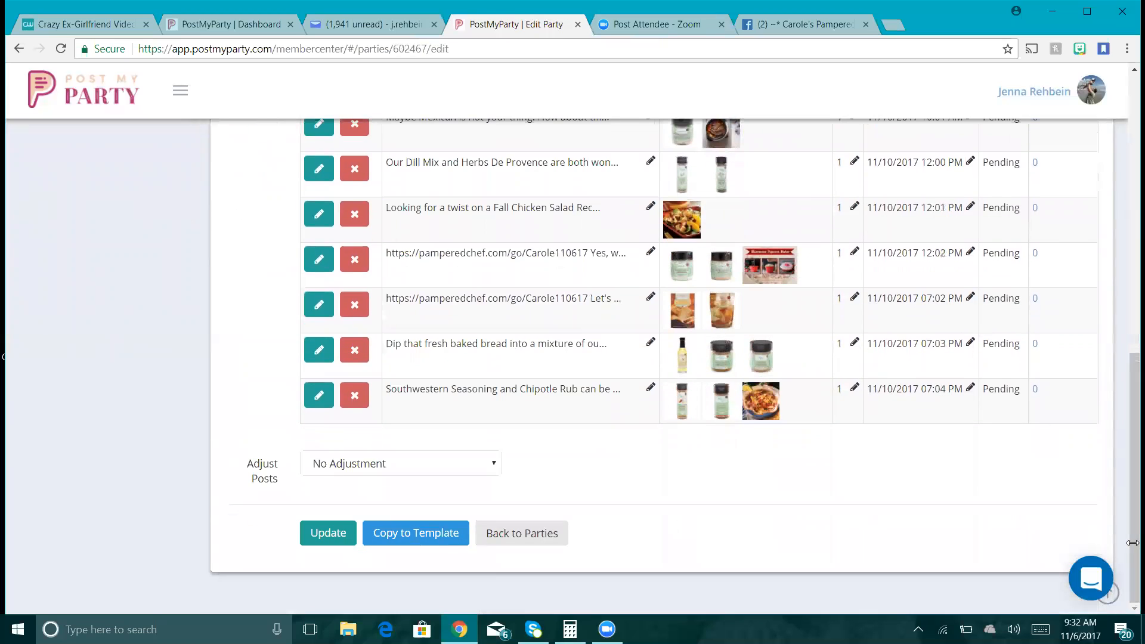
click(320, 543)
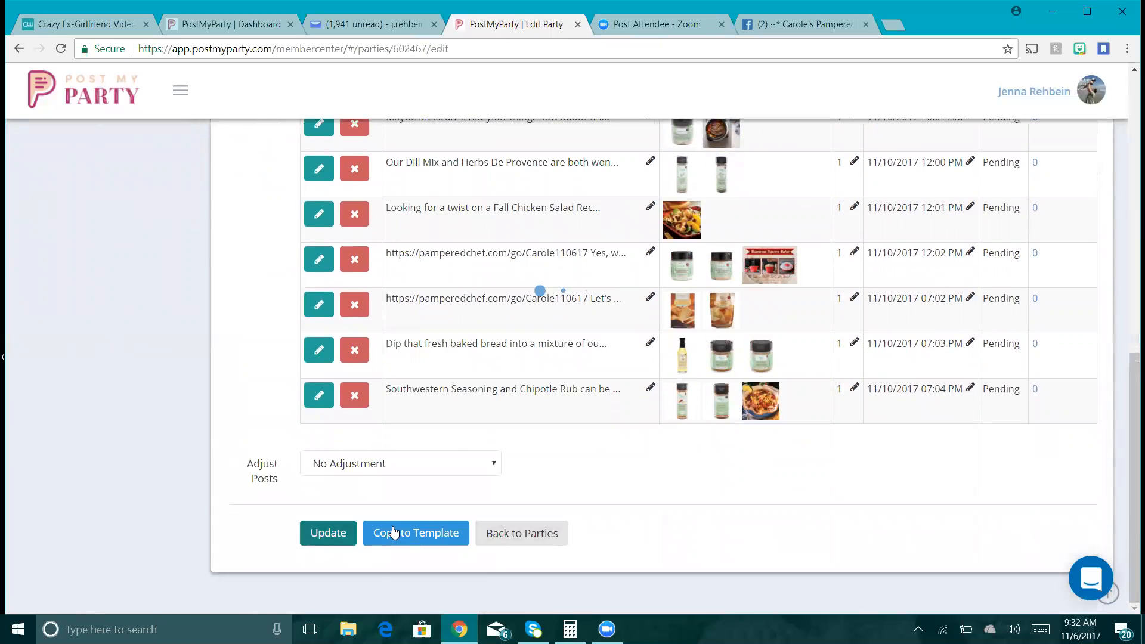
- Check the Pantry Day party (11 posts, 11/10/2017) in the Parties list, then start scheduling another party
click(518, 535)
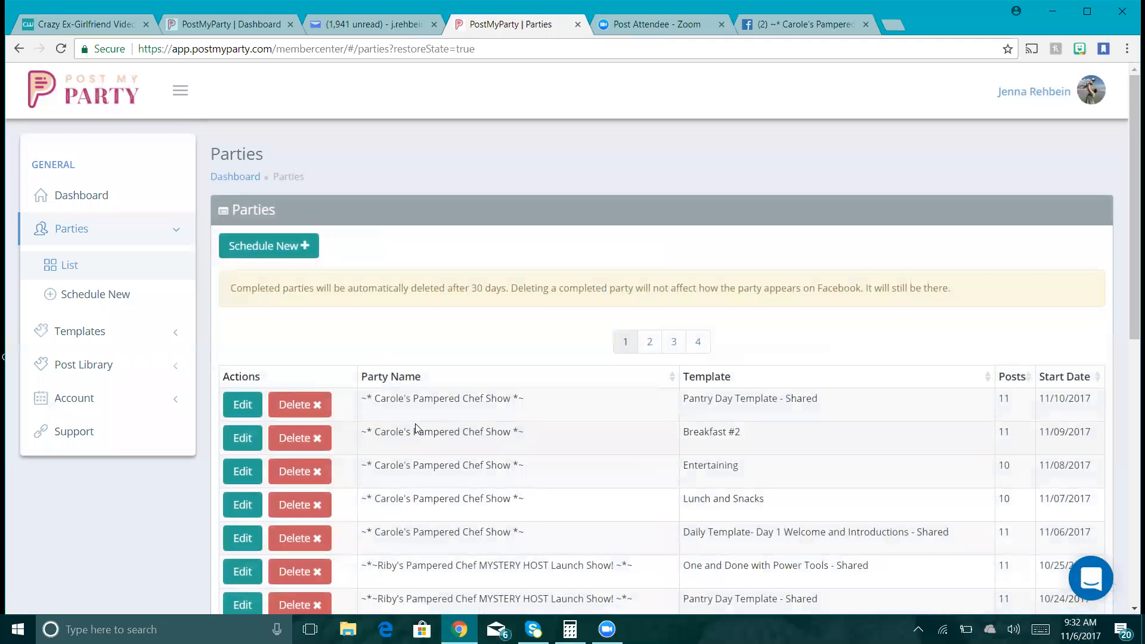
scroll(1095, 247, down, 1)
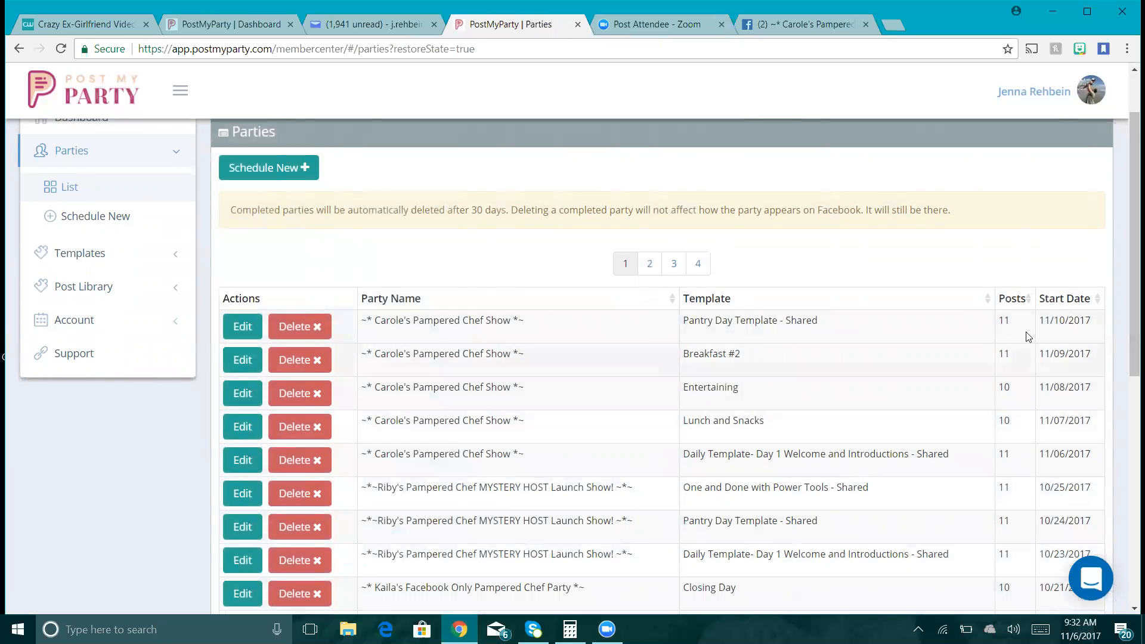
click(268, 168)
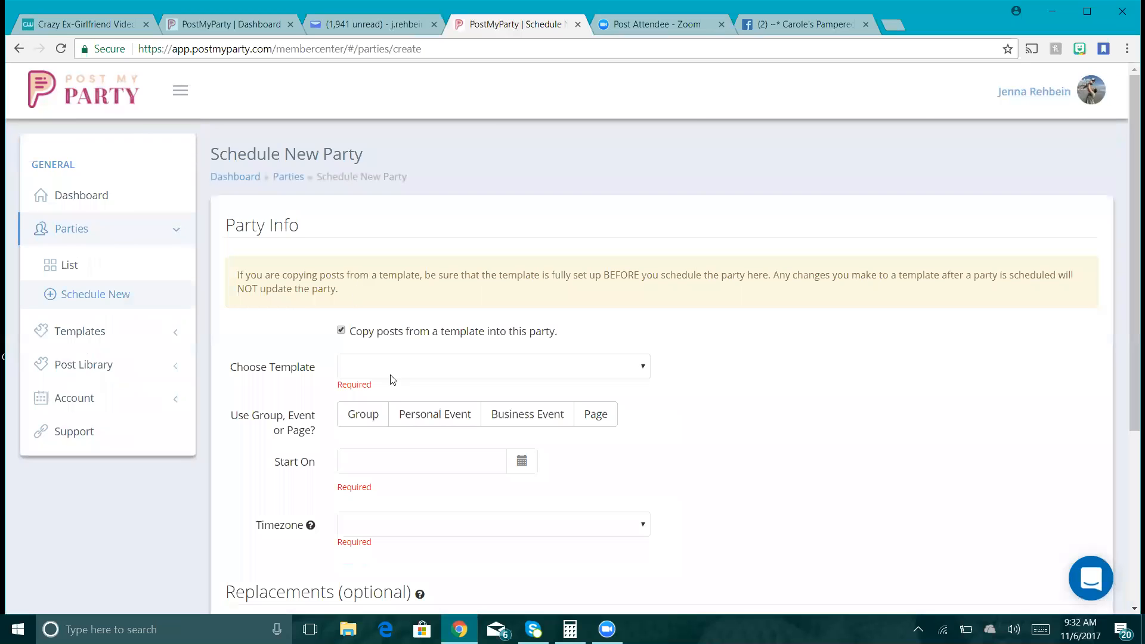
- Choose the Closing Day template for the Pampered Chef Show personal event, starting 11/11/2017
click(411, 375)
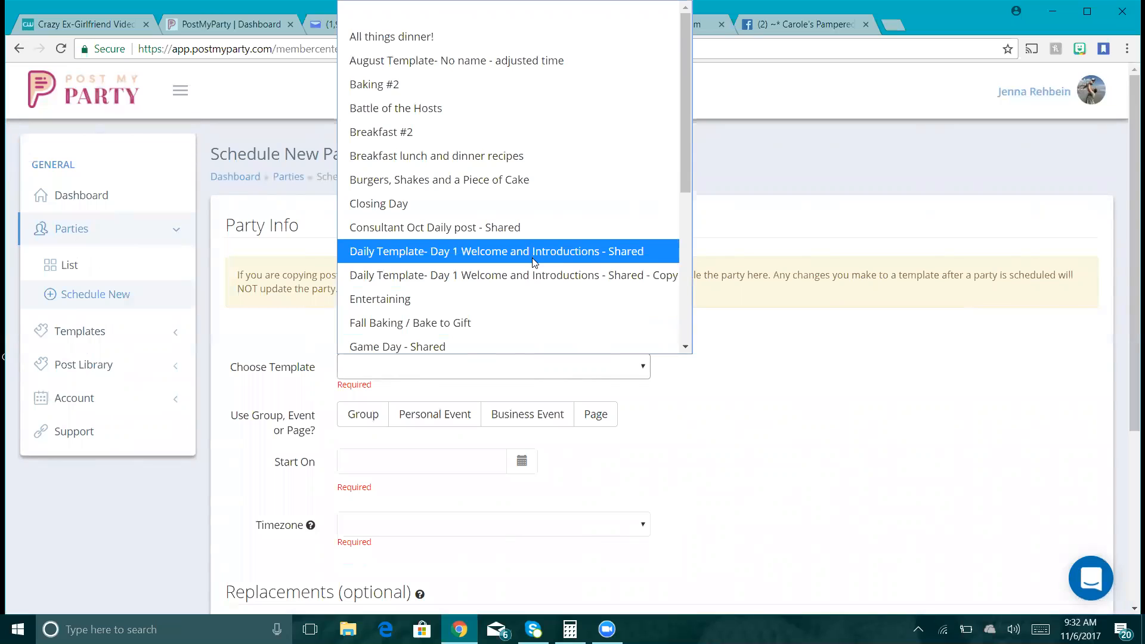
click(515, 201)
drag(1128, 168, 1128, 230)
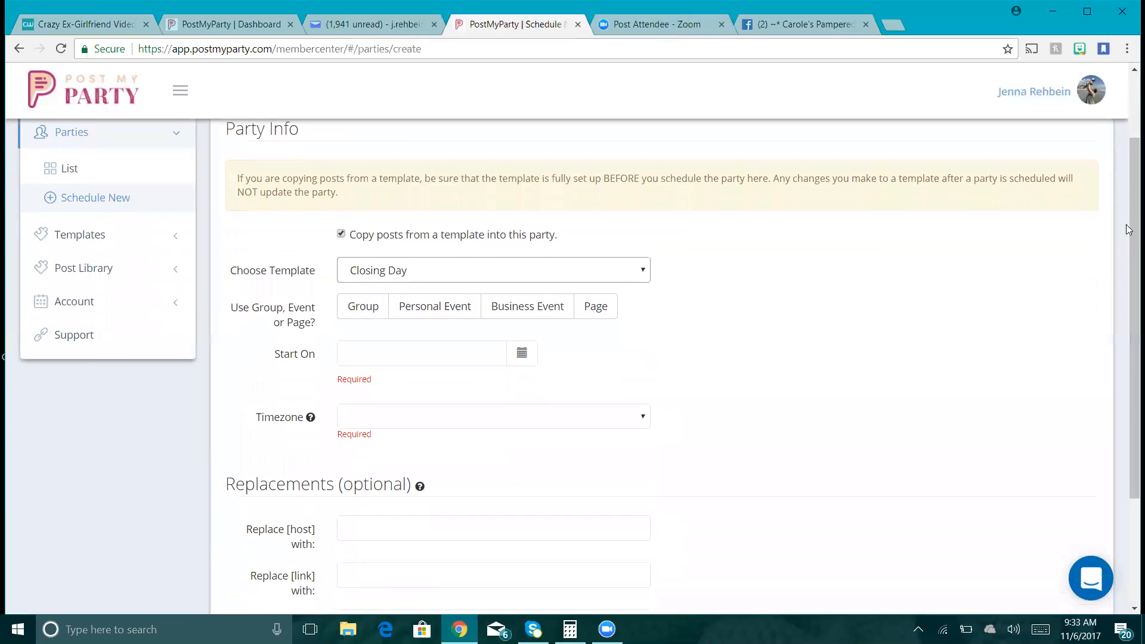
click(441, 306)
click(437, 352)
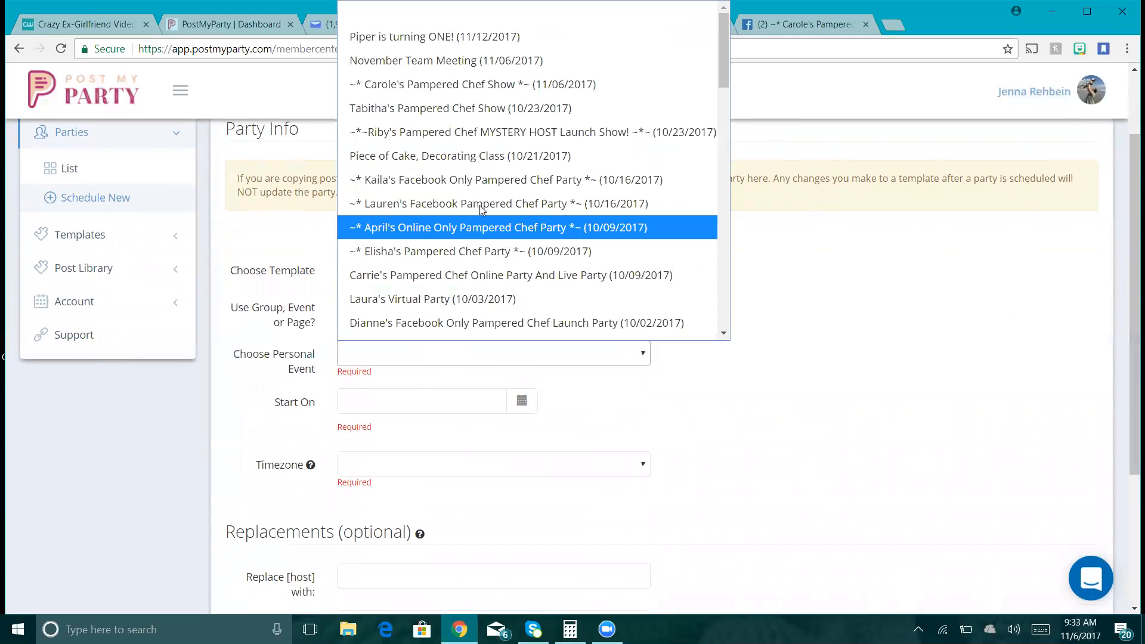
click(506, 84)
click(522, 400)
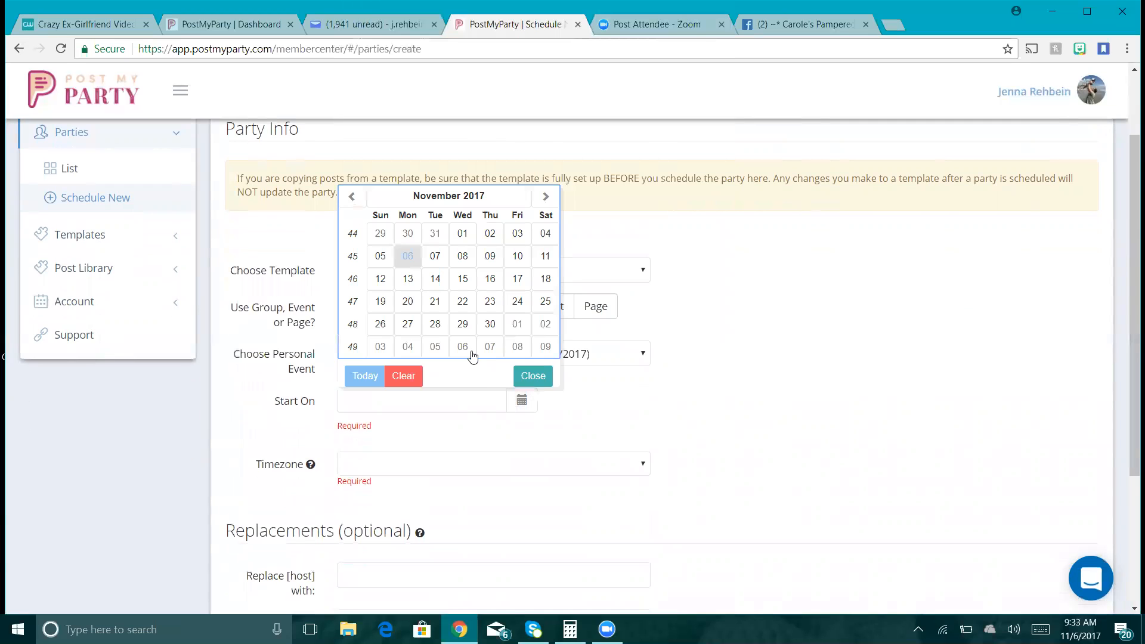
click(545, 256)
- Set the party's timezone to Eastern Time (US & Canada)
click(626, 459)
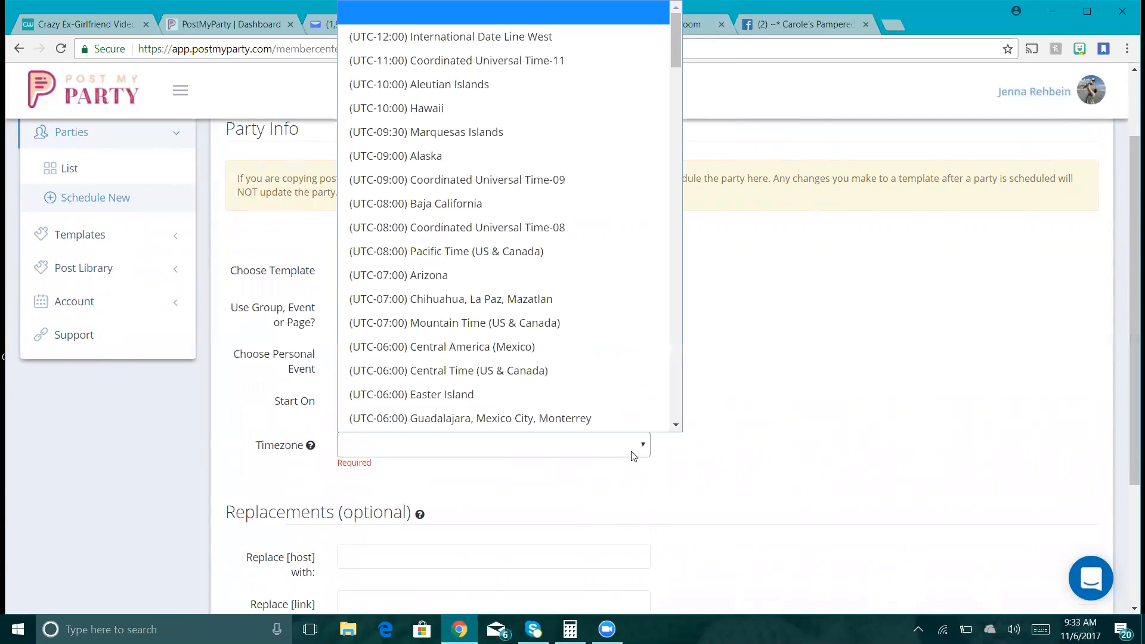
click(676, 425)
scroll(610, 340, down, 1)
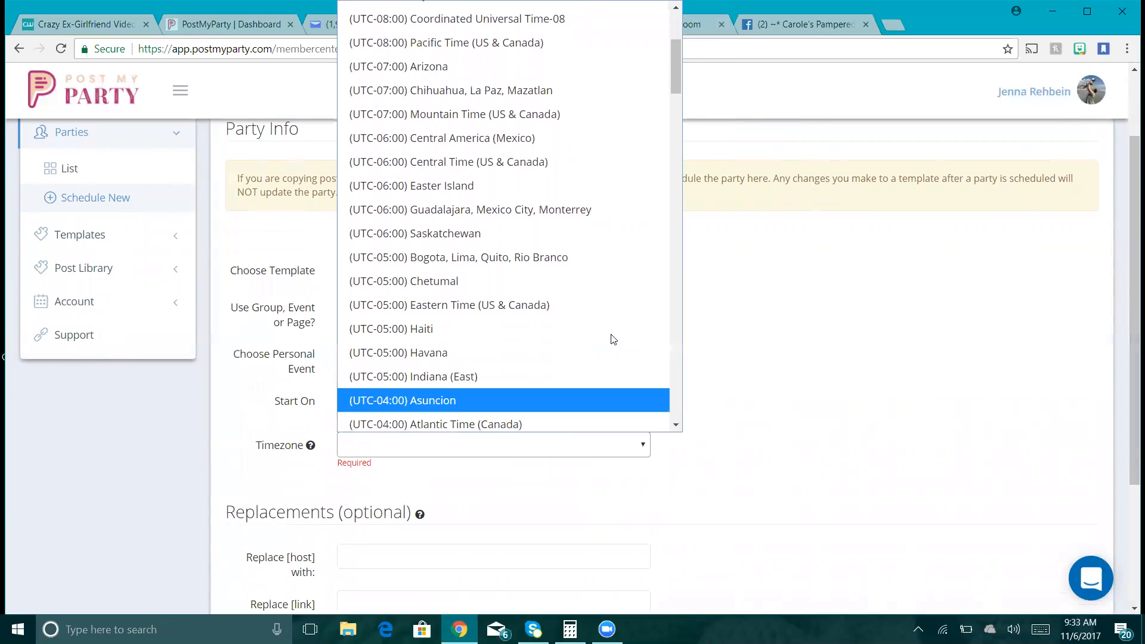
click(602, 304)
scroll(1128, 244, down, 3)
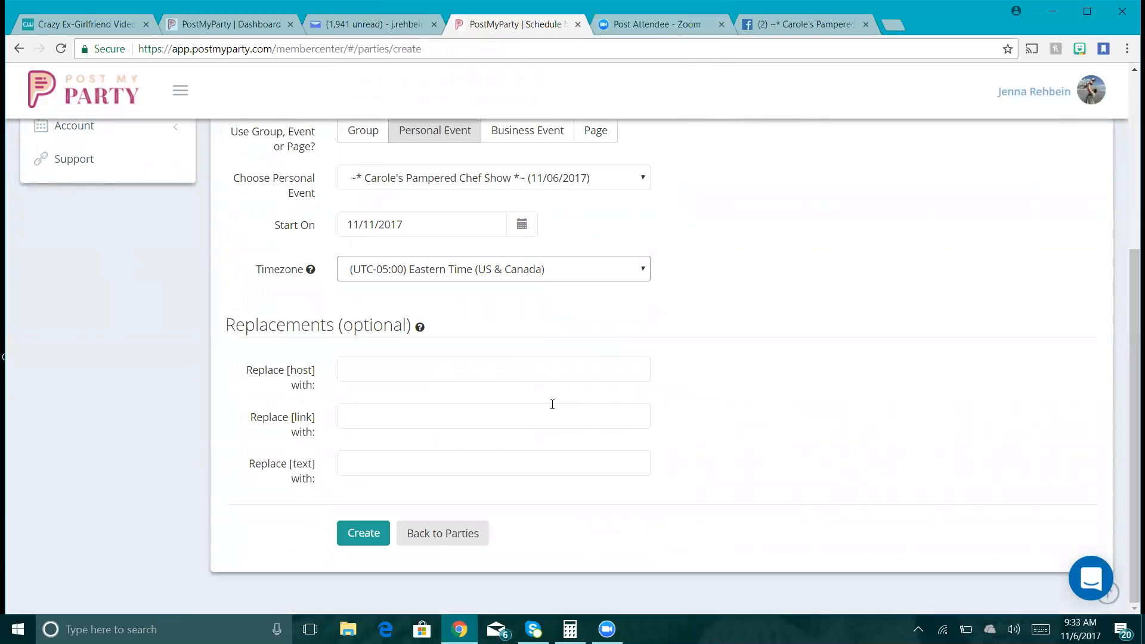
- Fill in the host name and the pasted shopping link, then create the Closing Day party
click(547, 371)
text(Carole)
key(Tab)
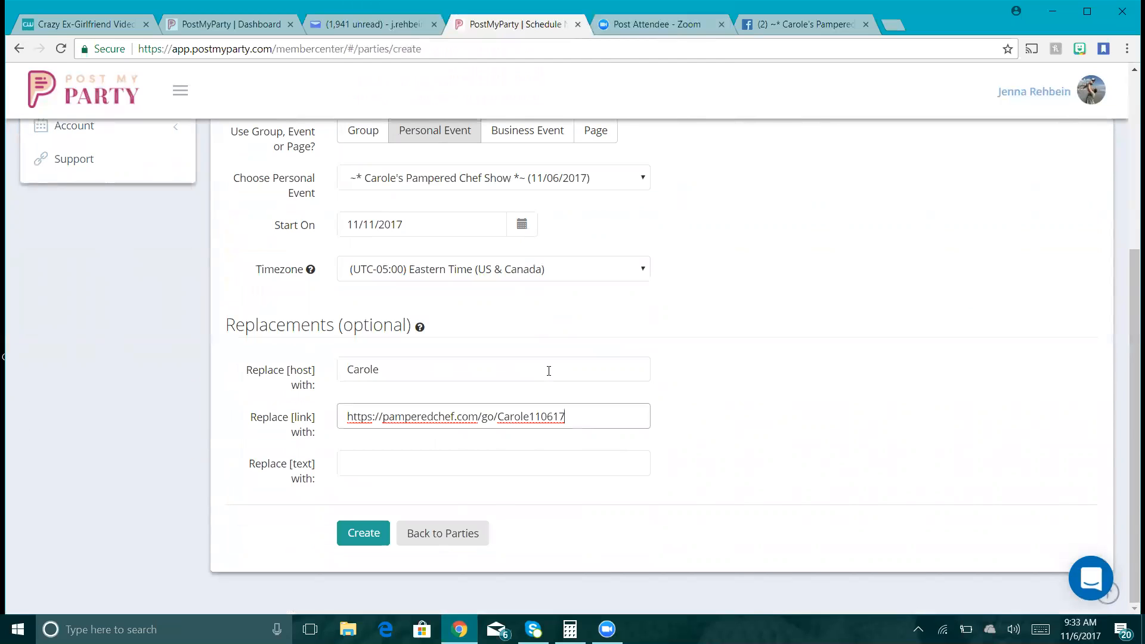
click(370, 533)
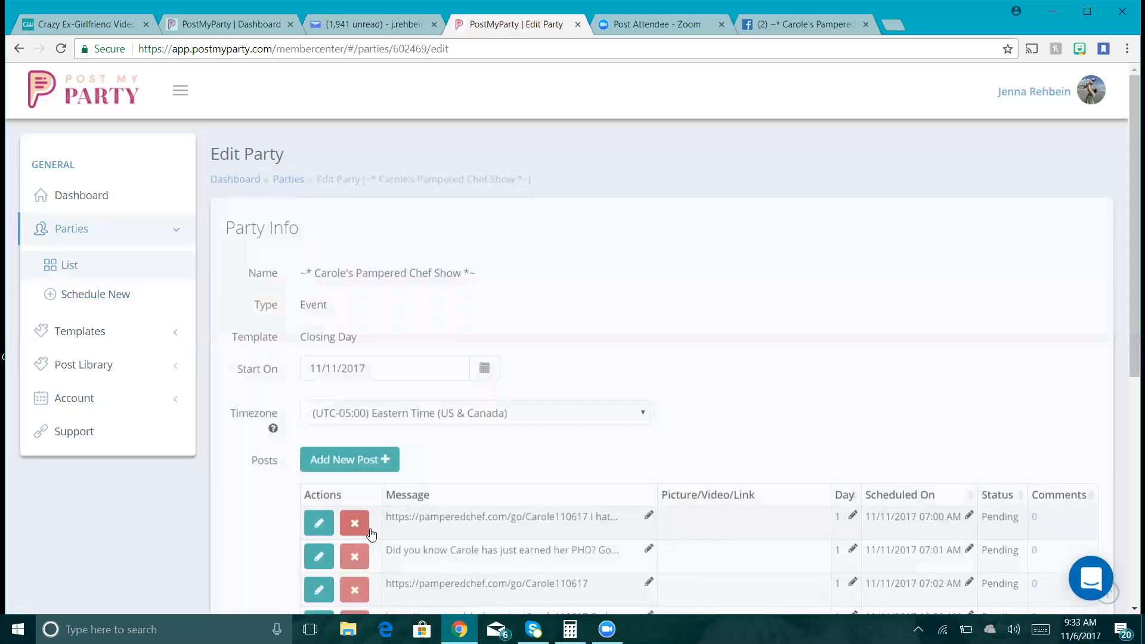
drag(1130, 202, 1128, 421)
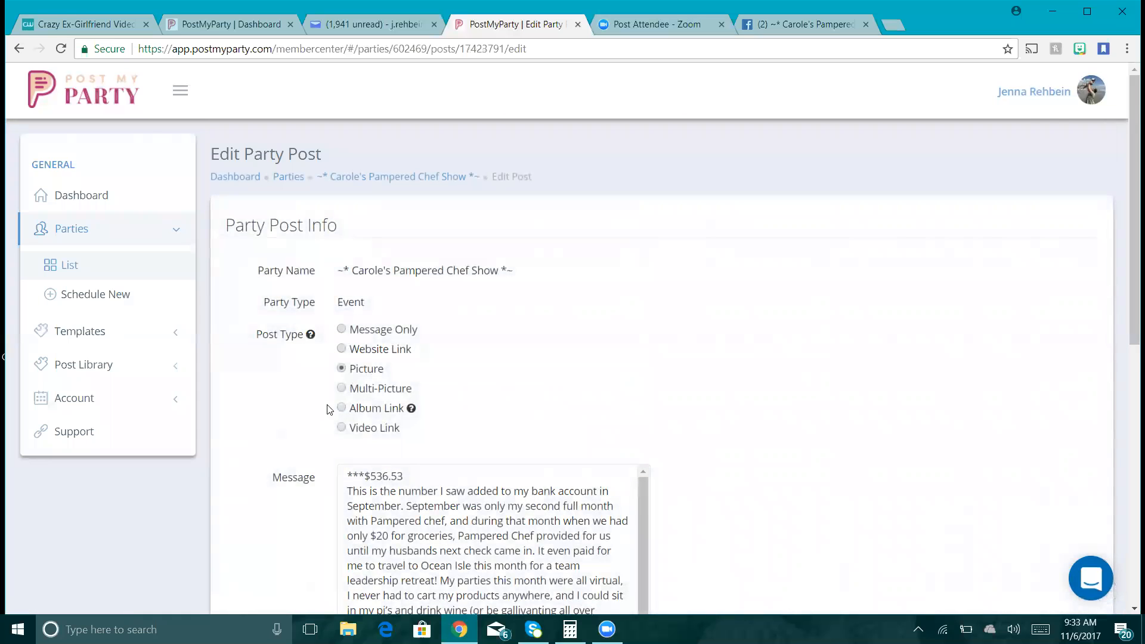
- Save the $536.53 picture post for 11/11/2017 12:10 PM and return to the party's posts
drag(1128, 331, 1129, 572)
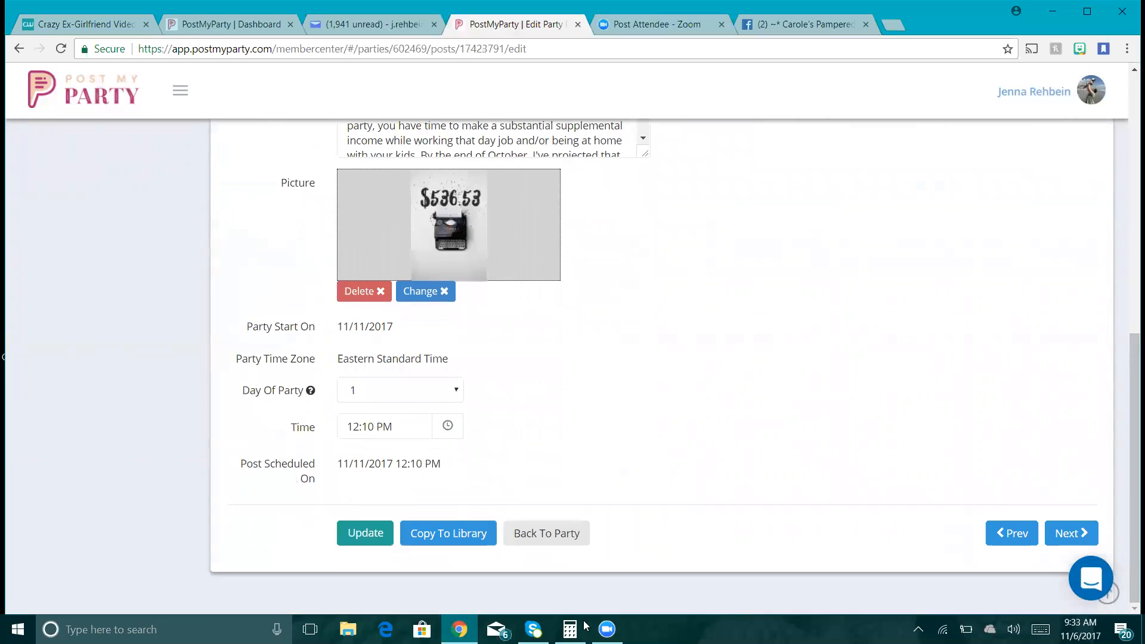
click(358, 532)
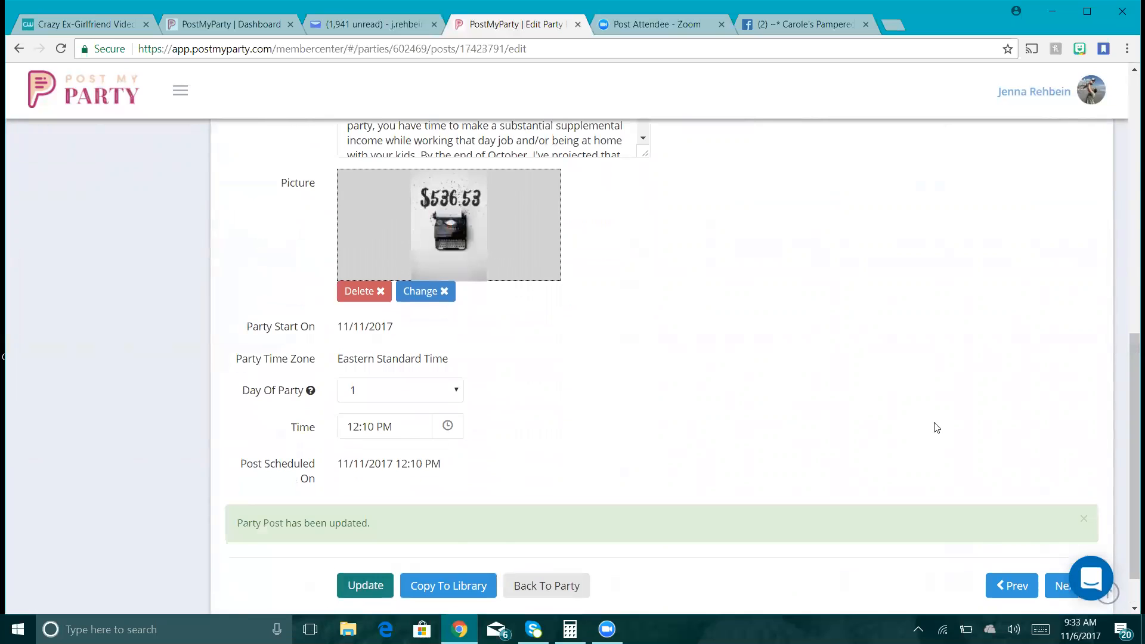
click(546, 585)
drag(1131, 349, 1129, 590)
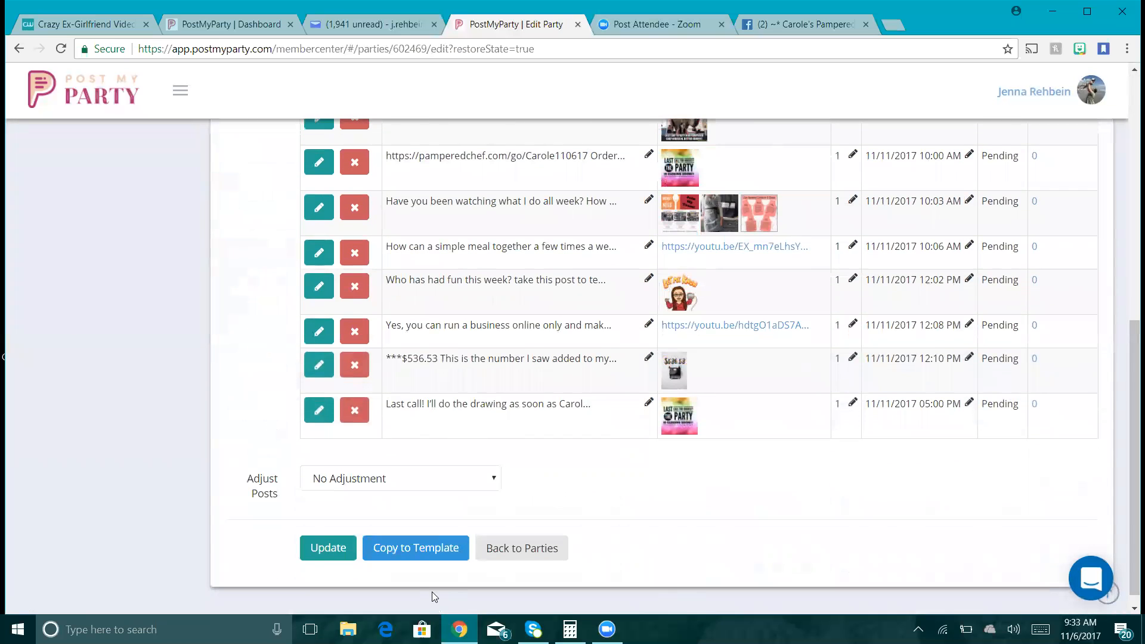
- Return to the Parties list, now headed by the Closing Day party with 10 posts
click(502, 553)
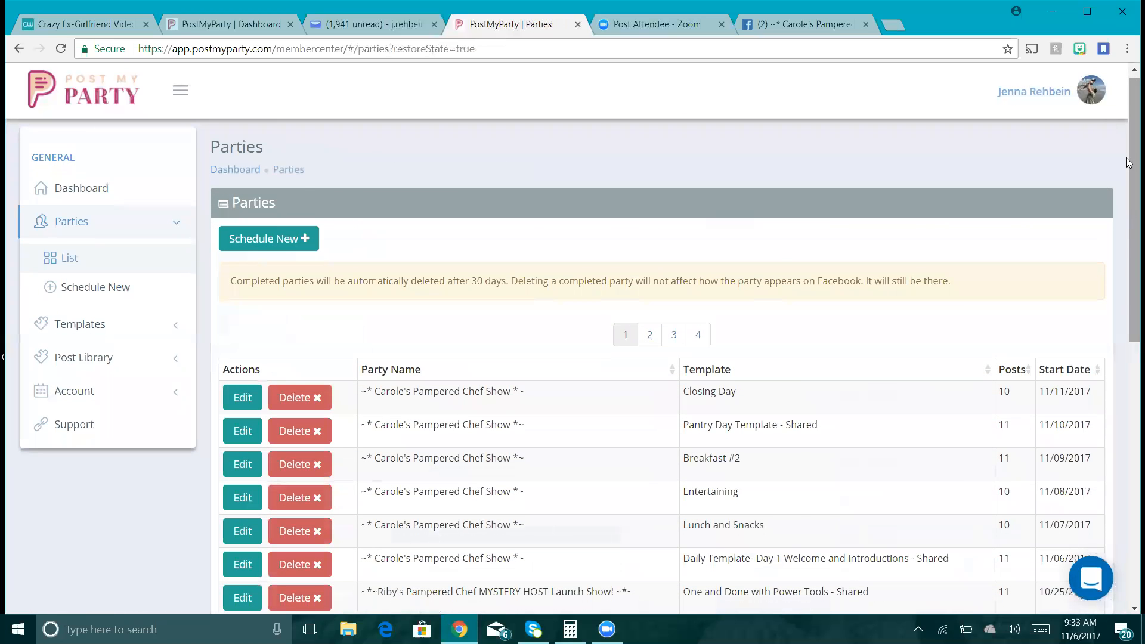